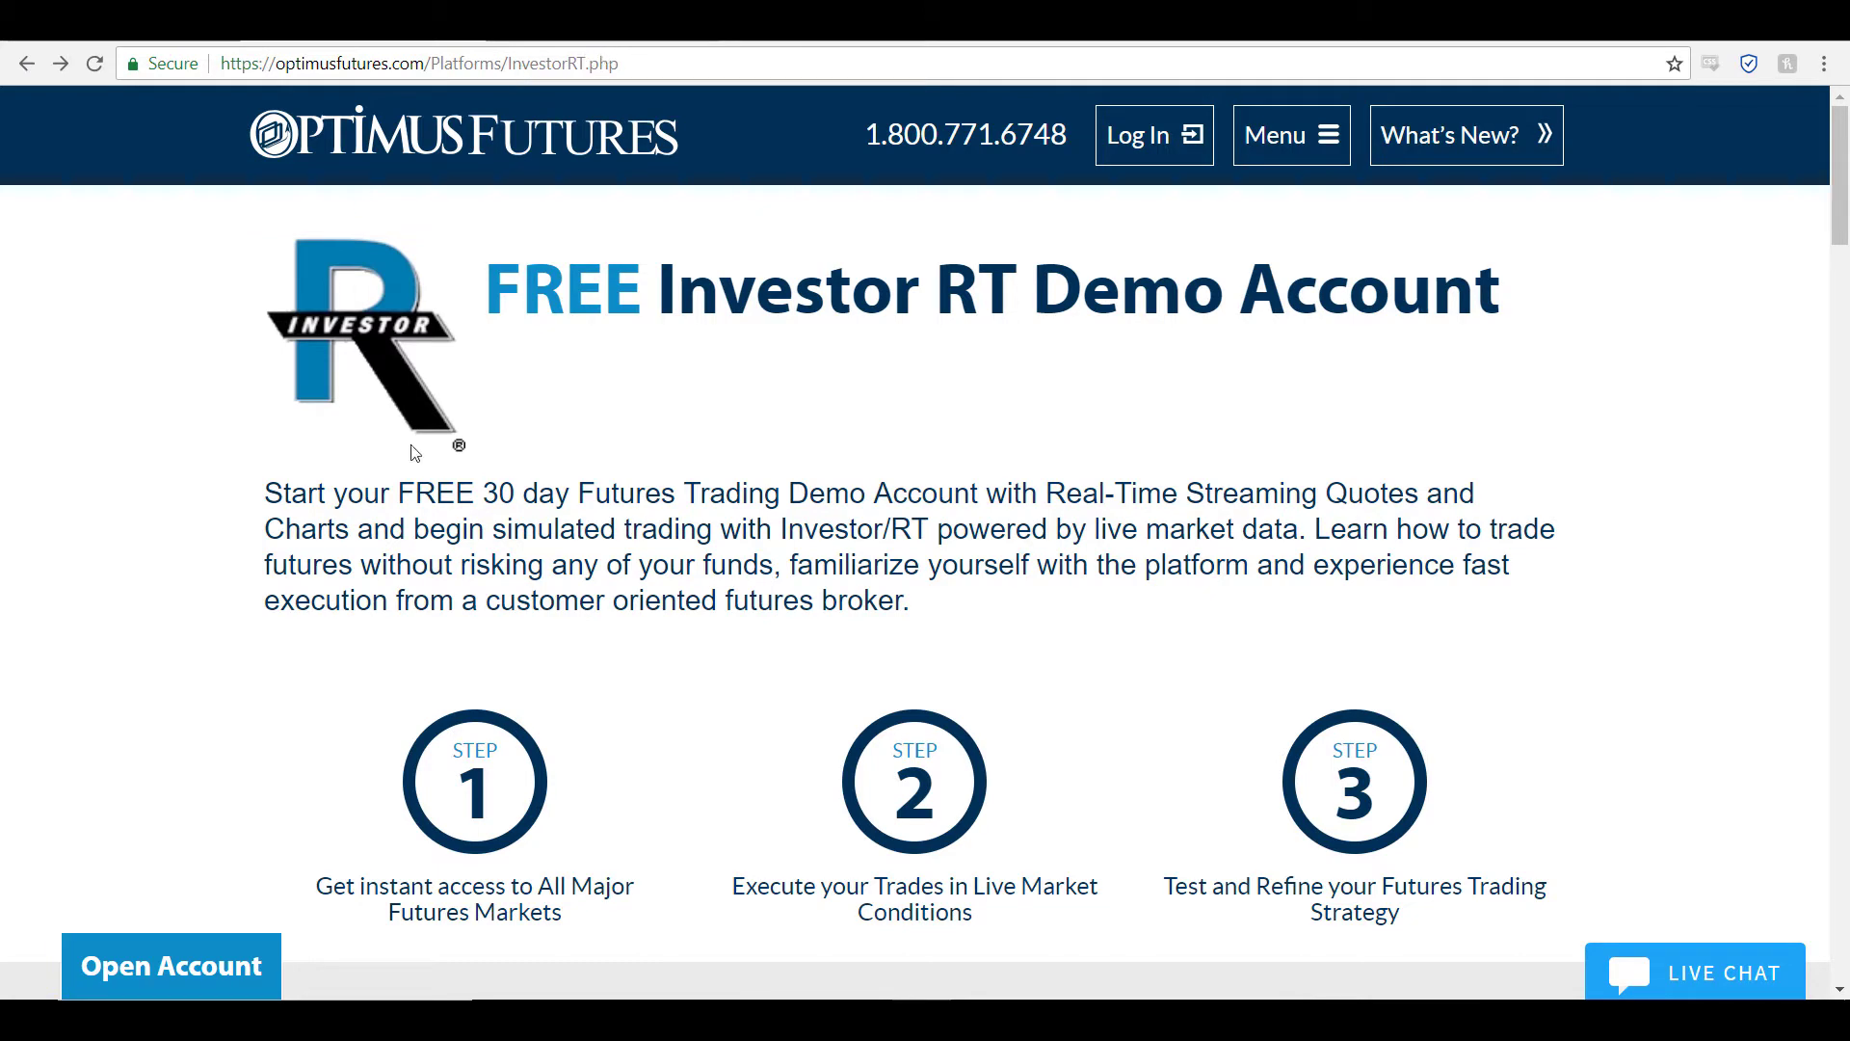
Step: Scroll past the Optimus Futures demo sign-up form and go forward to its thank-you page
{"action": "scroll", "coordinate": [632, 404], "scroll_direction": "down", "scroll_amount": 6}
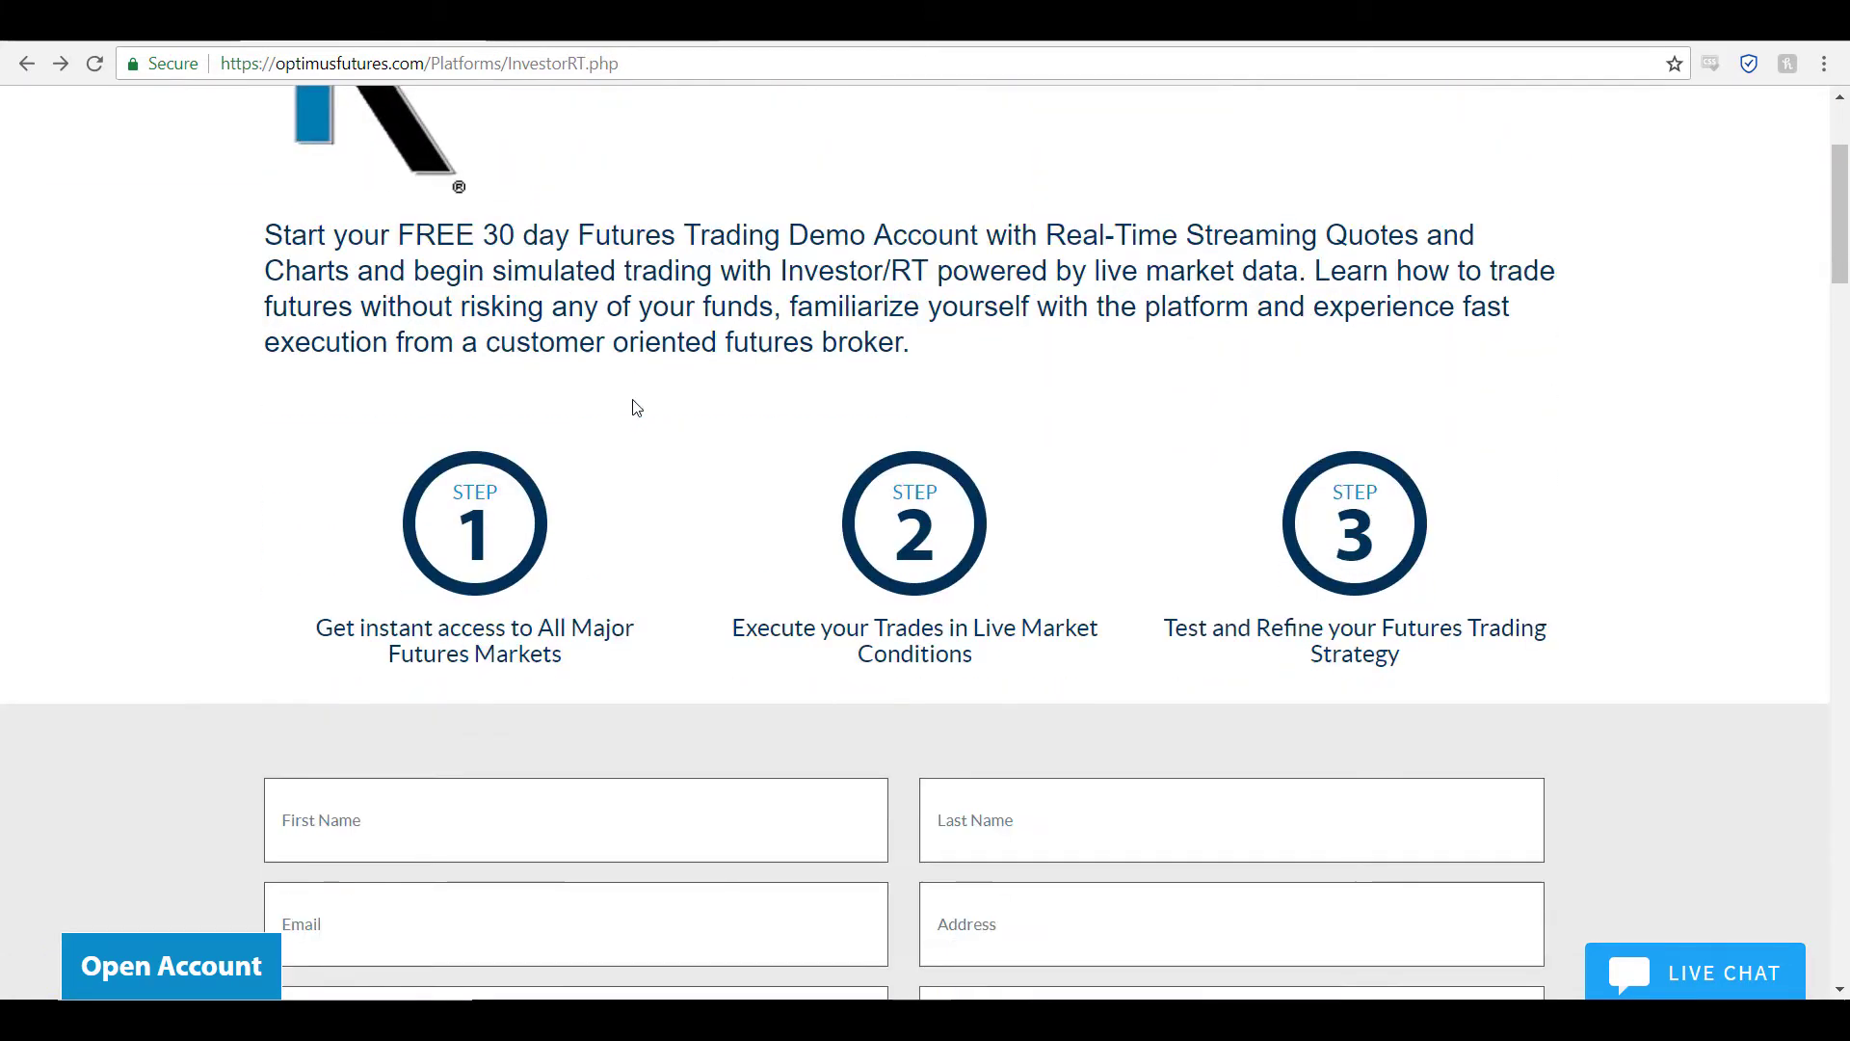
{"action": "scroll", "coordinate": [698, 706], "scroll_direction": "down", "scroll_amount": 4}
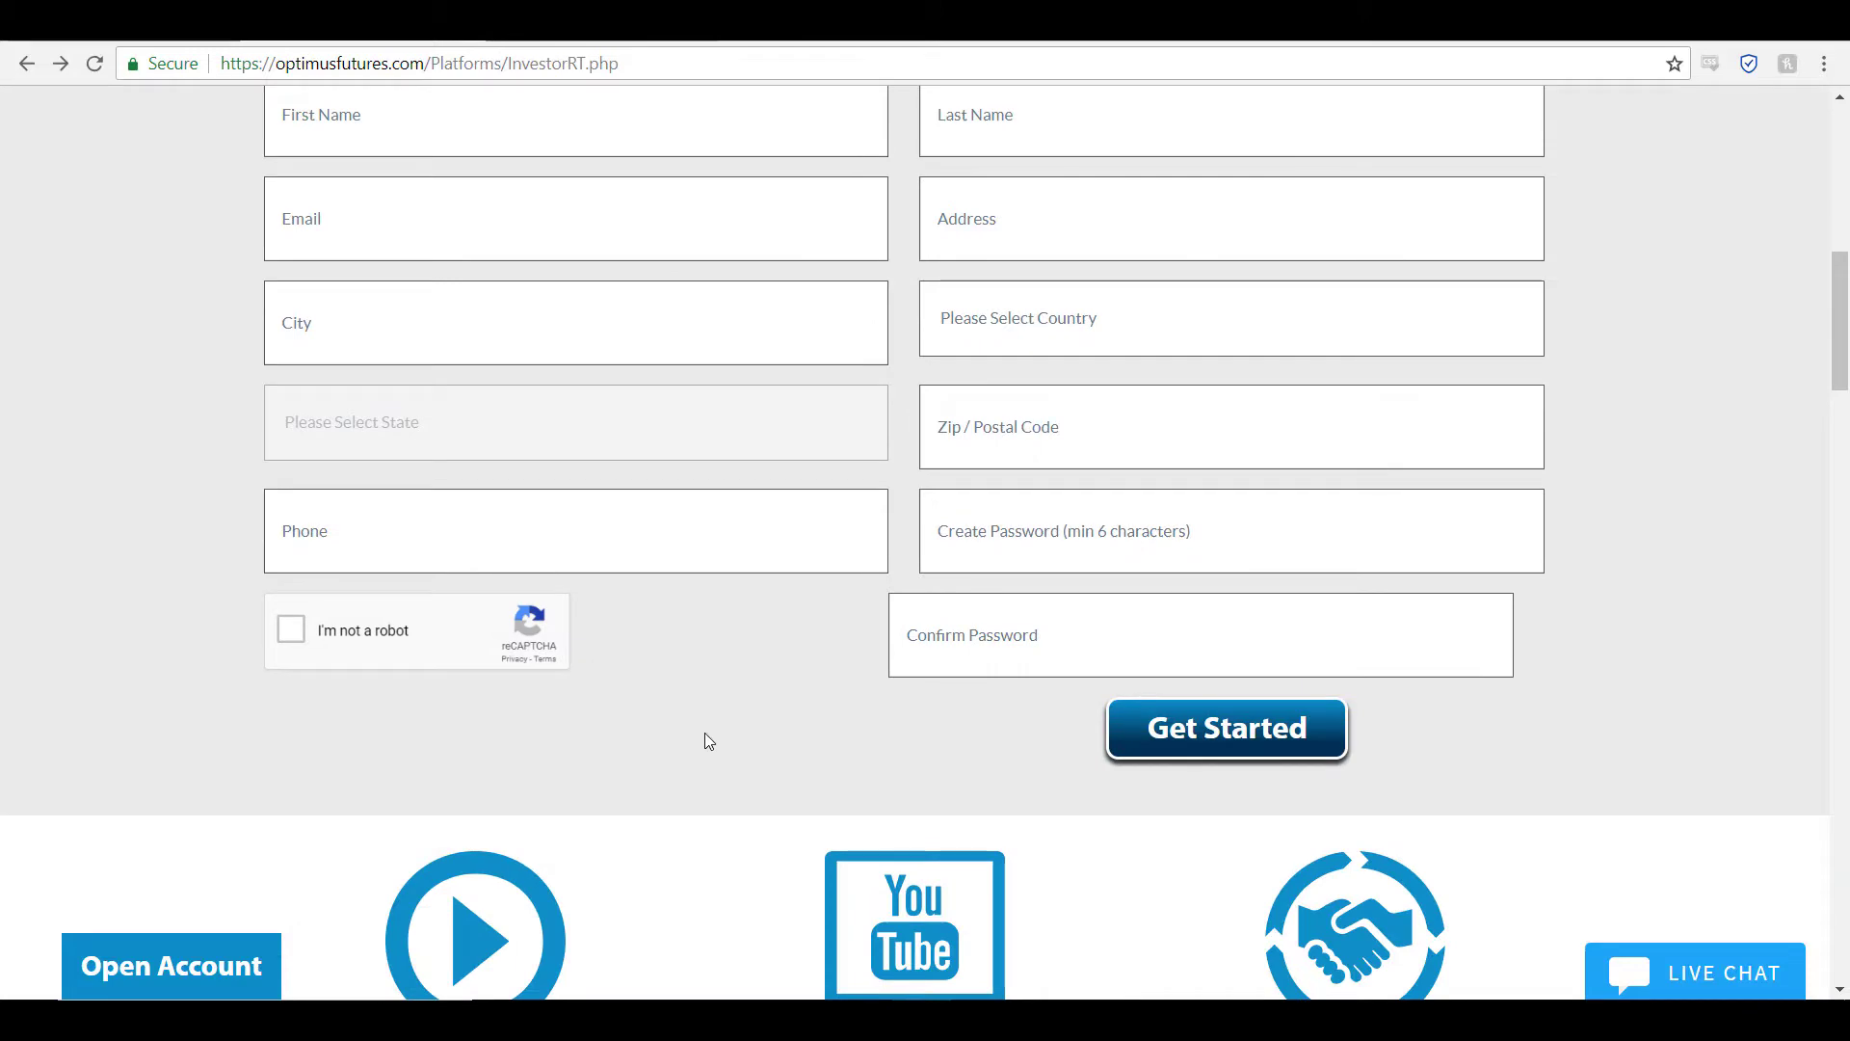
{"action": "left_click", "coordinate": [60, 65]}
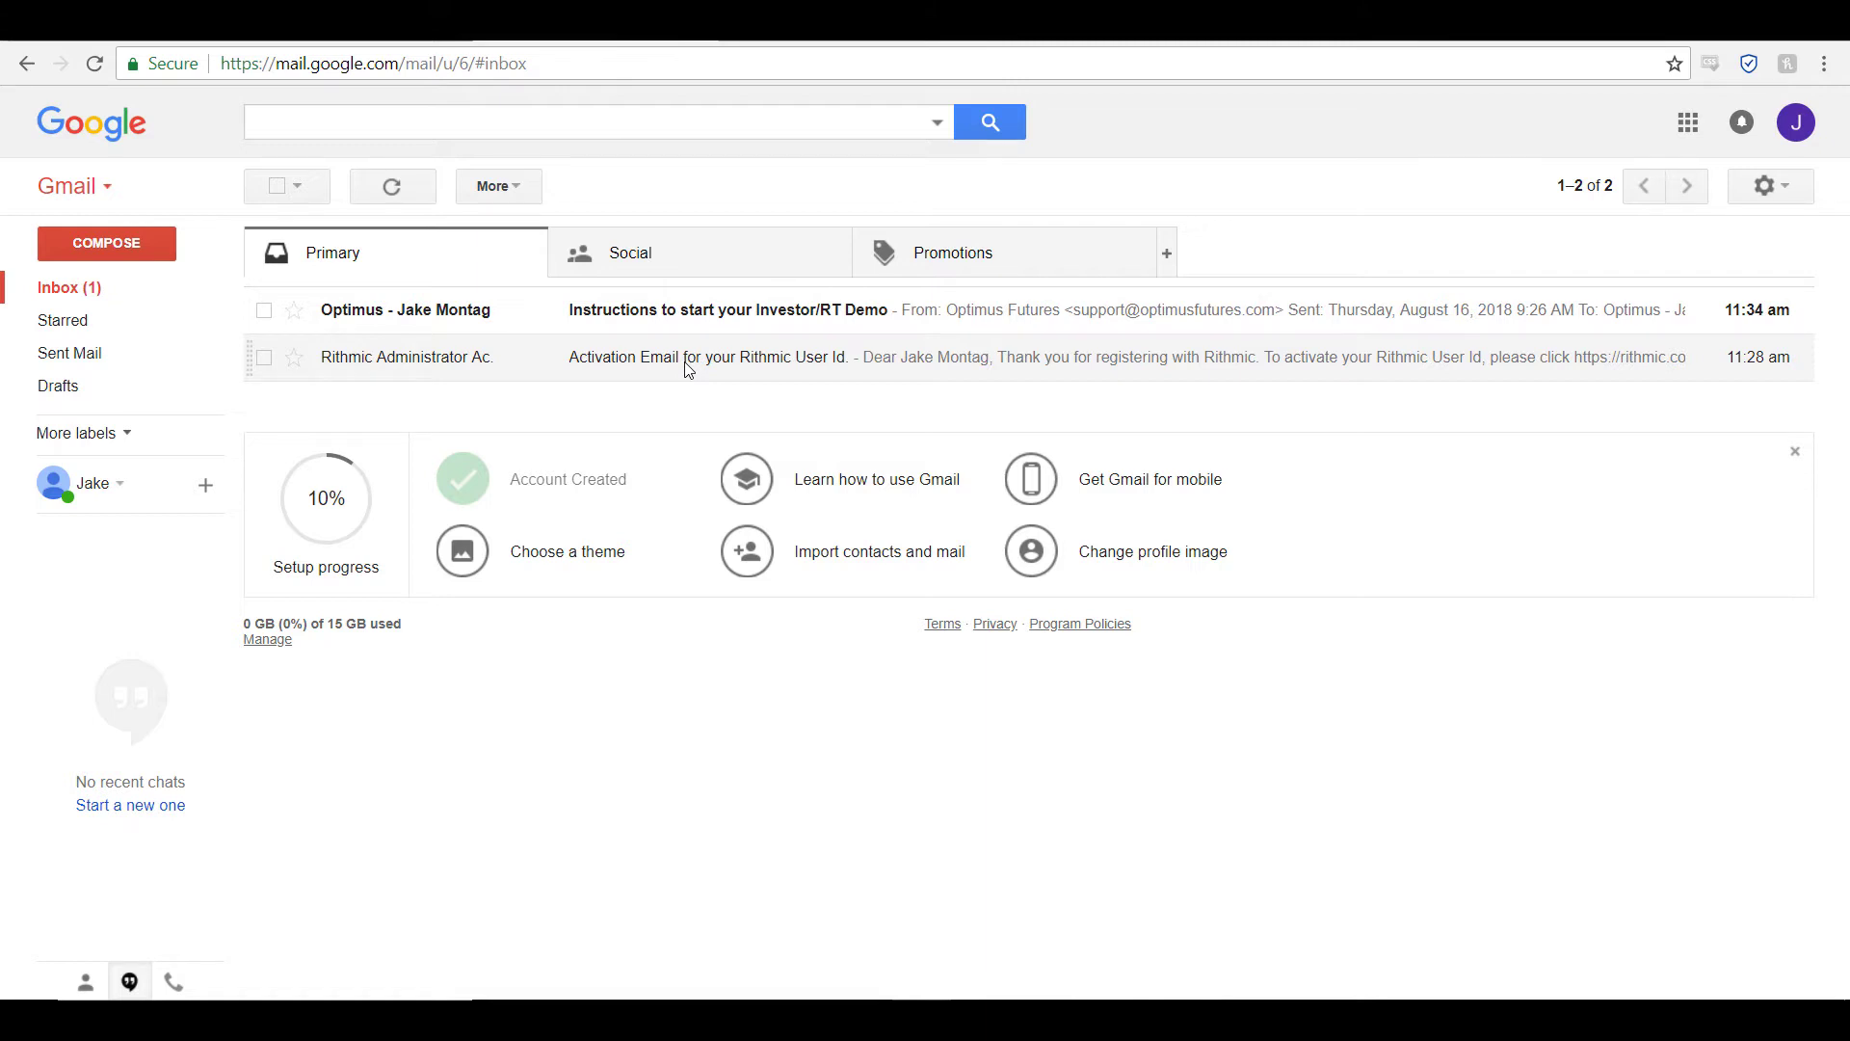
Step: Open the 'Activation Email for your Rithmic User Id' message and follow its activation link
{"action": "left_click", "coordinate": [688, 365]}
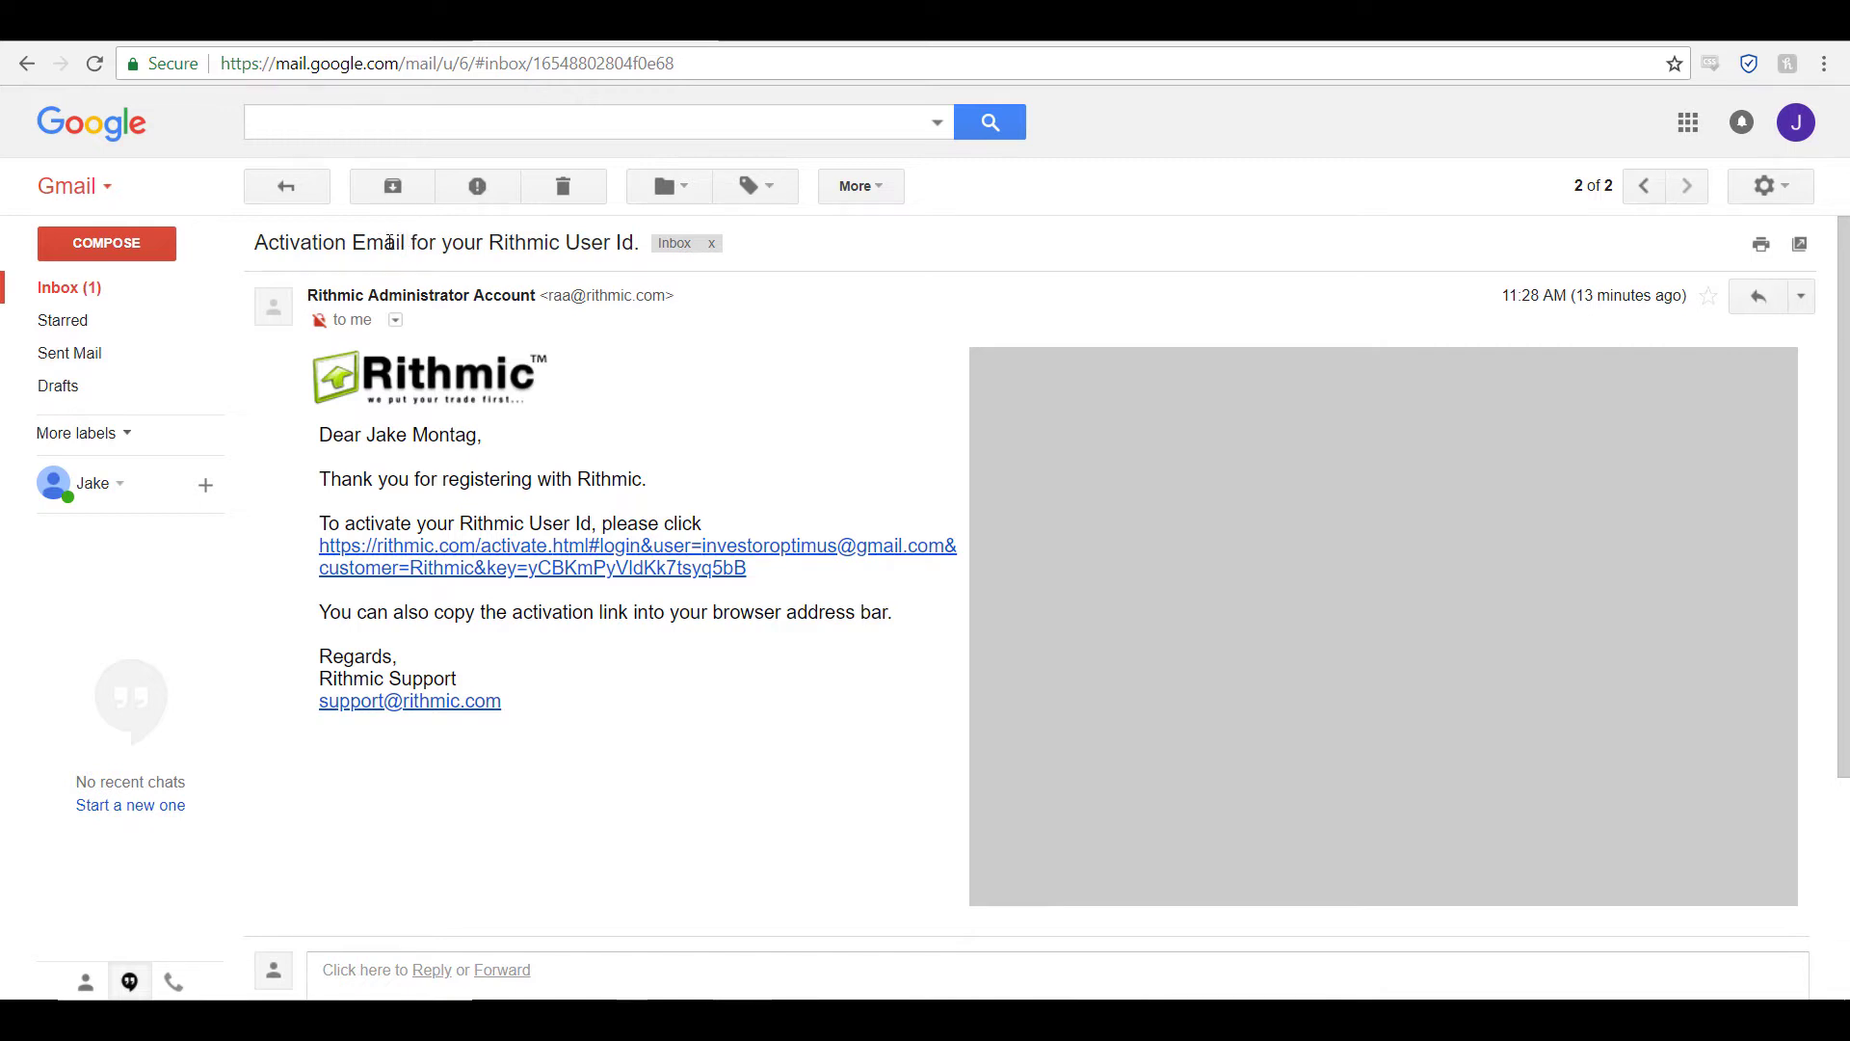
{"action": "left_click", "coordinate": [420, 570]}
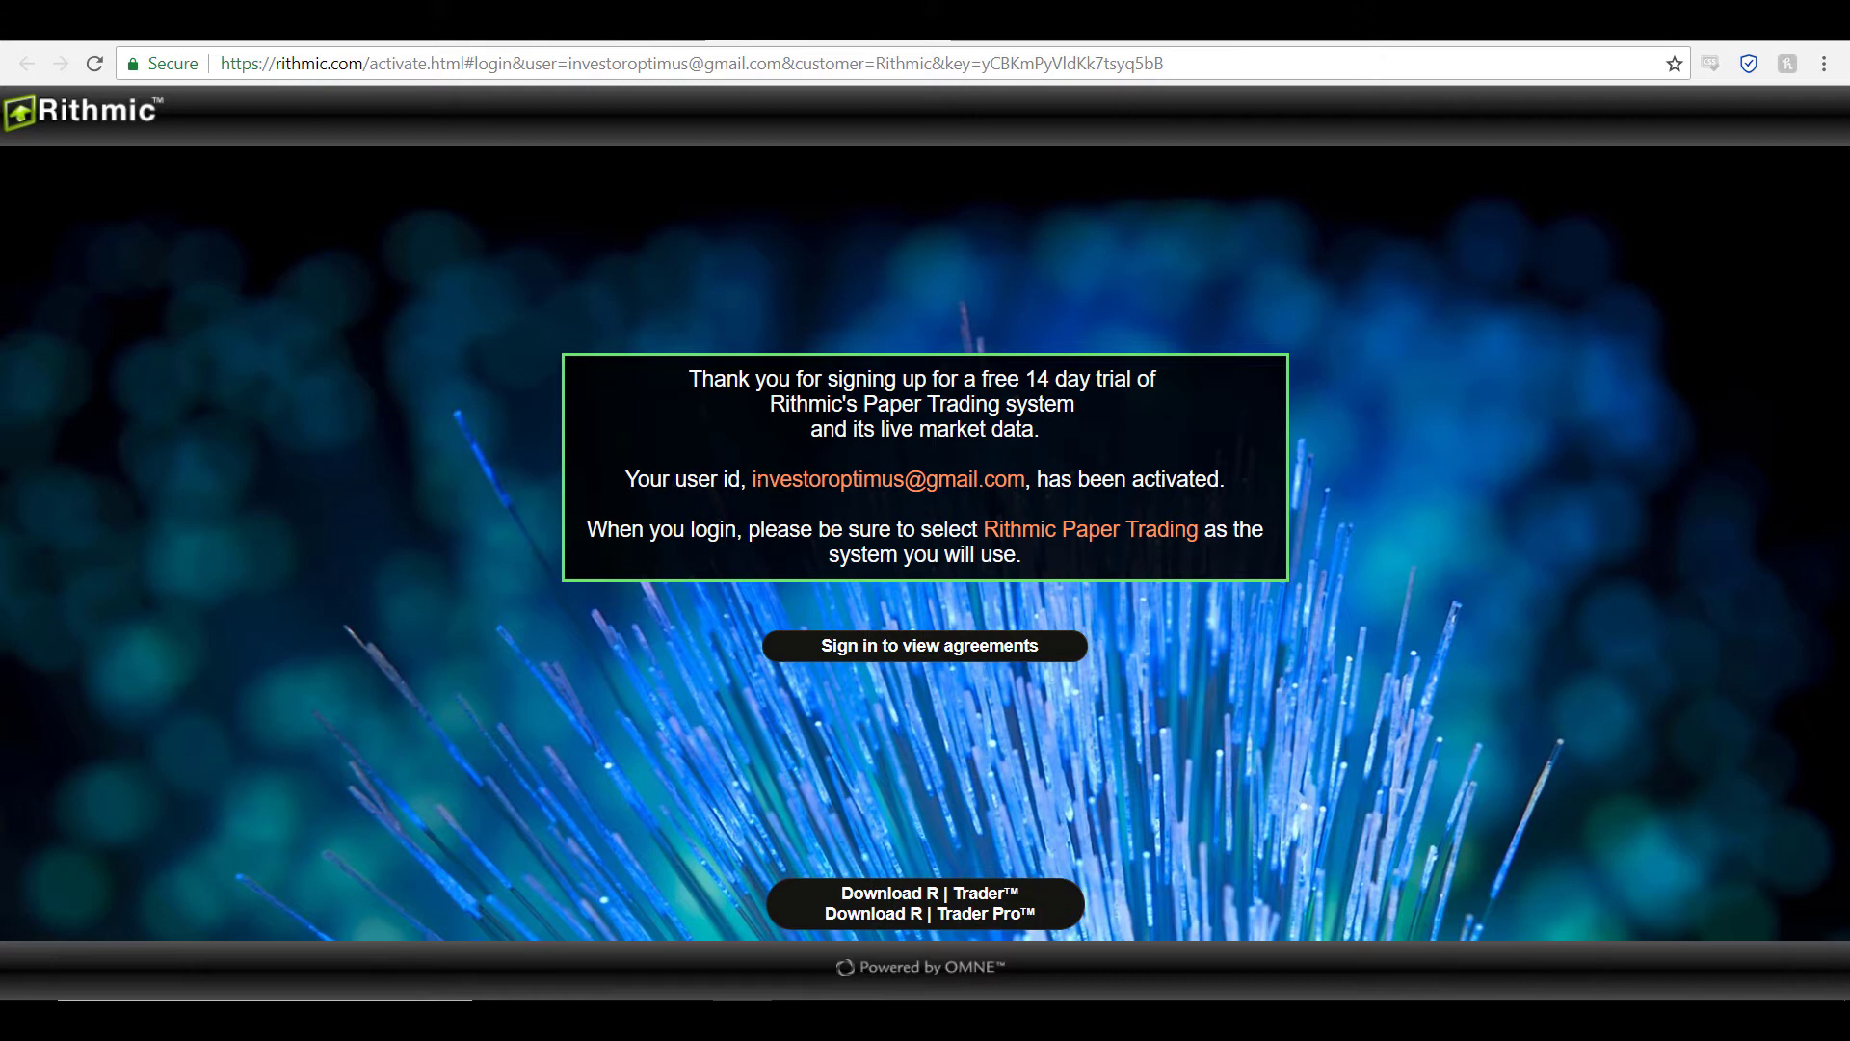
Step: Sign in to Rithmic's View Agreements site with the account password
{"action": "left_click", "coordinate": [857, 648]}
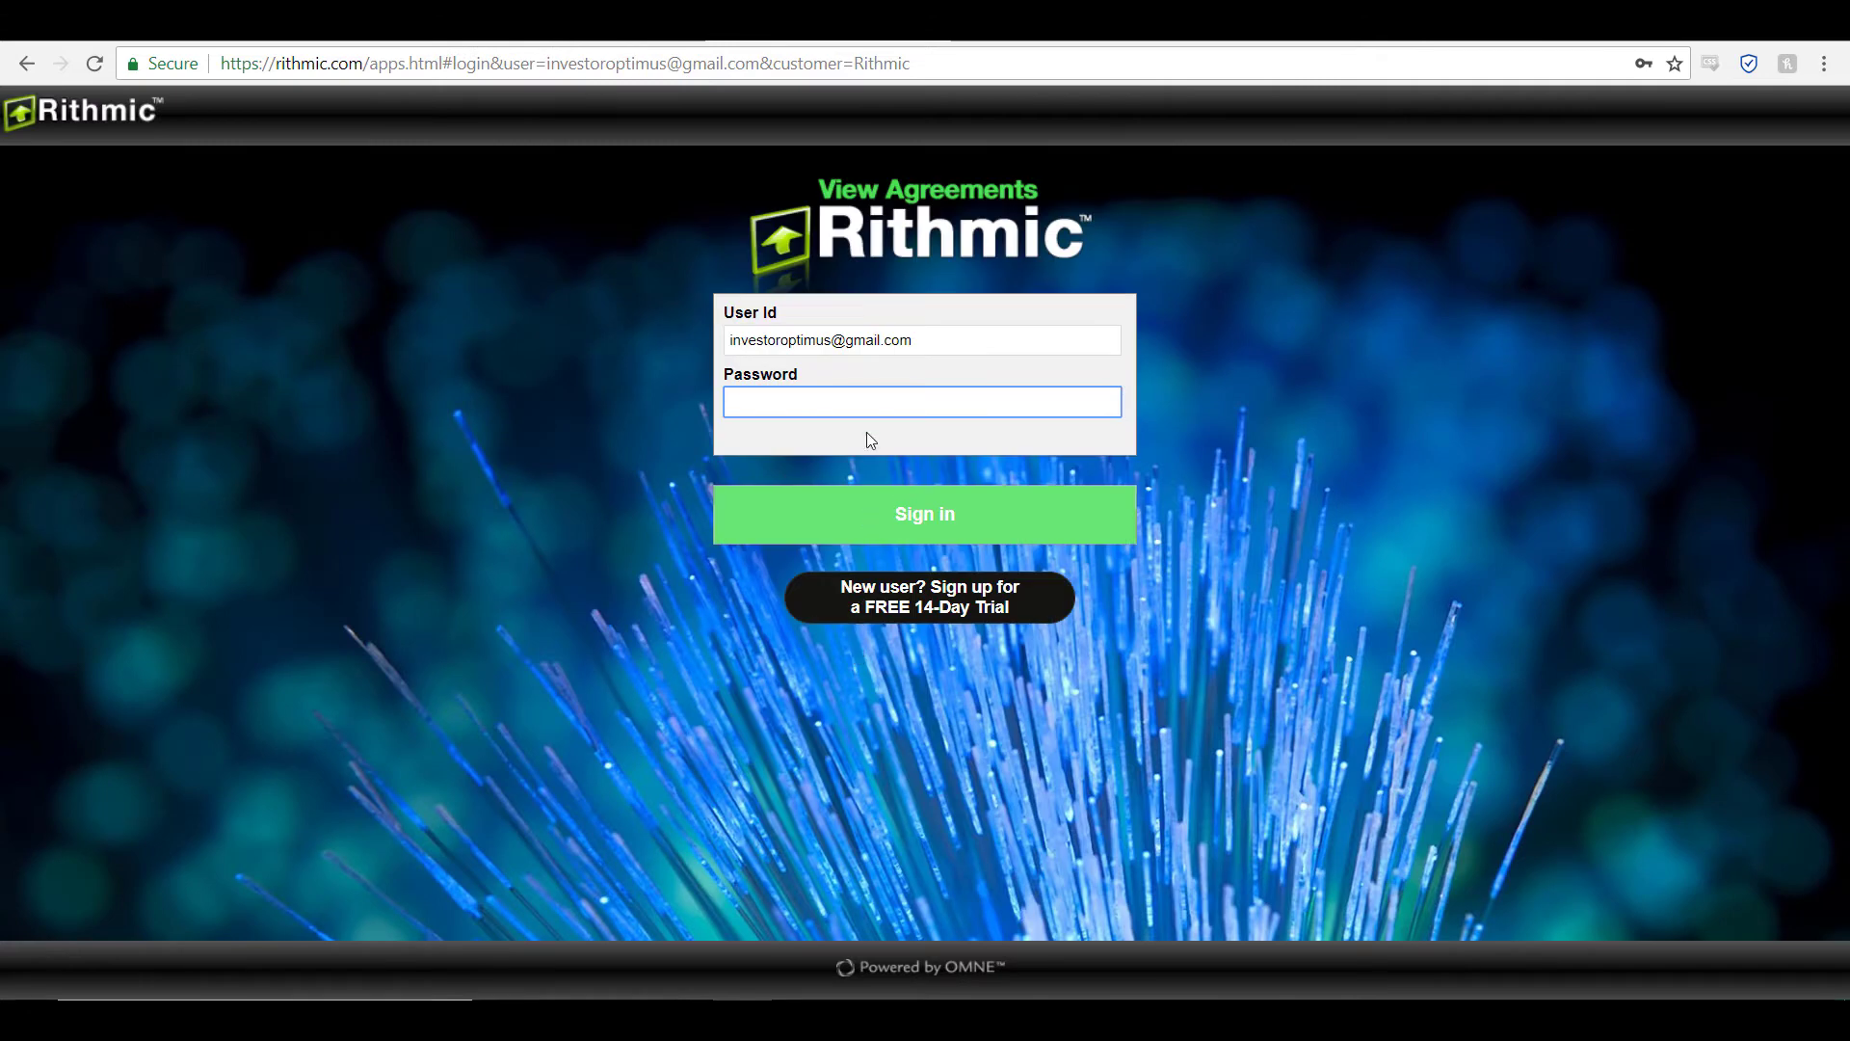
{"action": "left_click", "coordinate": [756, 401]}
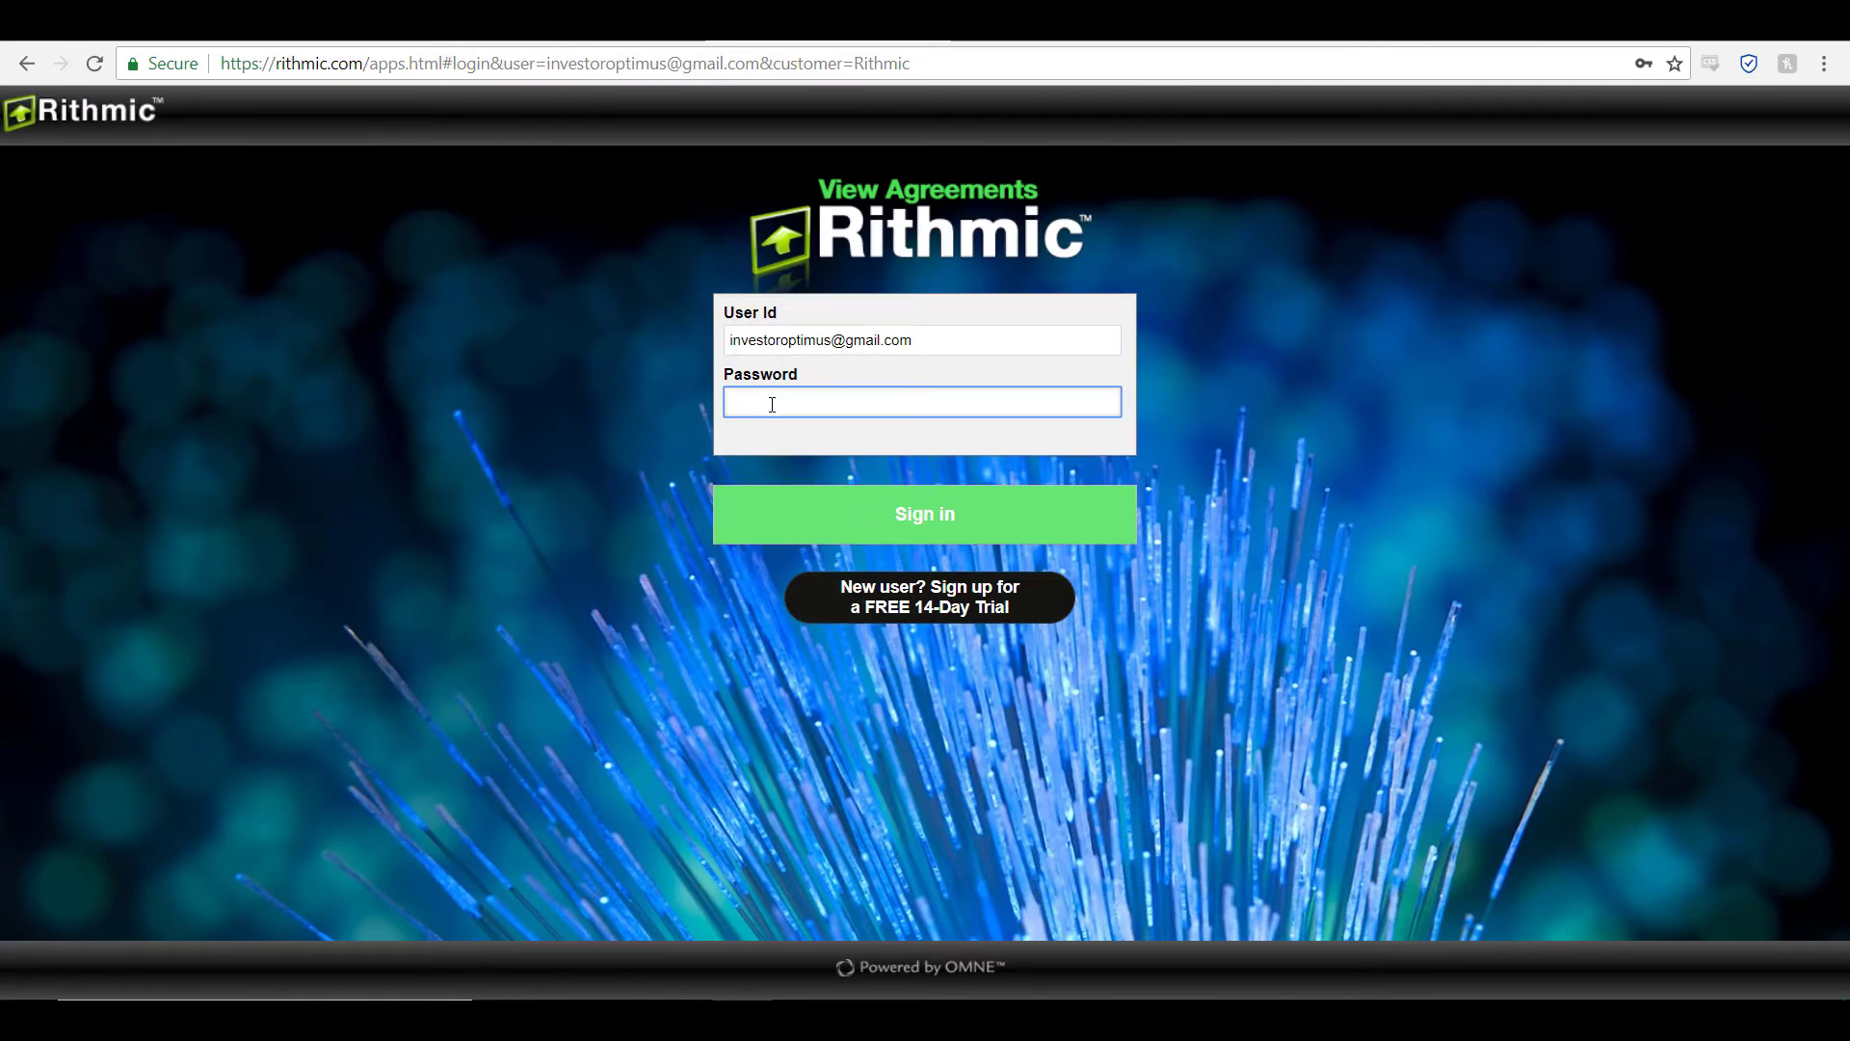
{"action": "type", "text": "••••••"}
{"action": "left_click", "coordinate": [929, 511]}
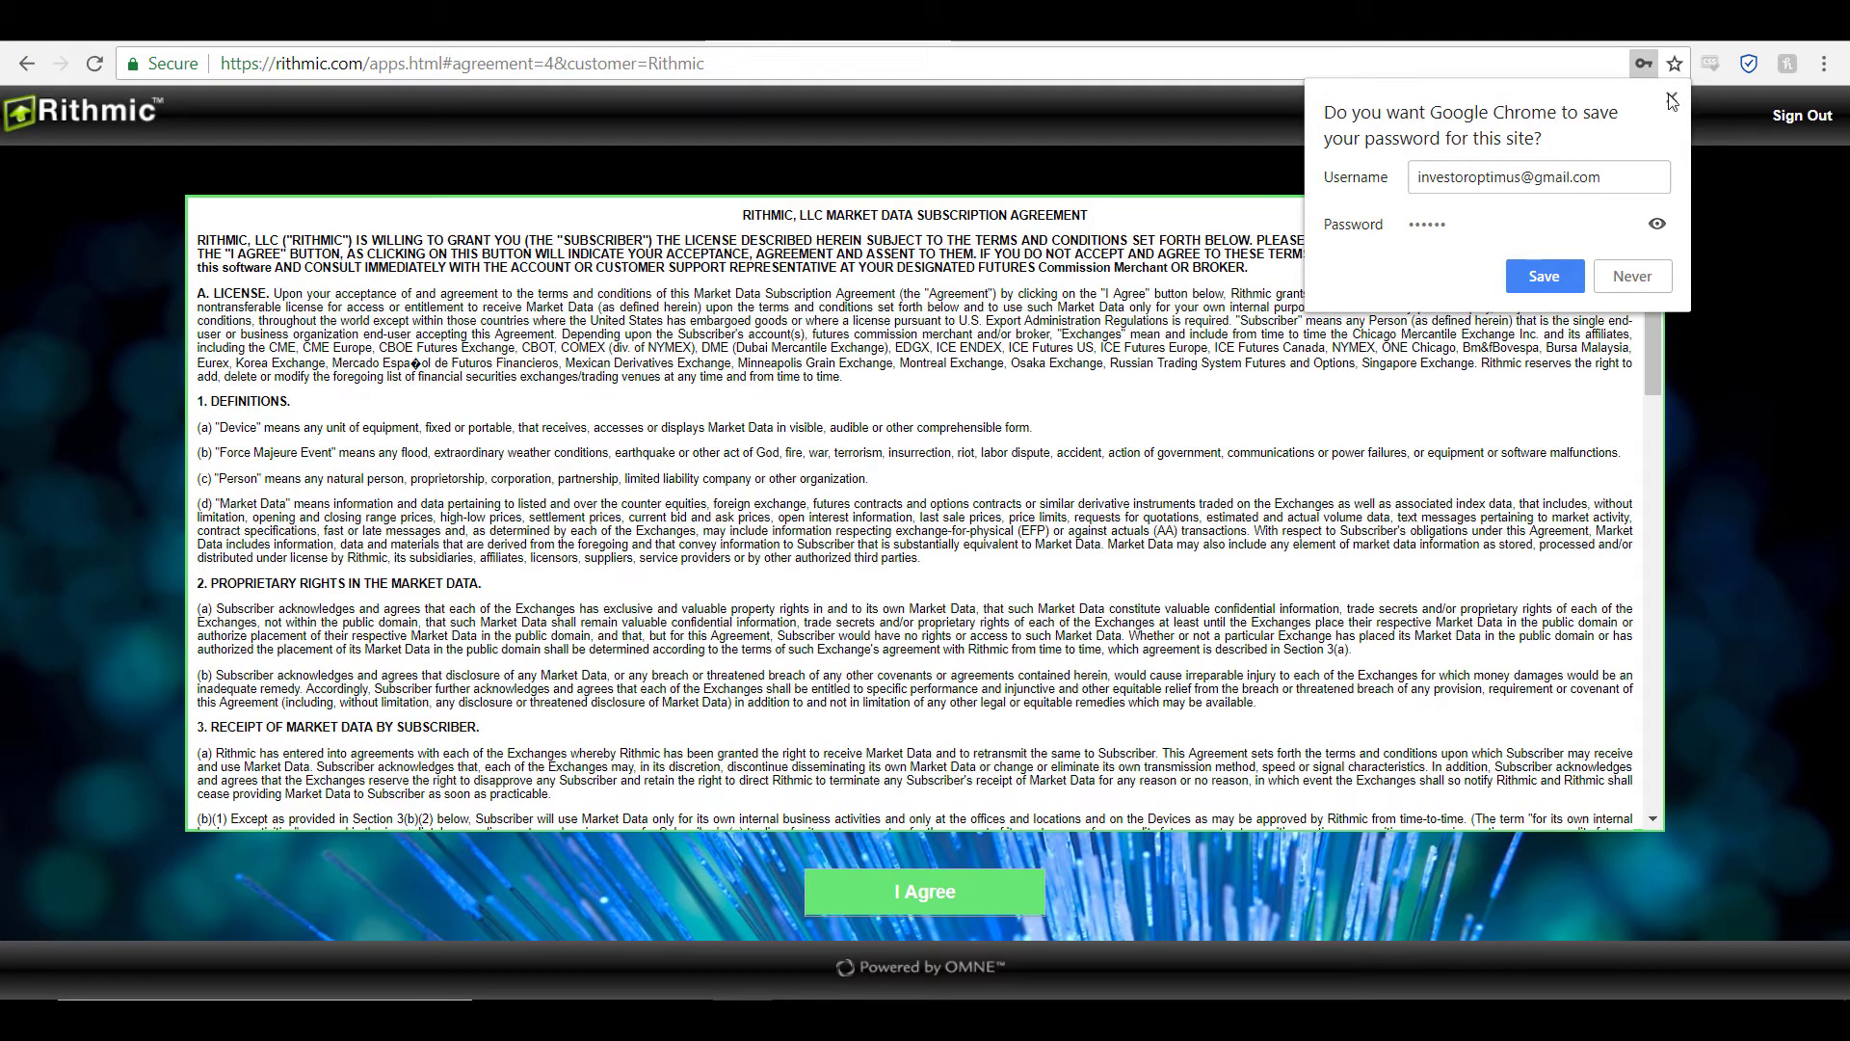
Step: Dismiss the save-password prompt and accept the Rithmic Market Data Subscription Agreement
{"action": "left_click", "coordinate": [1672, 98]}
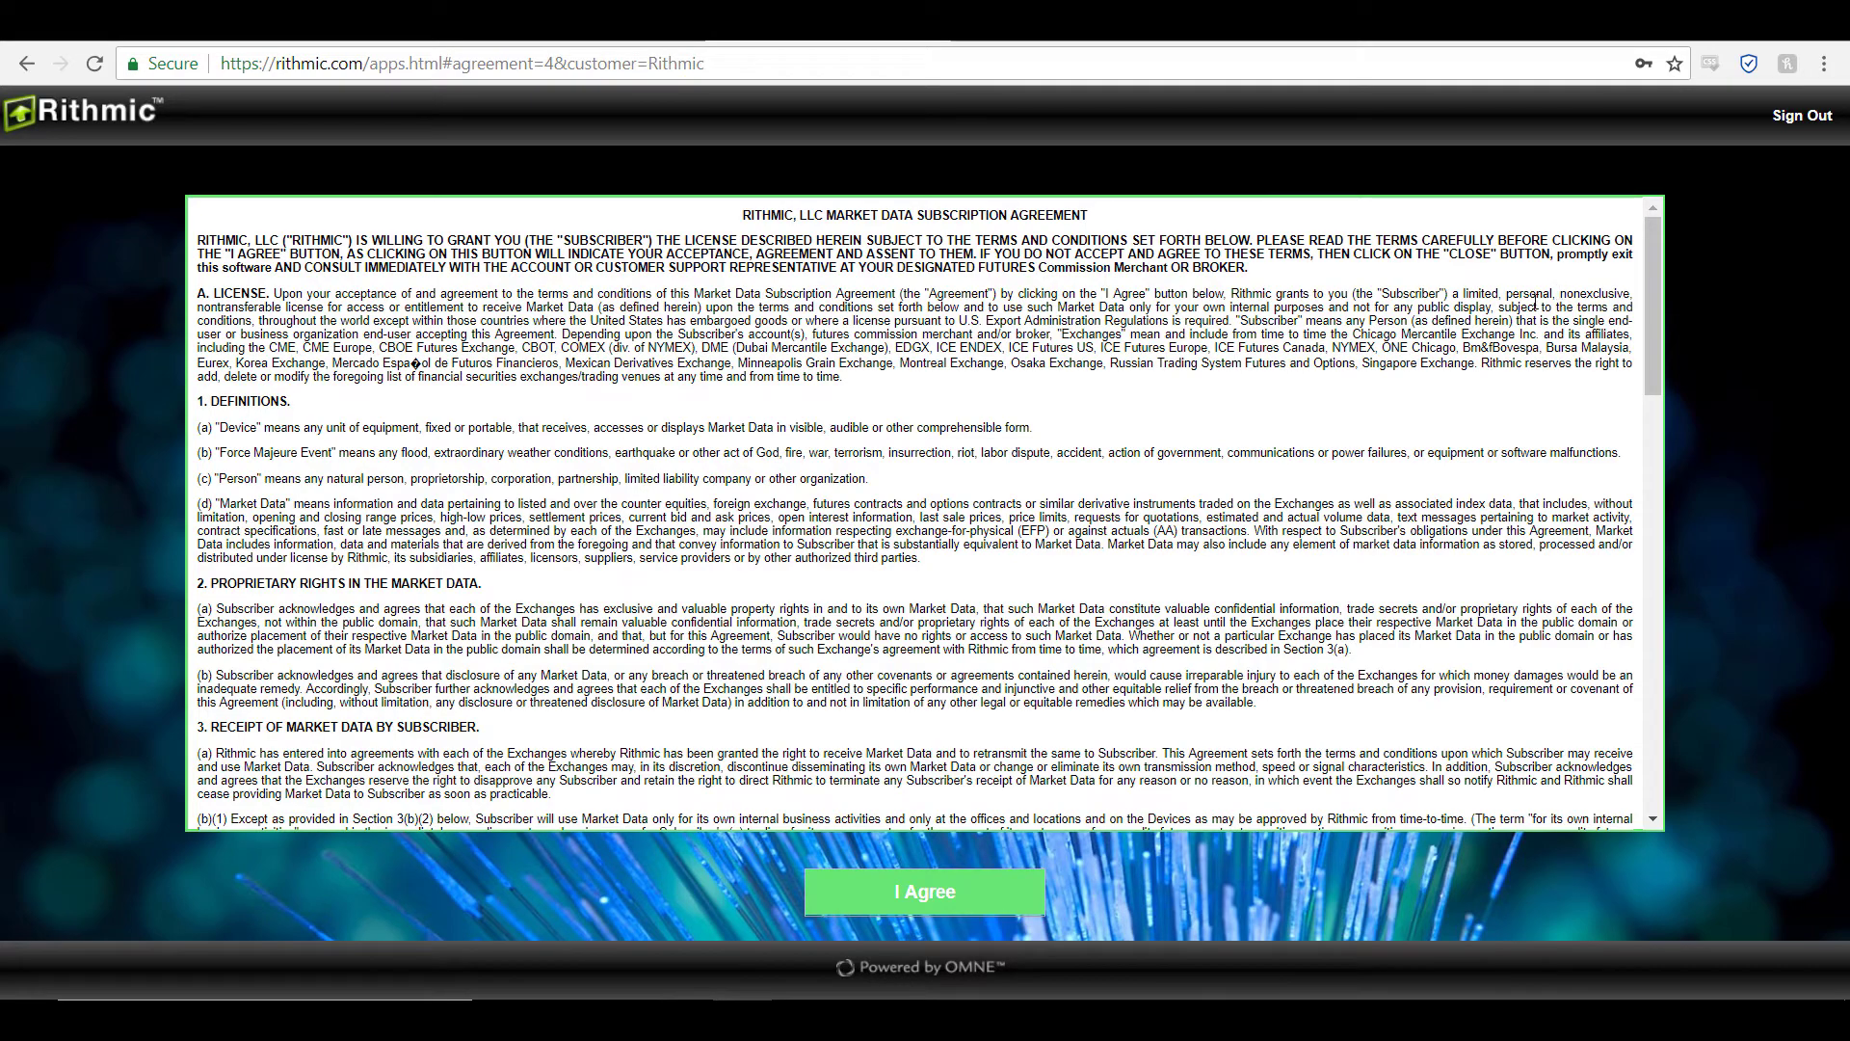
{"action": "scroll", "coordinate": [1527, 318], "scroll_direction": "down", "scroll_amount": 20}
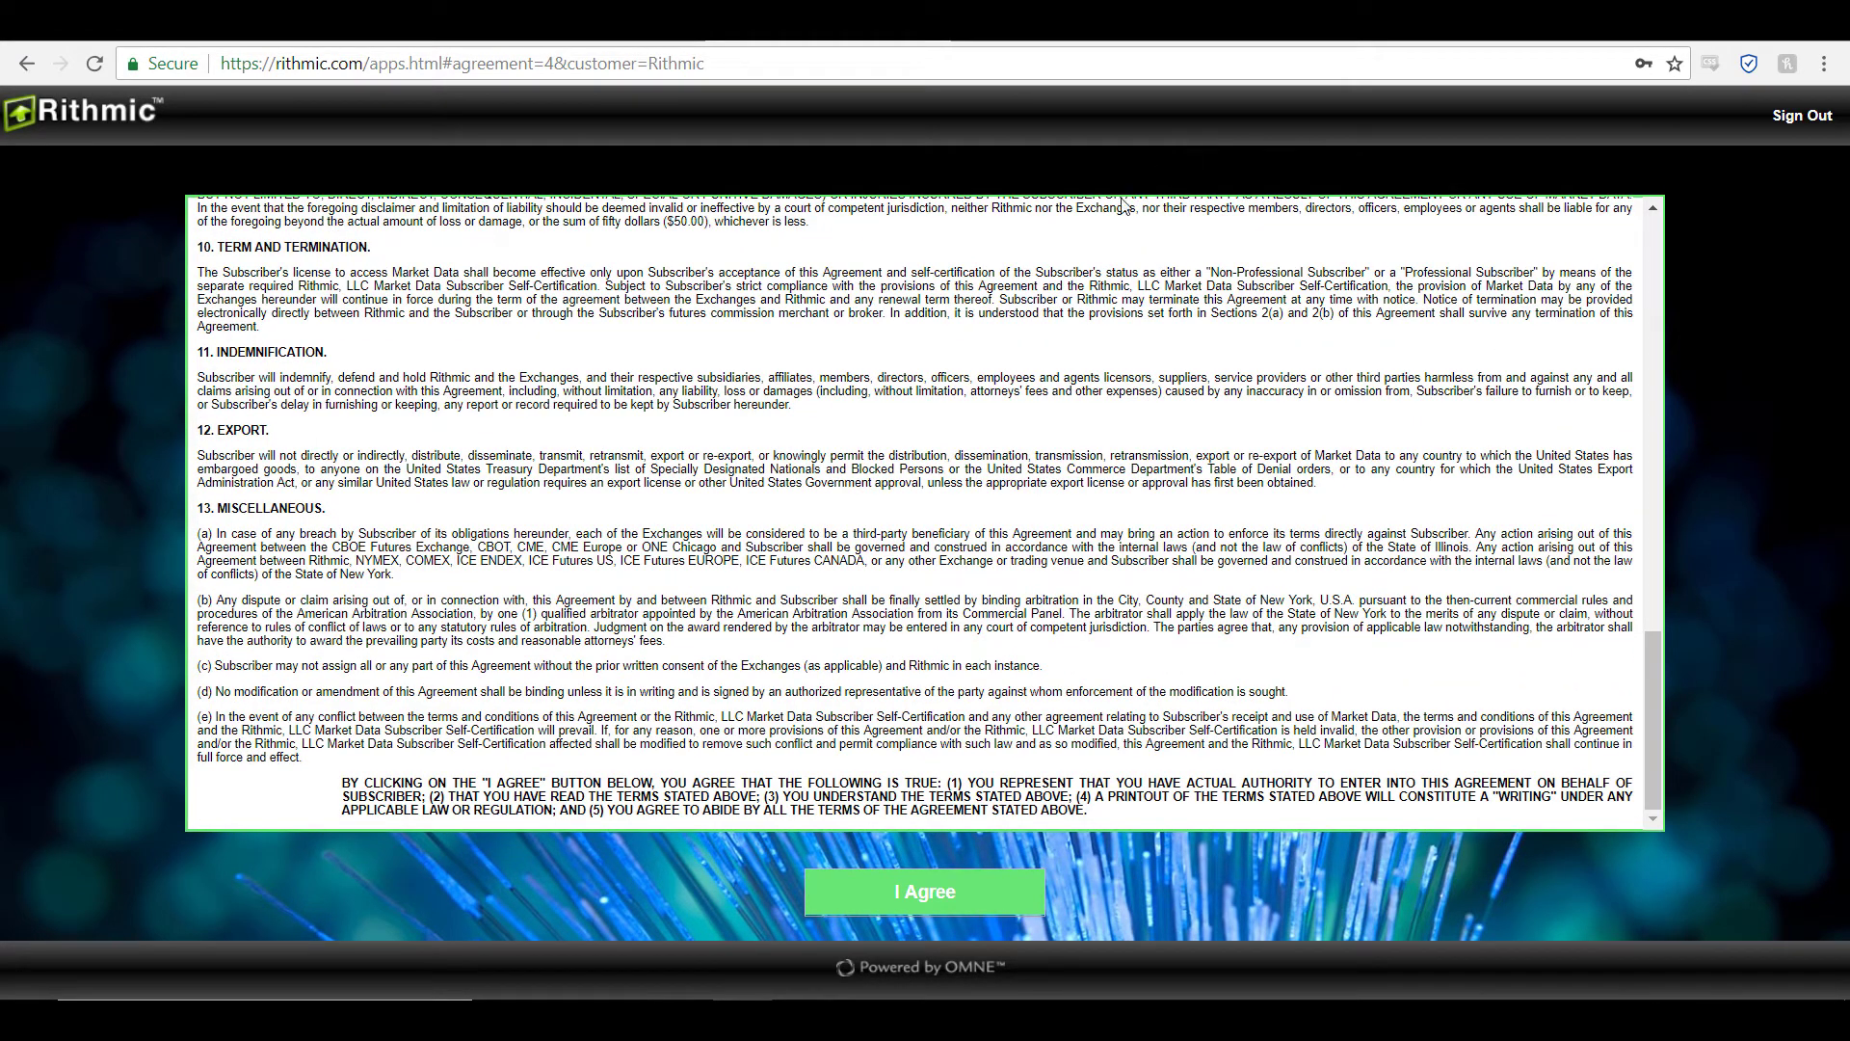
{"action": "left_click", "coordinate": [945, 910]}
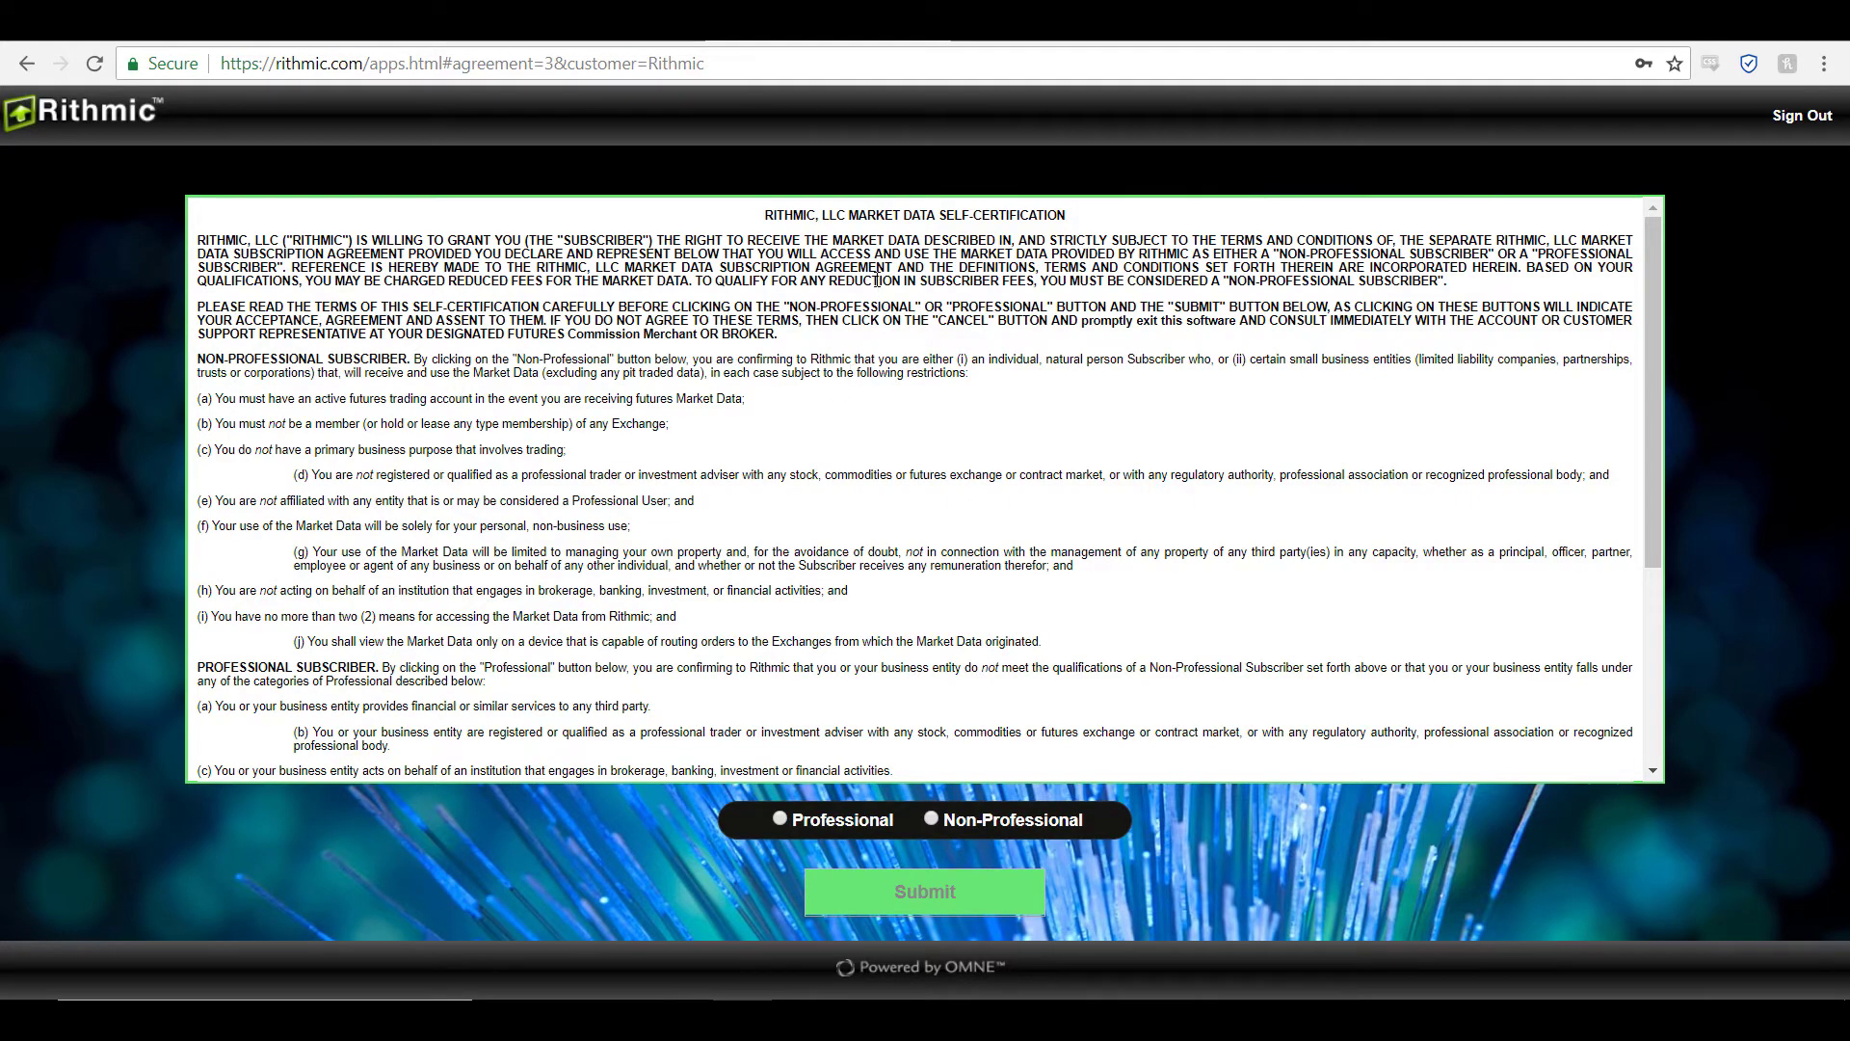
Step: Select Non-Professional subscriber status and submit the market data self-certification
{"action": "scroll", "coordinate": [945, 395], "scroll_direction": "down", "scroll_amount": 3}
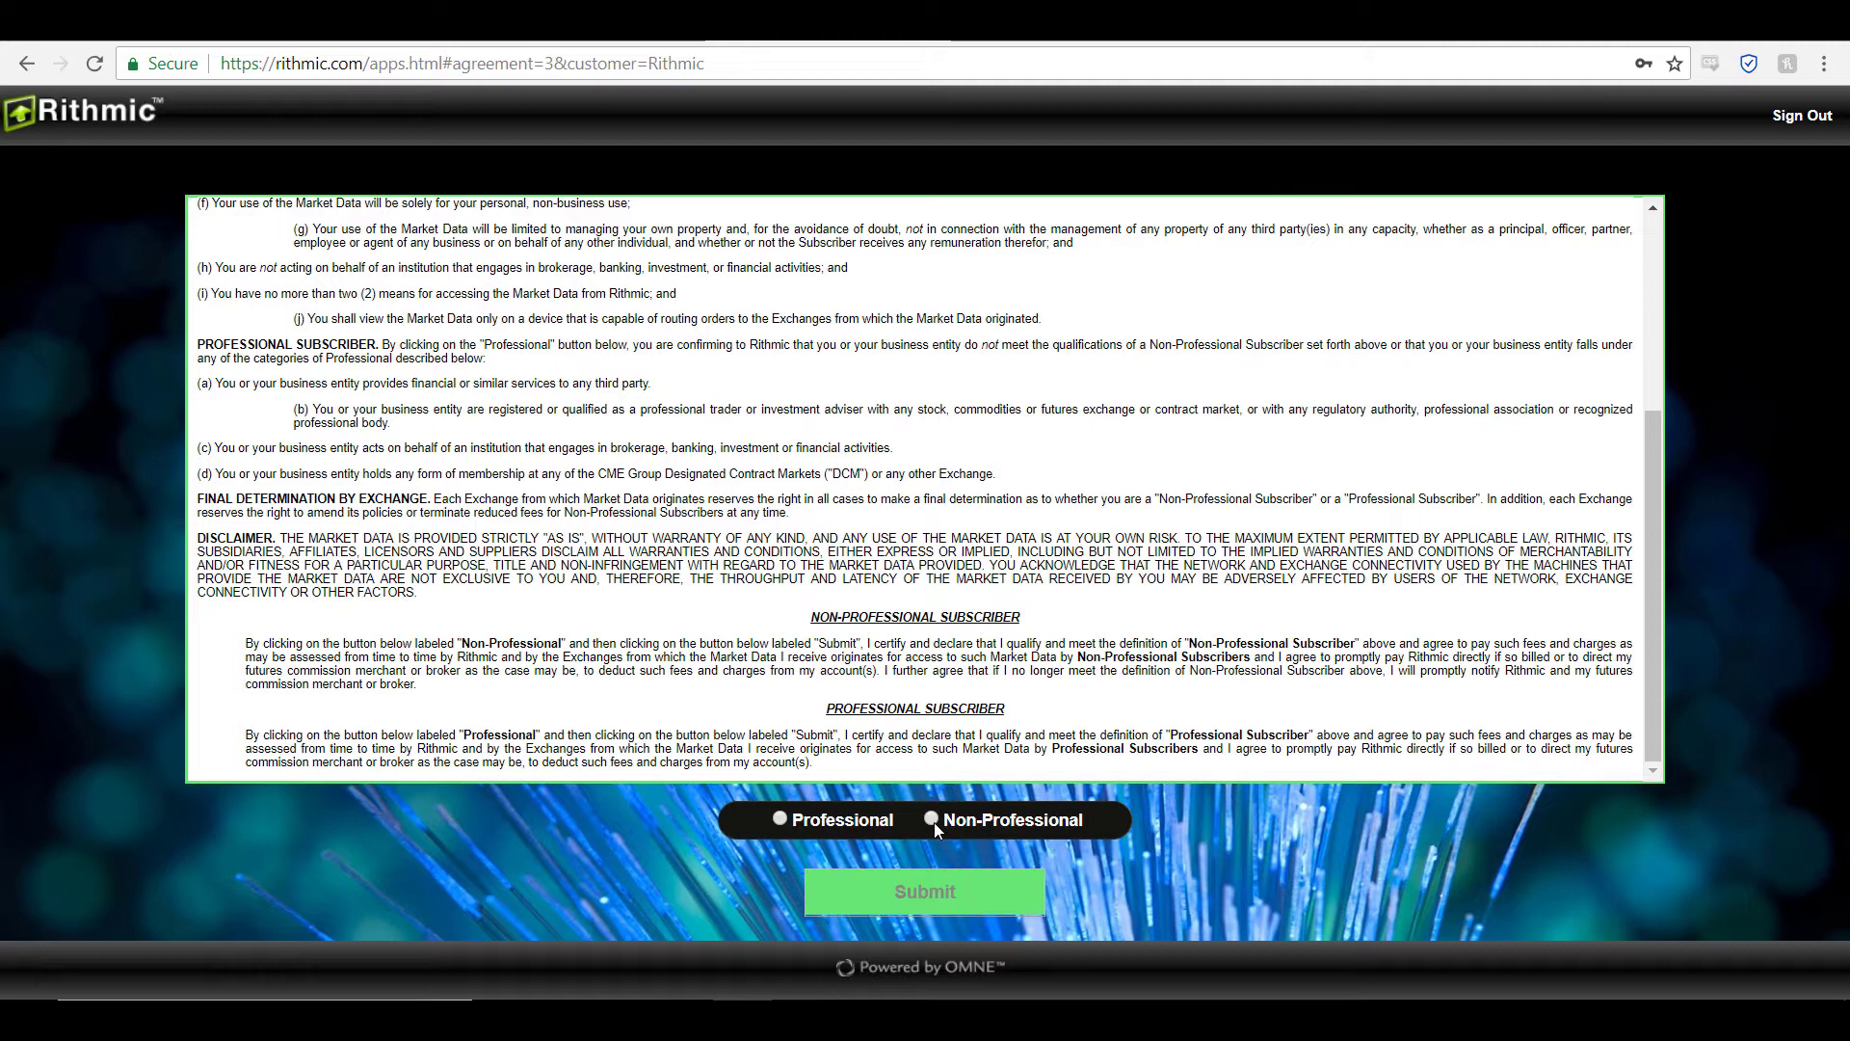
{"action": "left_click", "coordinate": [931, 820]}
{"action": "left_click", "coordinate": [932, 820]}
{"action": "left_click", "coordinate": [944, 900]}
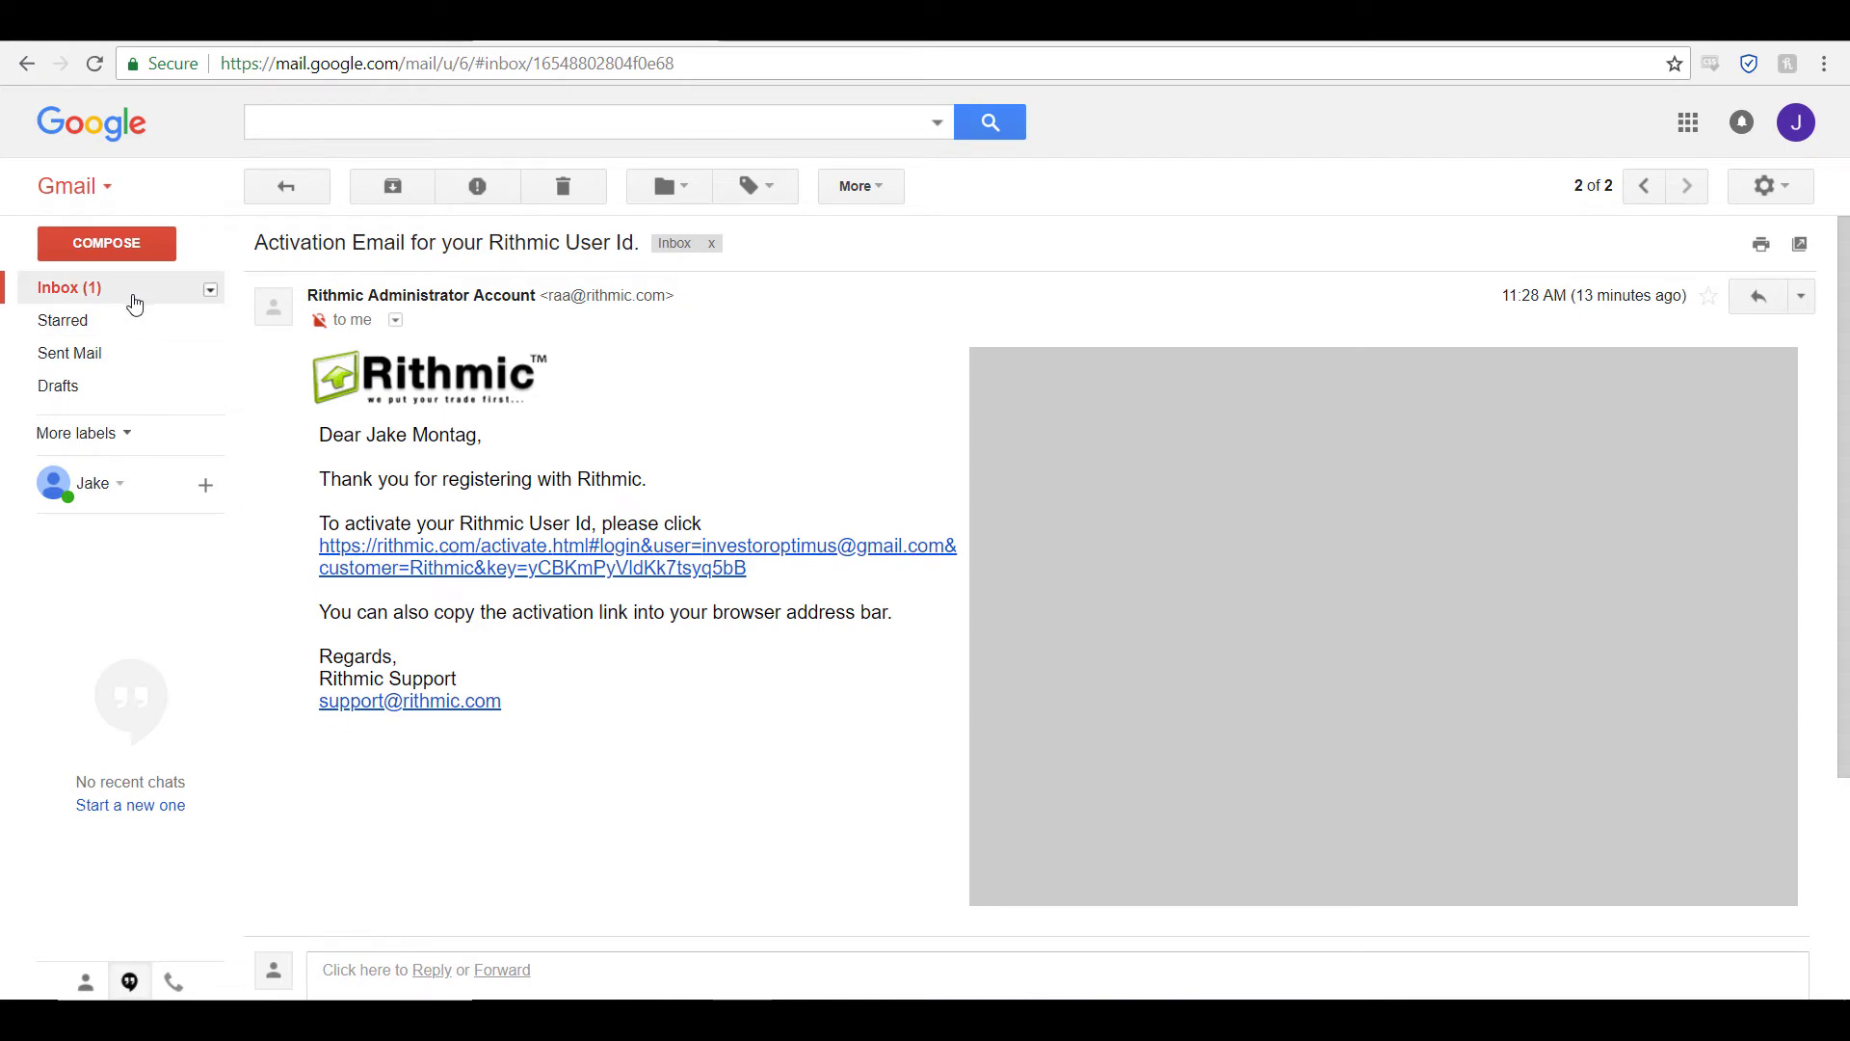
Step: Open 'Instructions to start your Investor/RT Demo' from the inbox and follow its step 1 'Click Here' link
{"action": "left_click", "coordinate": [134, 302]}
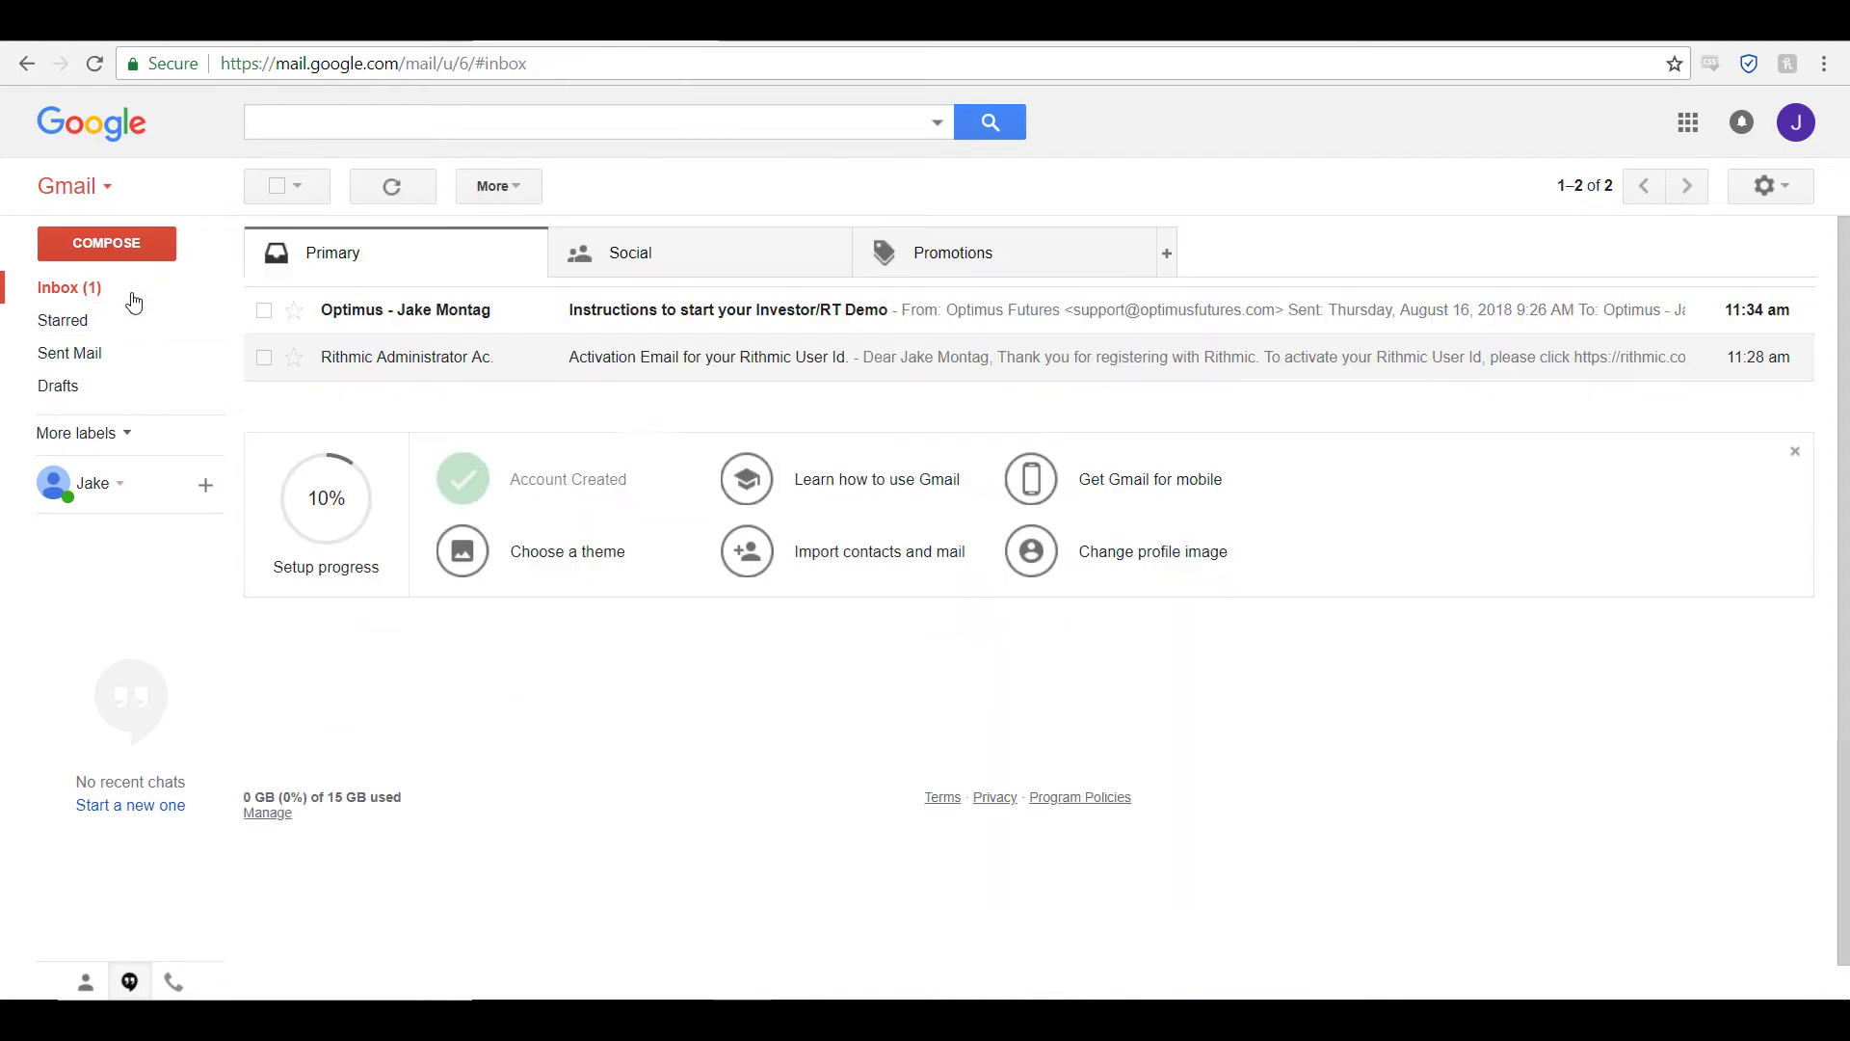
{"action": "left_click", "coordinate": [643, 314]}
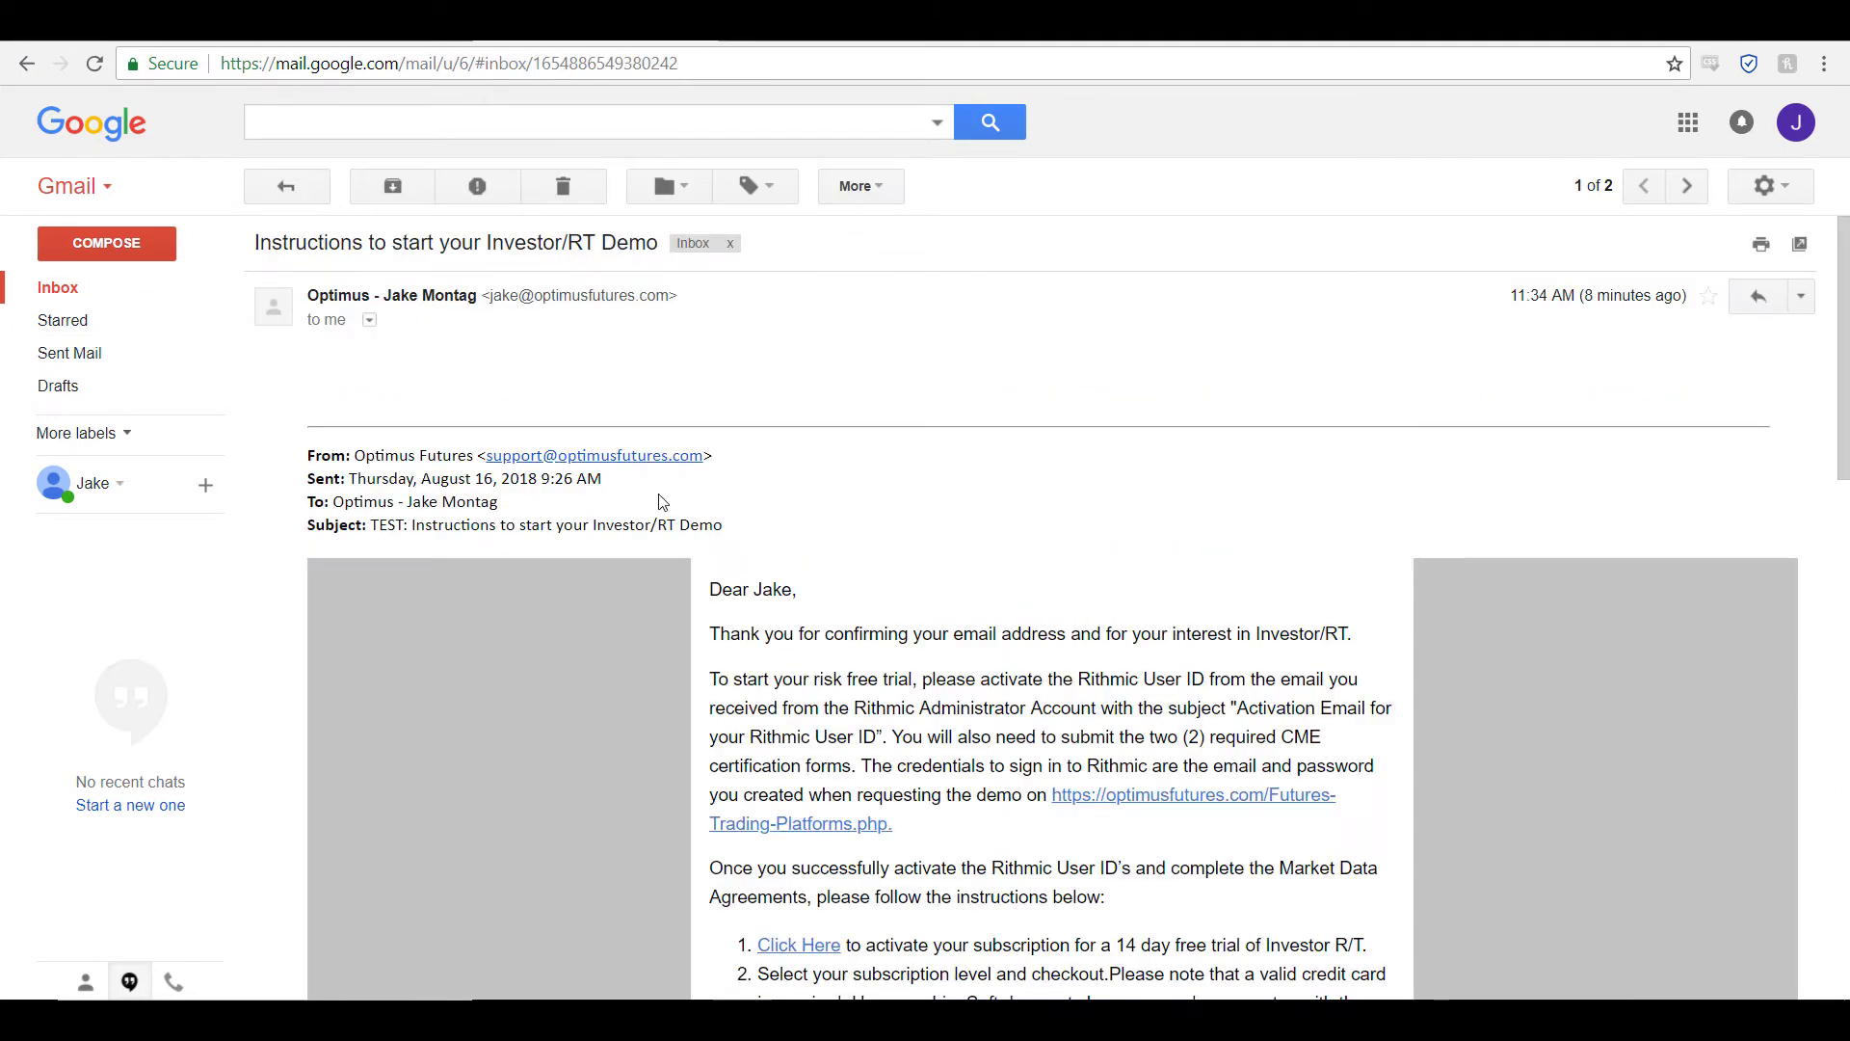
{"action": "scroll", "coordinate": [597, 453], "scroll_direction": "down", "scroll_amount": 2}
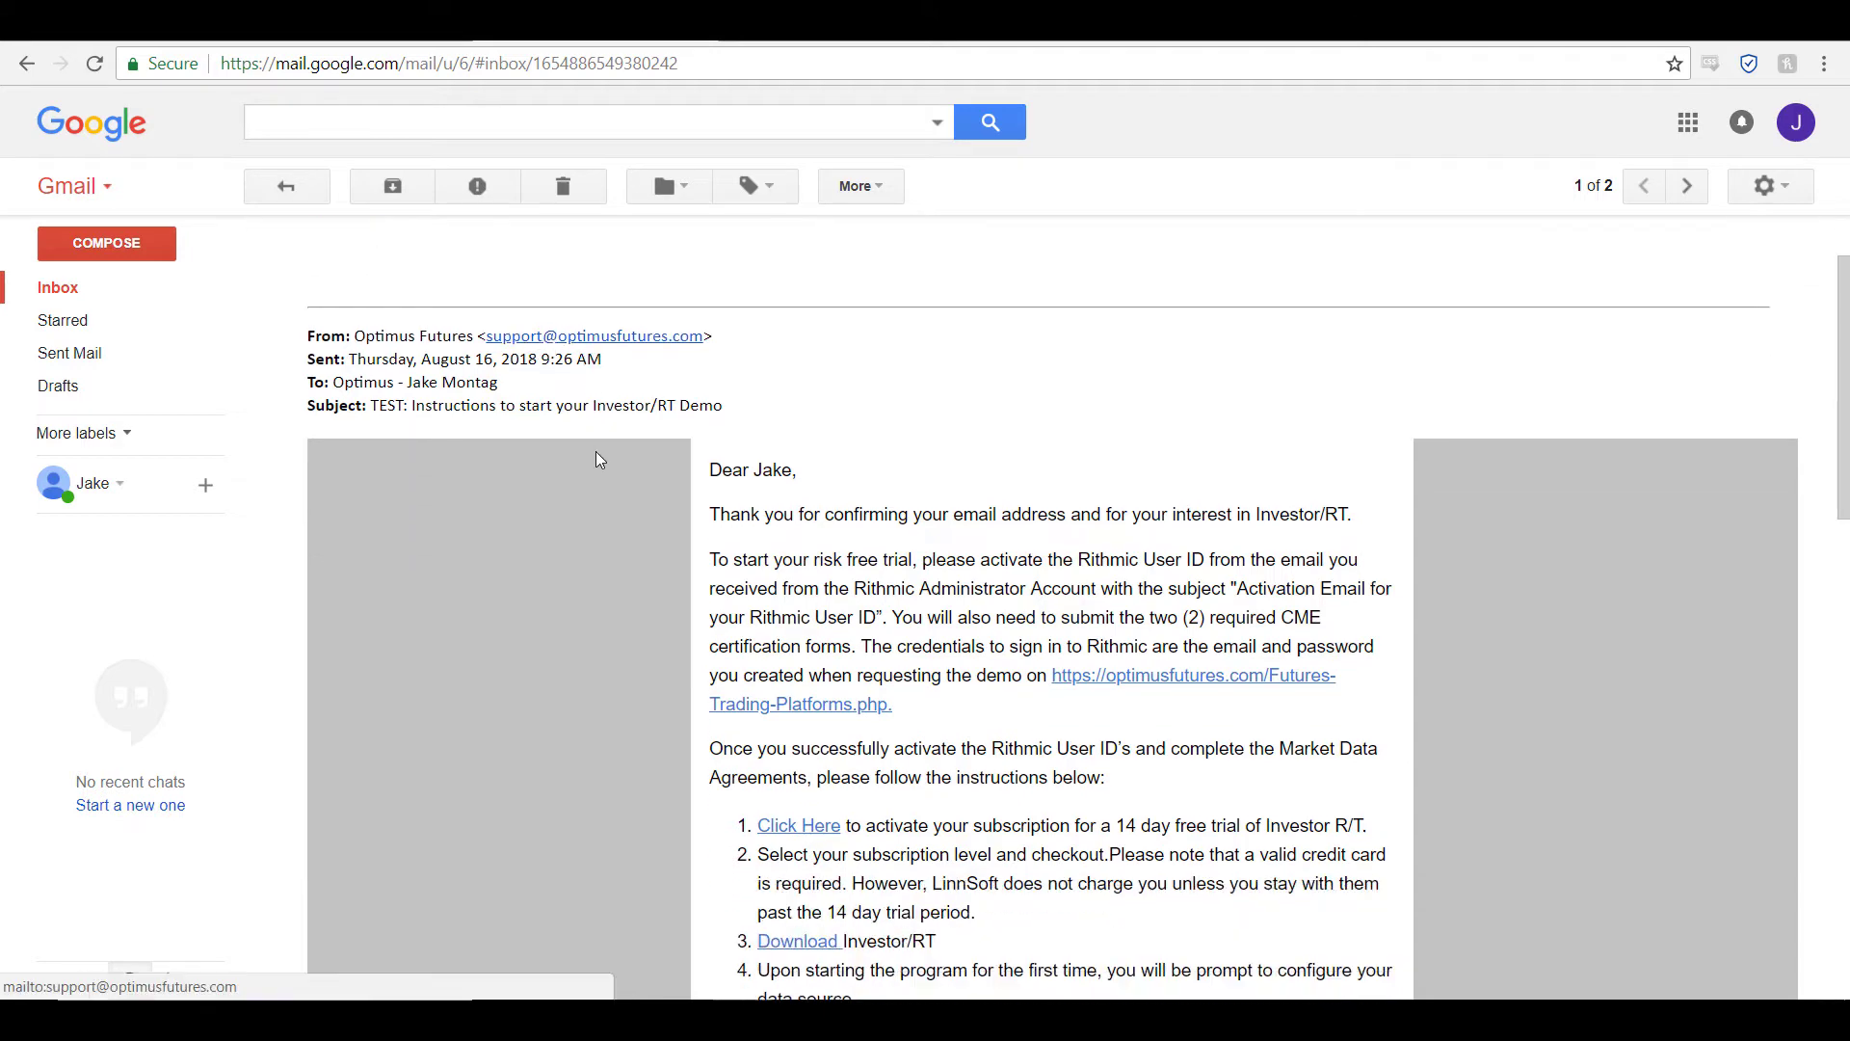
{"action": "scroll", "coordinate": [598, 453], "scroll_direction": "down", "scroll_amount": 2}
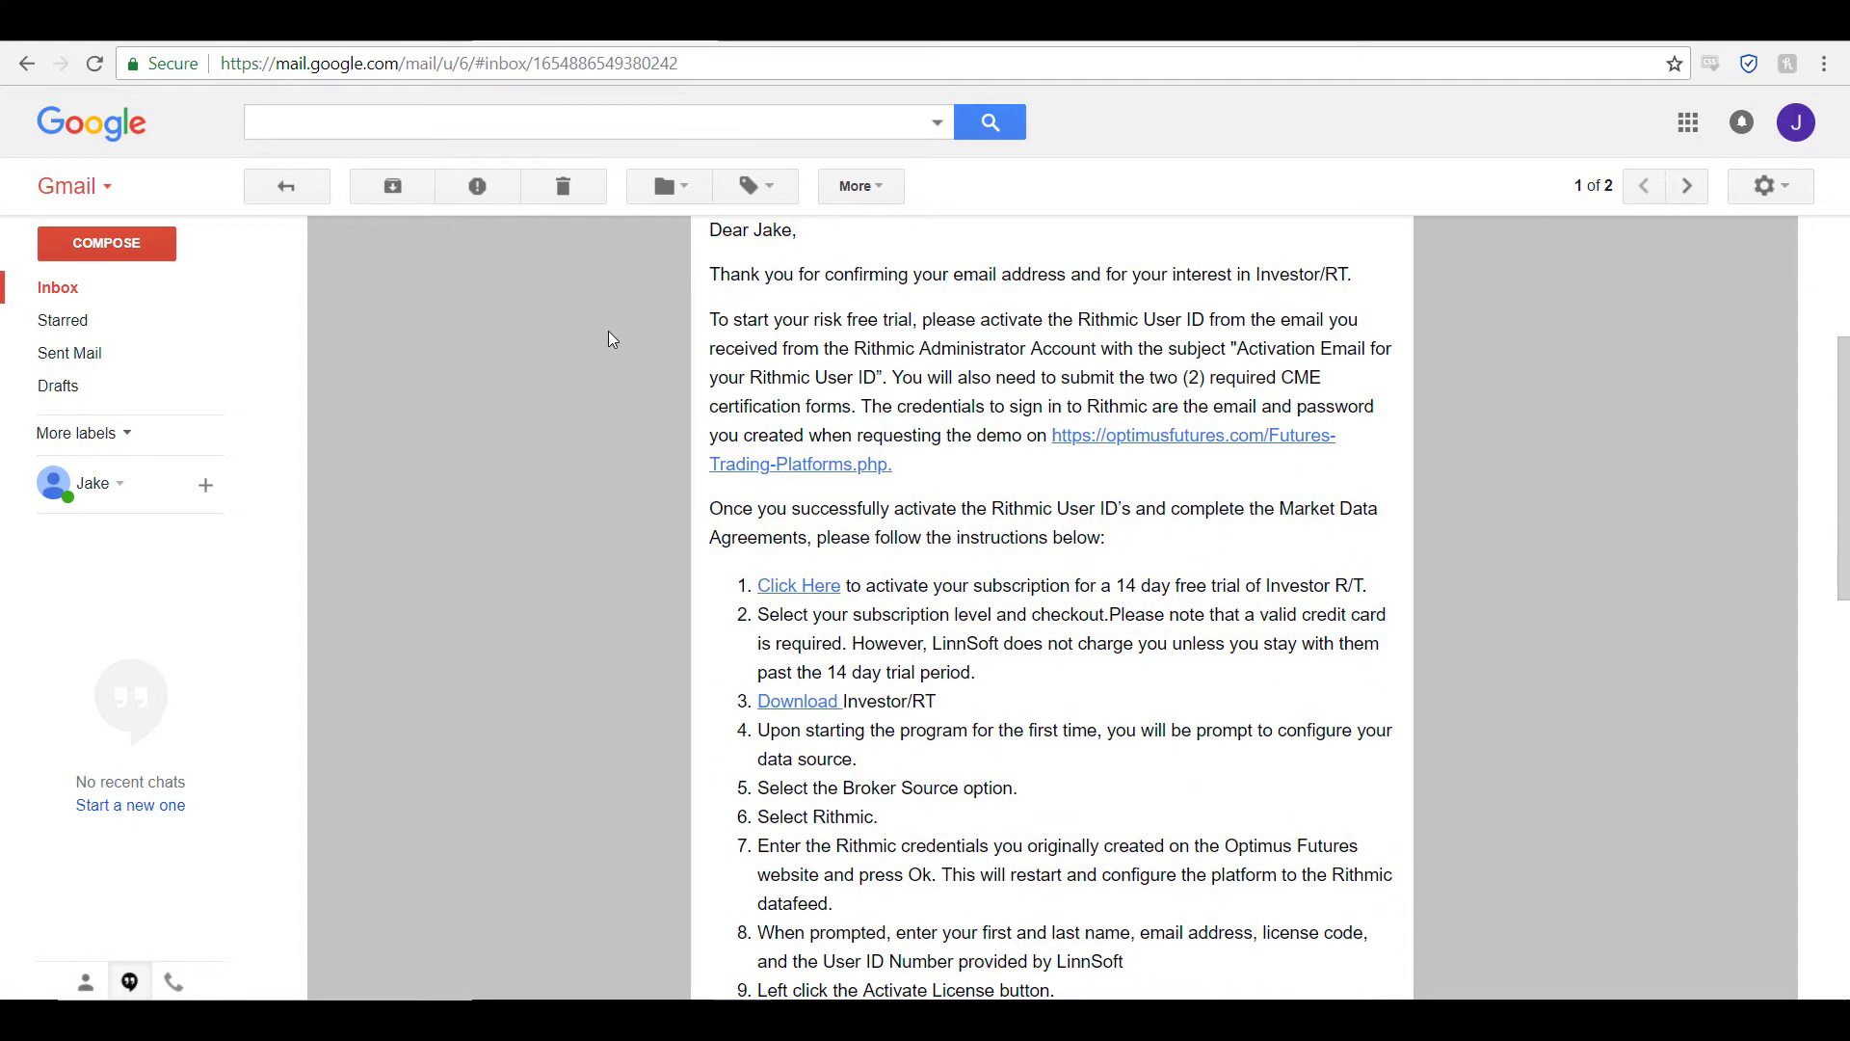
{"action": "scroll", "coordinate": [609, 342], "scroll_direction": "up", "scroll_amount": 1}
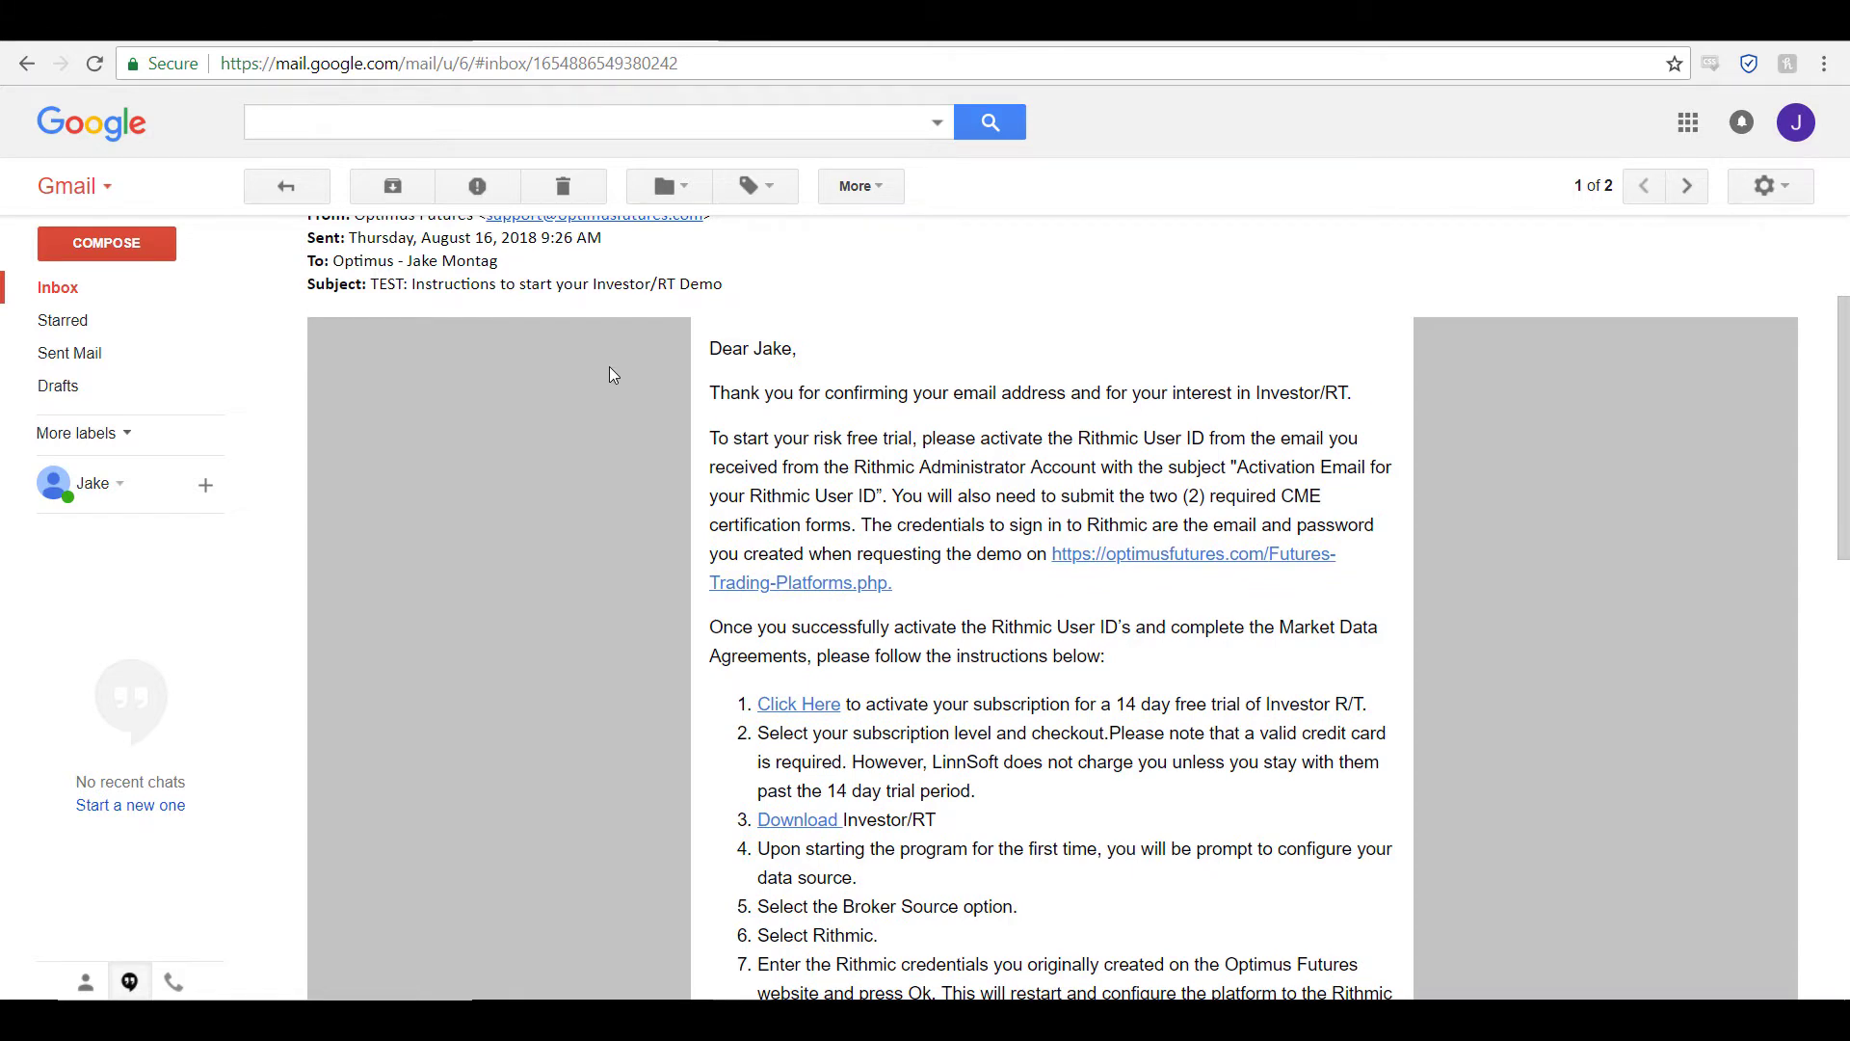
{"action": "scroll", "coordinate": [1136, 297], "scroll_direction": "down", "scroll_amount": 1}
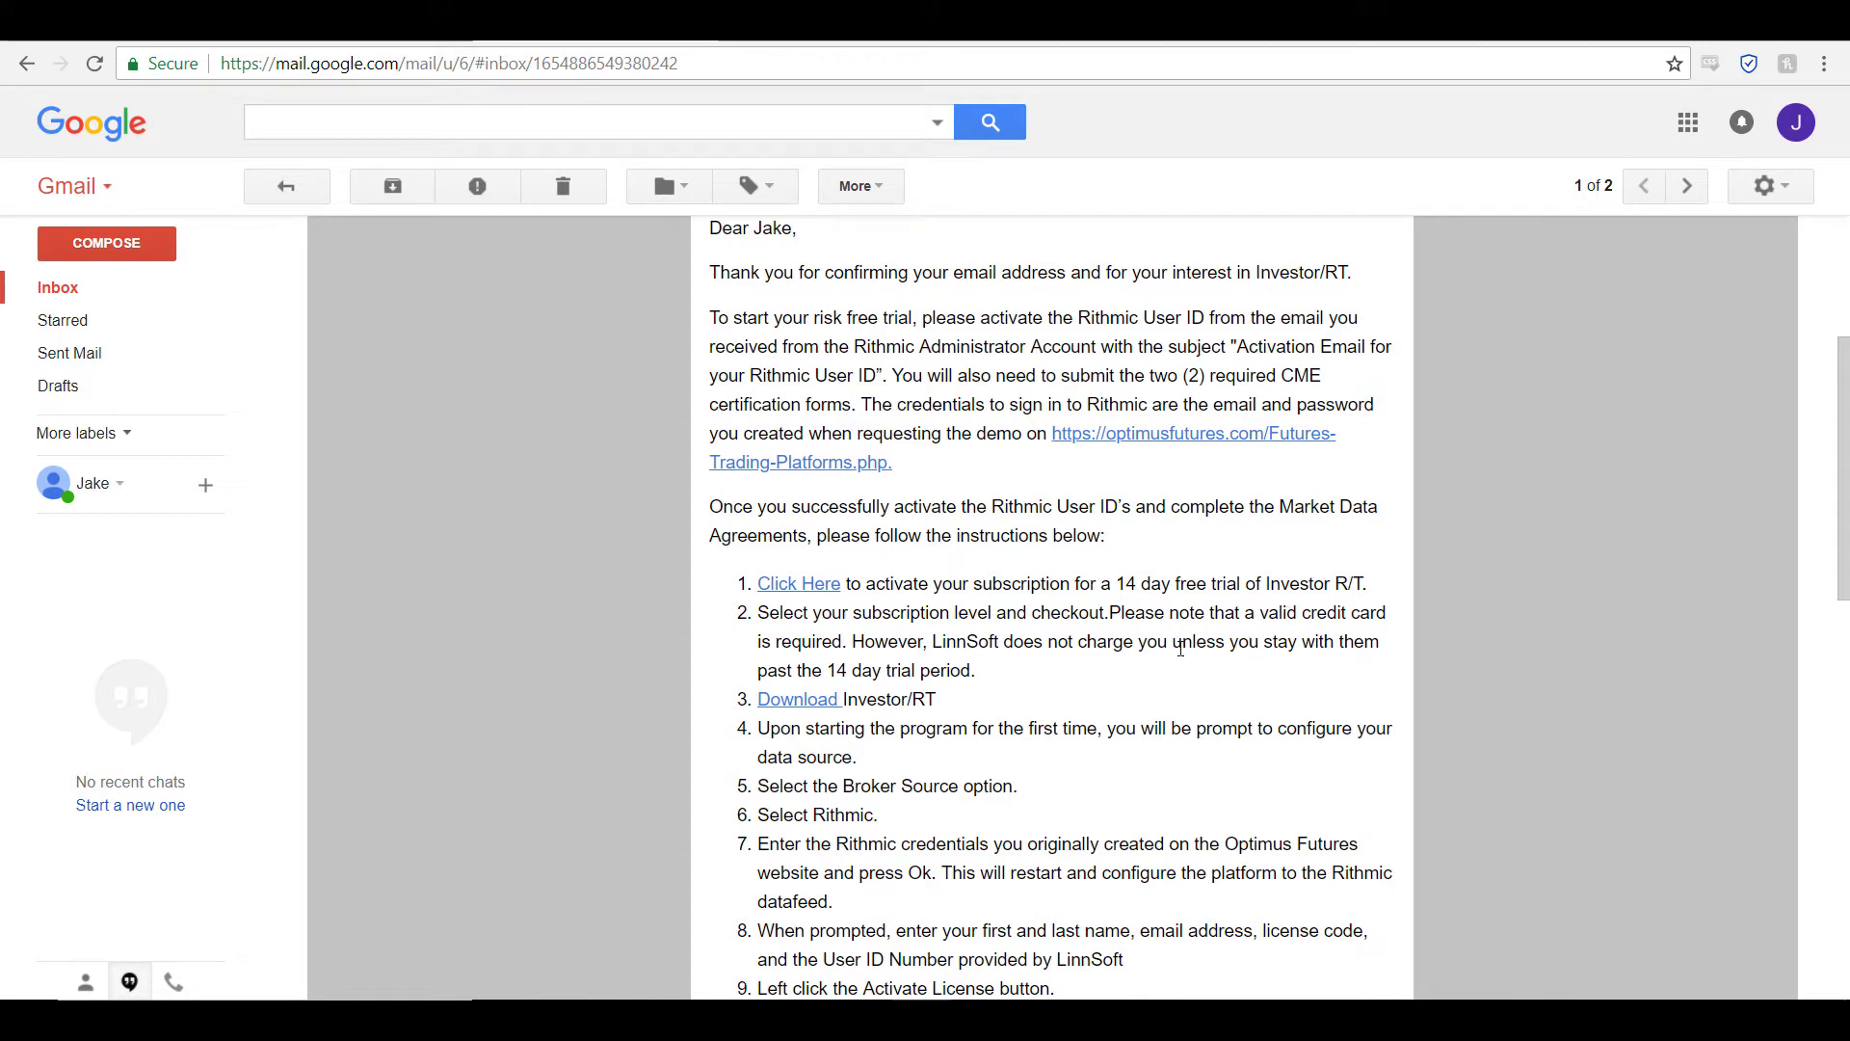
{"action": "left_click", "coordinate": [792, 597]}
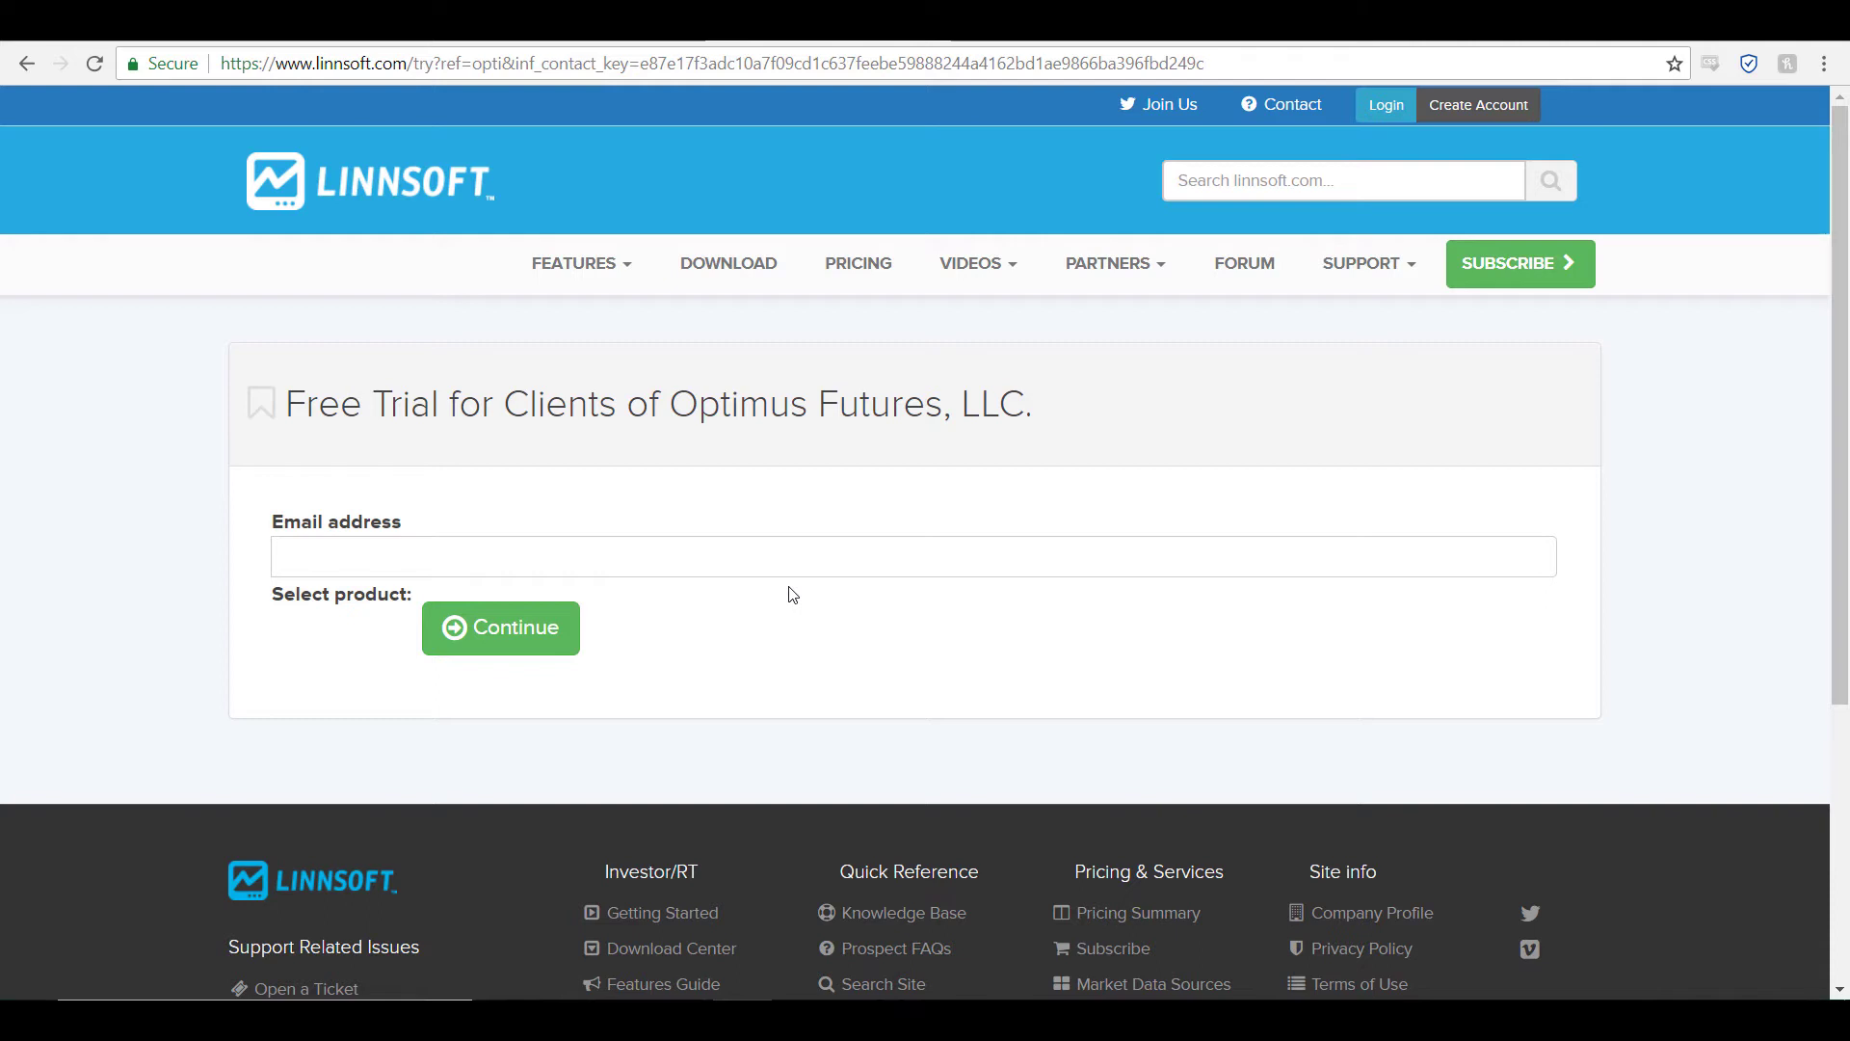
Step: Scroll down the linnsoft.com/try page to the Optimus Futures free trial form
{"action": "scroll", "coordinate": [993, 511], "scroll_direction": "down", "scroll_amount": 1}
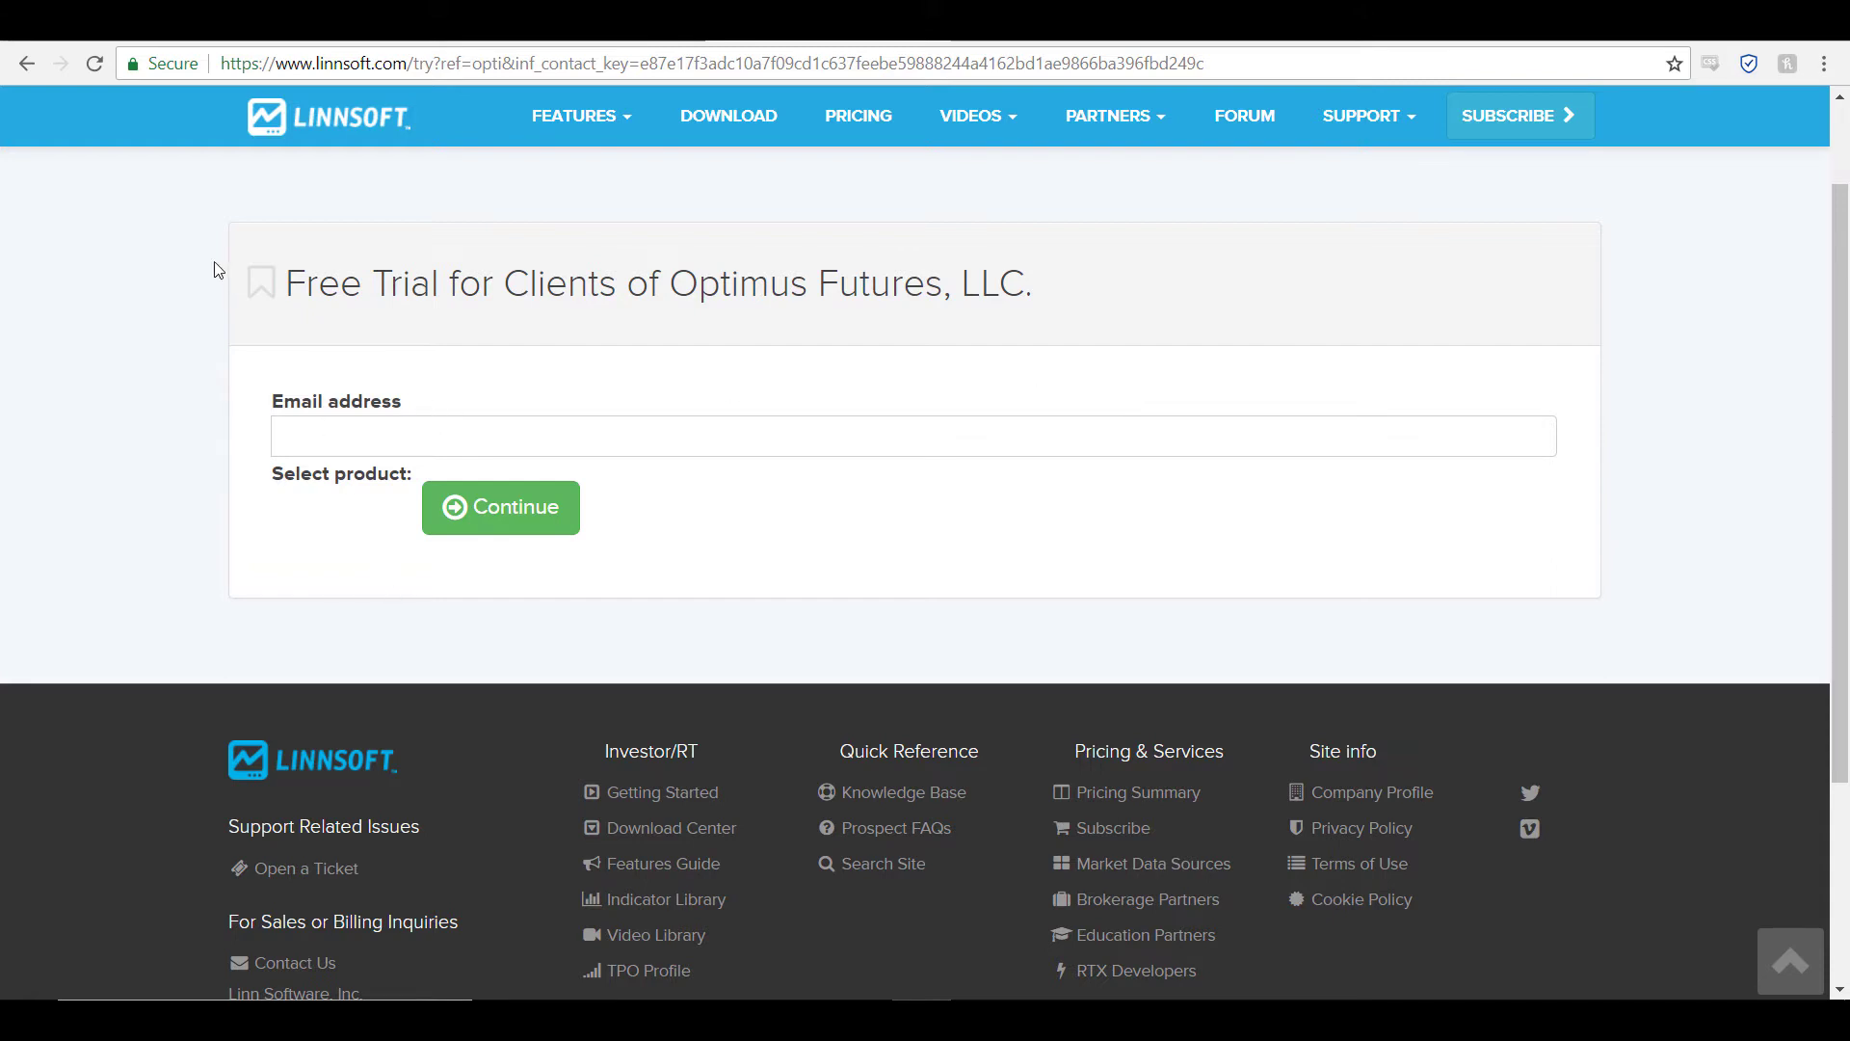
Step: Enter the trial email address and choose Investor/RT as the trial product
{"action": "left_click", "coordinate": [322, 425]}
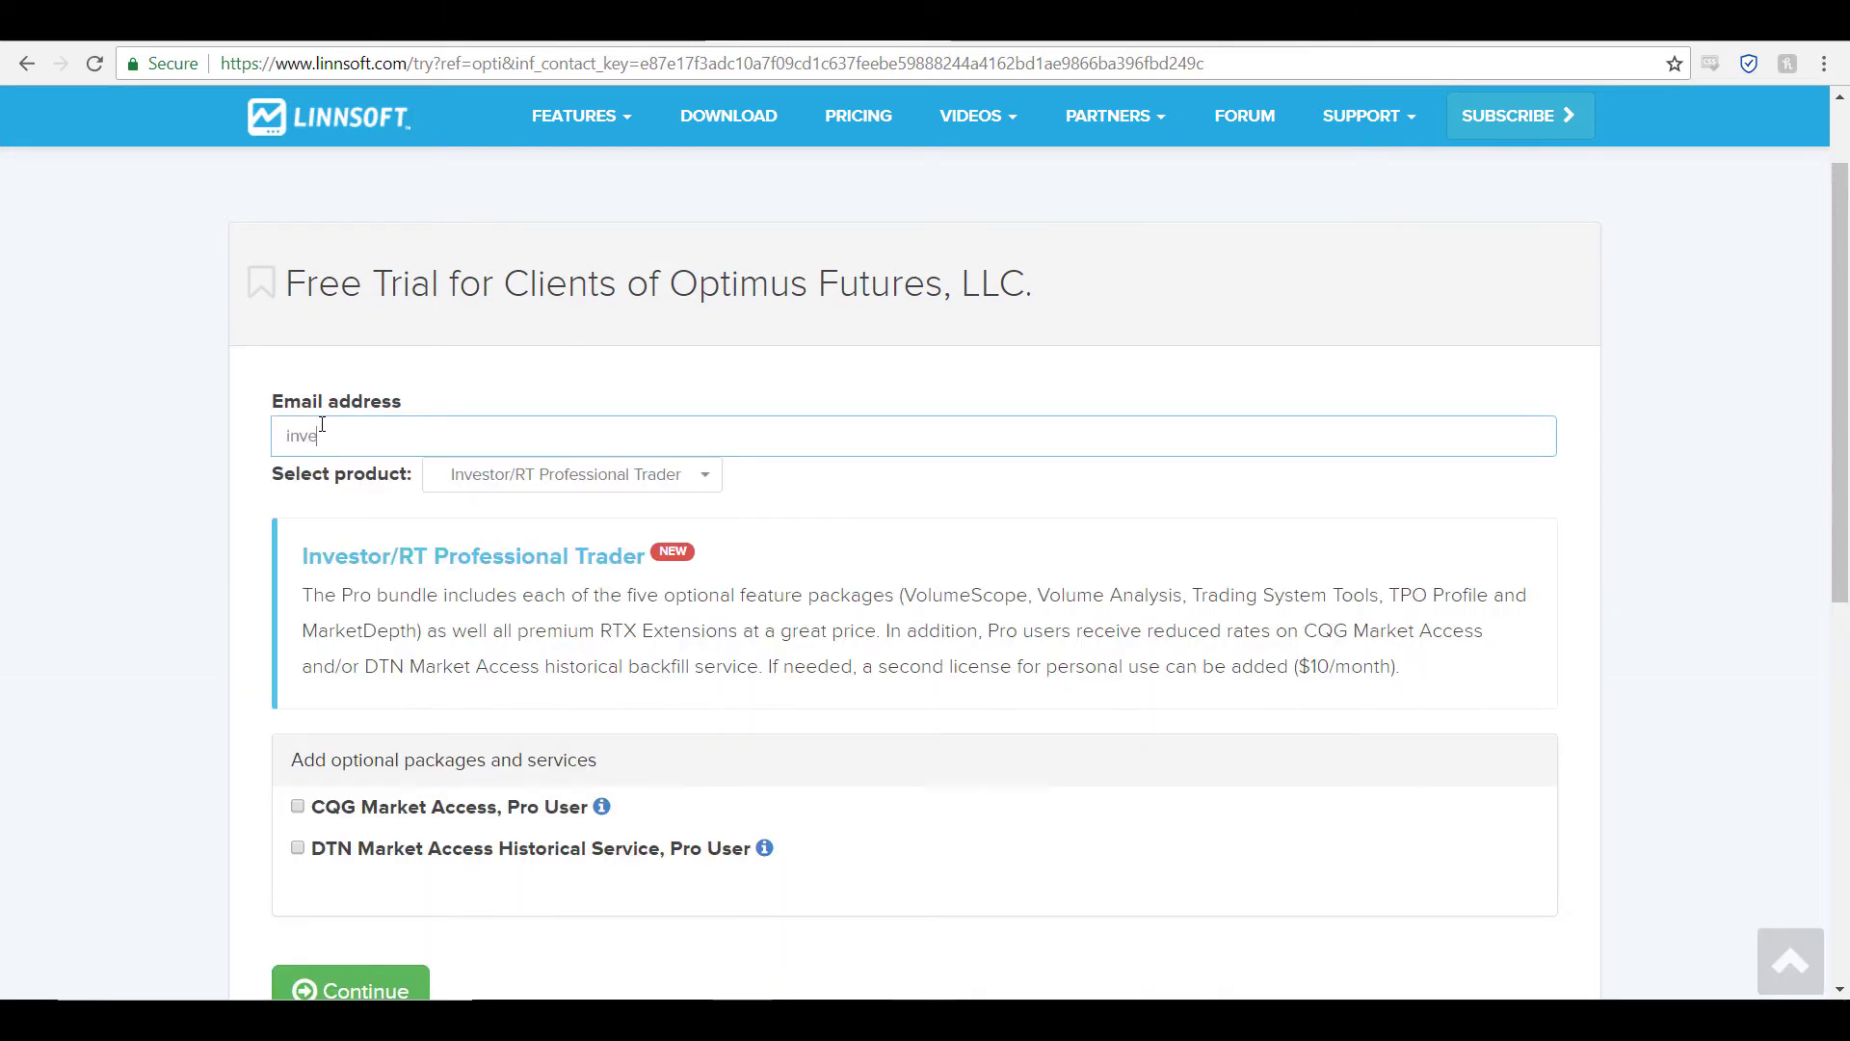
{"action": "left_click", "coordinate": [497, 478]}
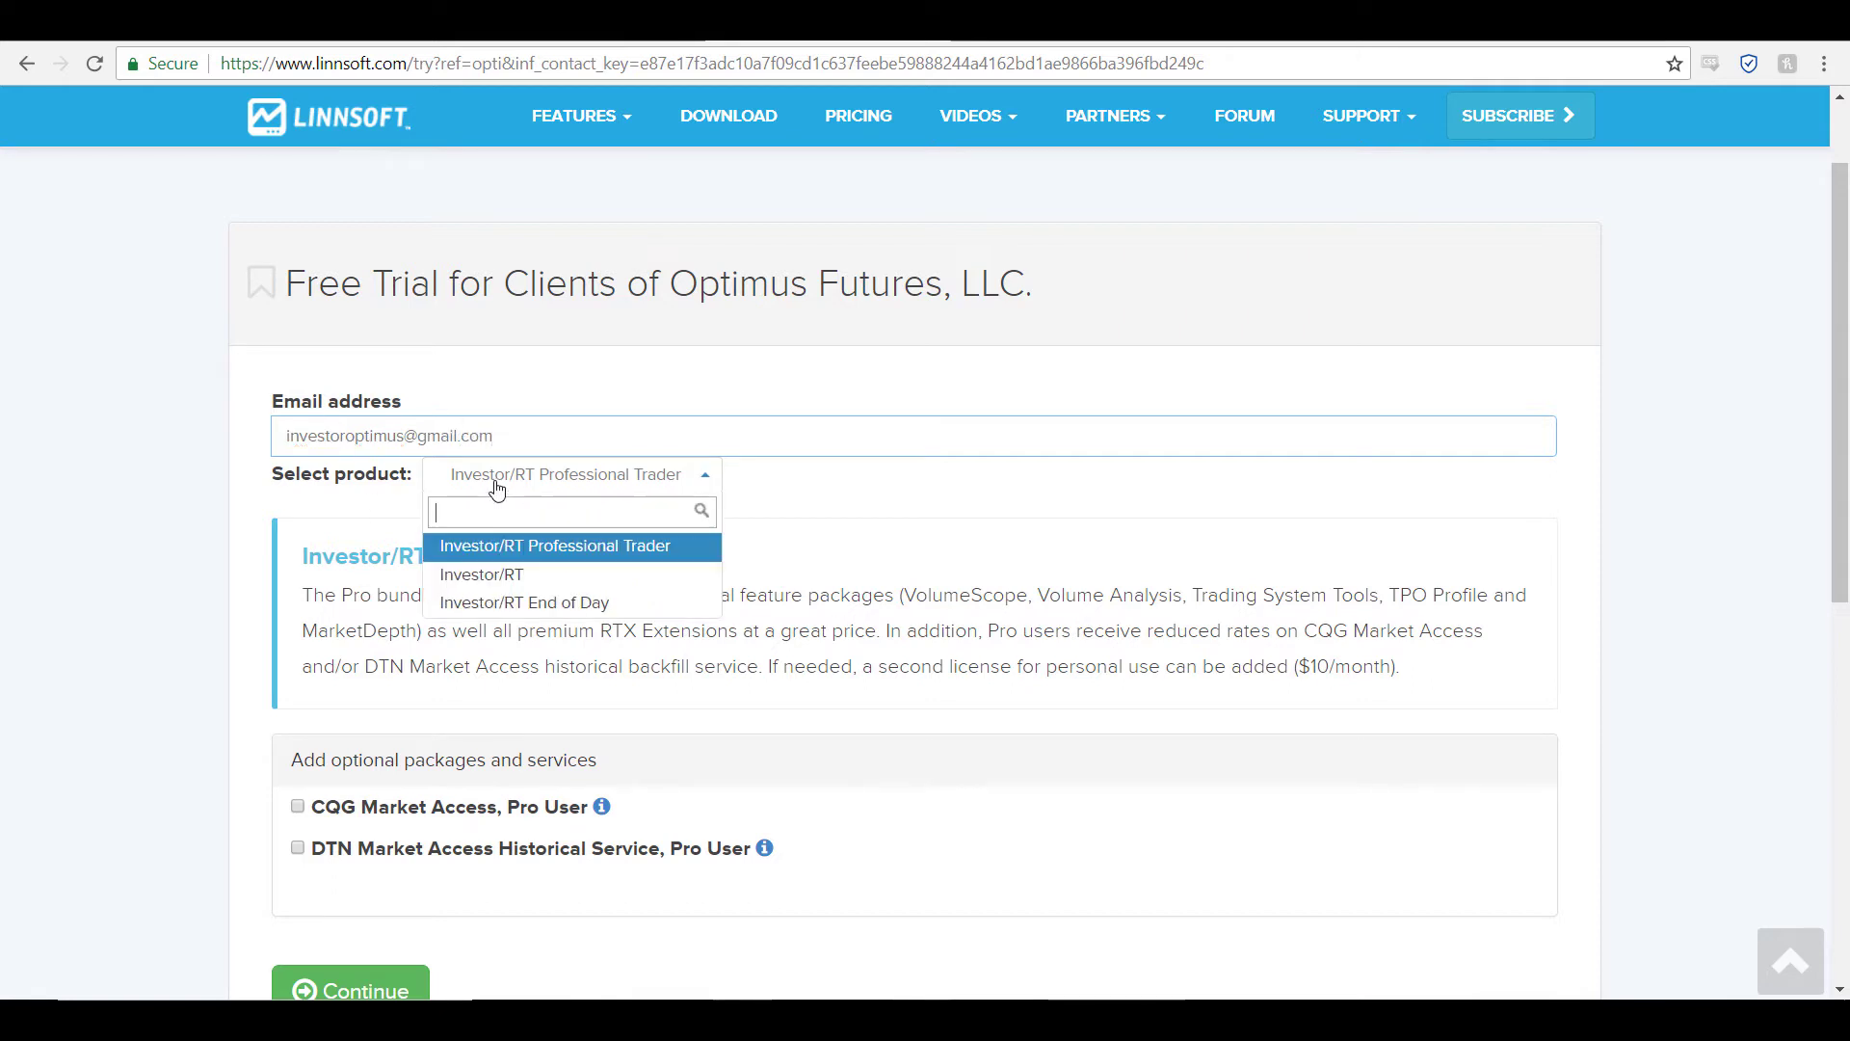
{"action": "left_click", "coordinate": [508, 581]}
{"action": "scroll", "coordinate": [516, 533], "scroll_direction": "down", "scroll_amount": 1}
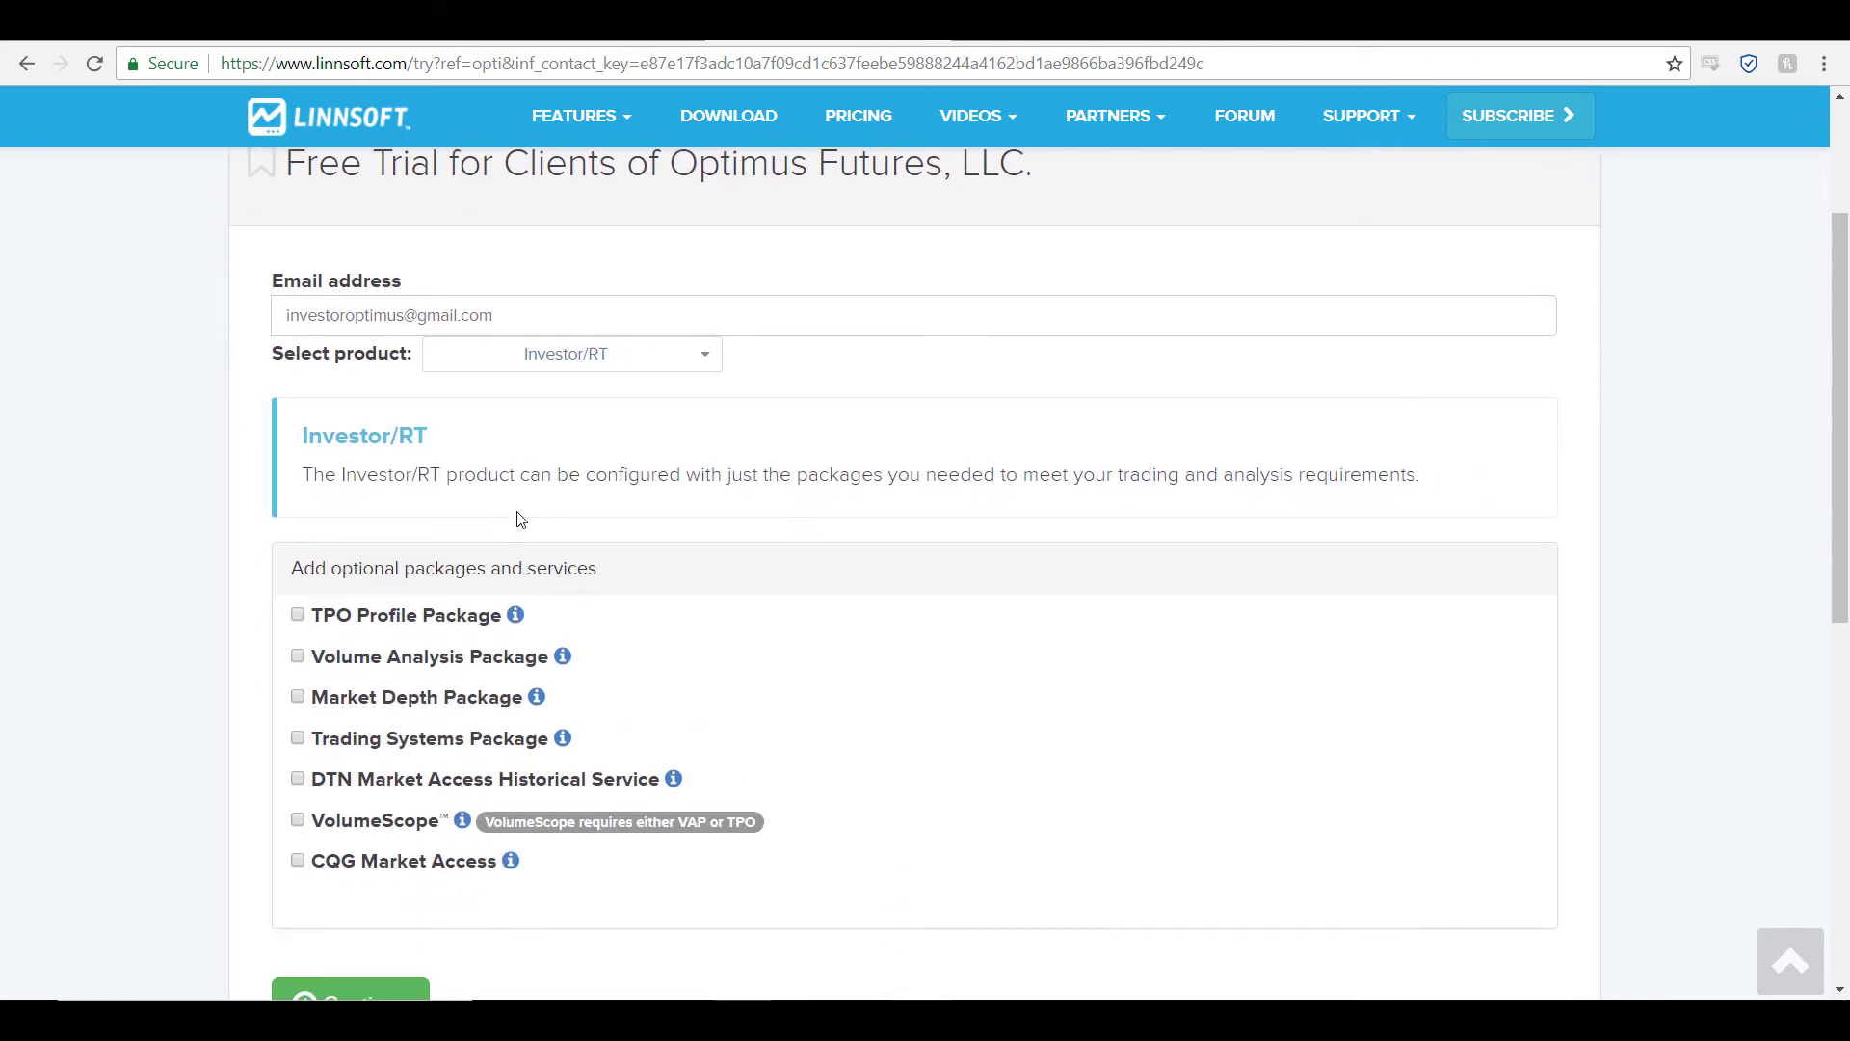
{"action": "scroll", "coordinate": [495, 443], "scroll_direction": "down", "scroll_amount": 2}
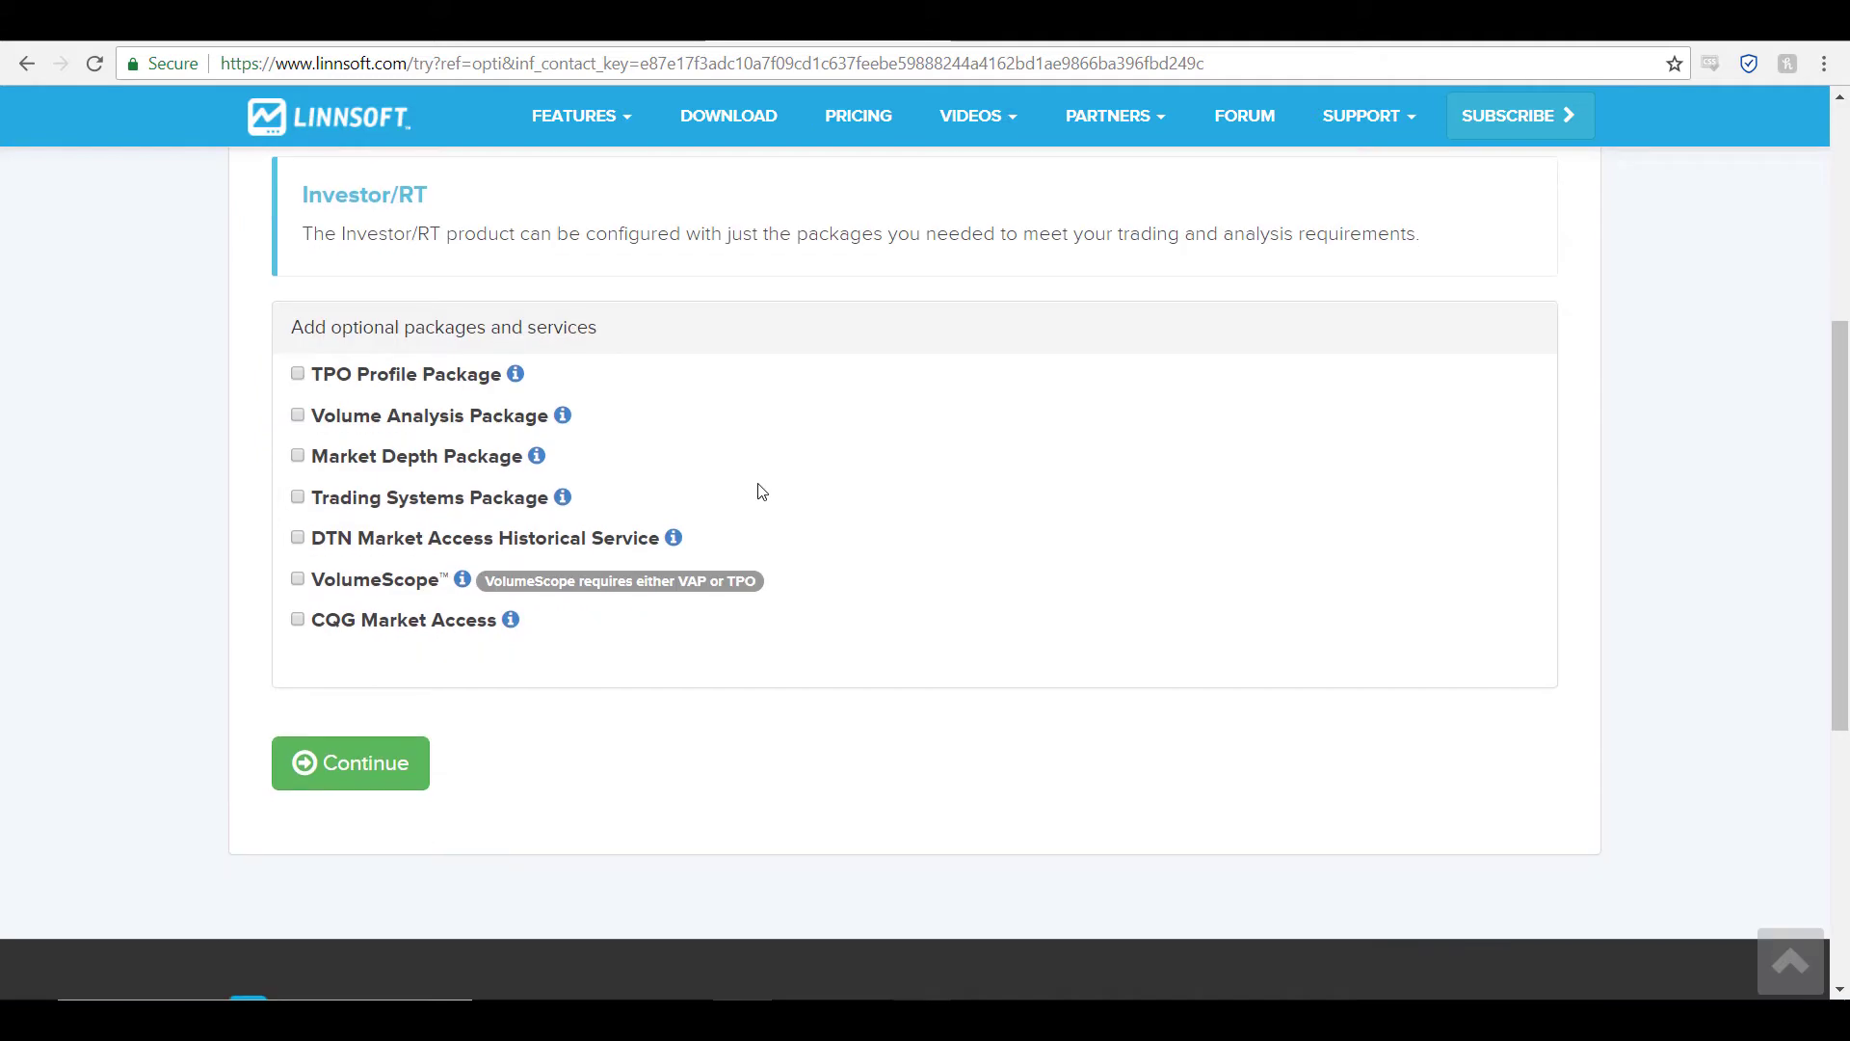
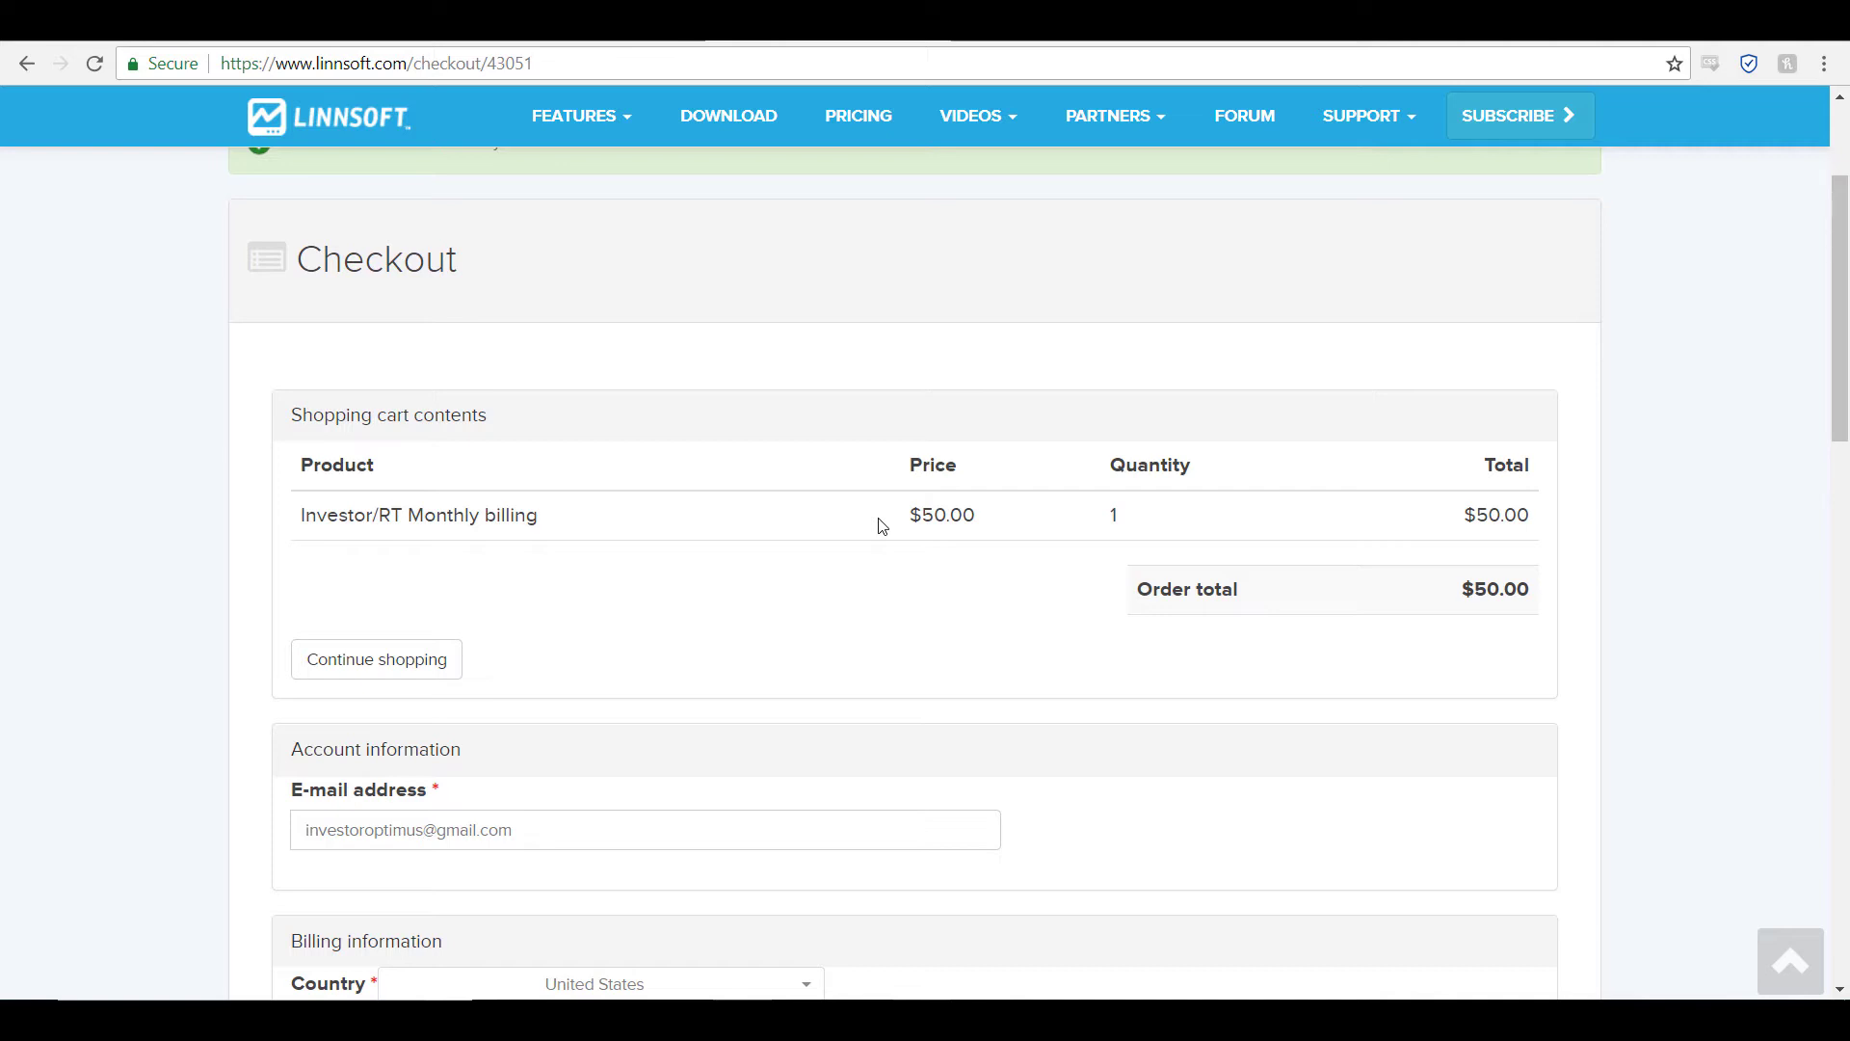
Step: Autofill the billing phone number, choose Florida as the state, and continue to order review
{"action": "scroll", "coordinate": [1106, 688], "scroll_direction": "down", "scroll_amount": 1}
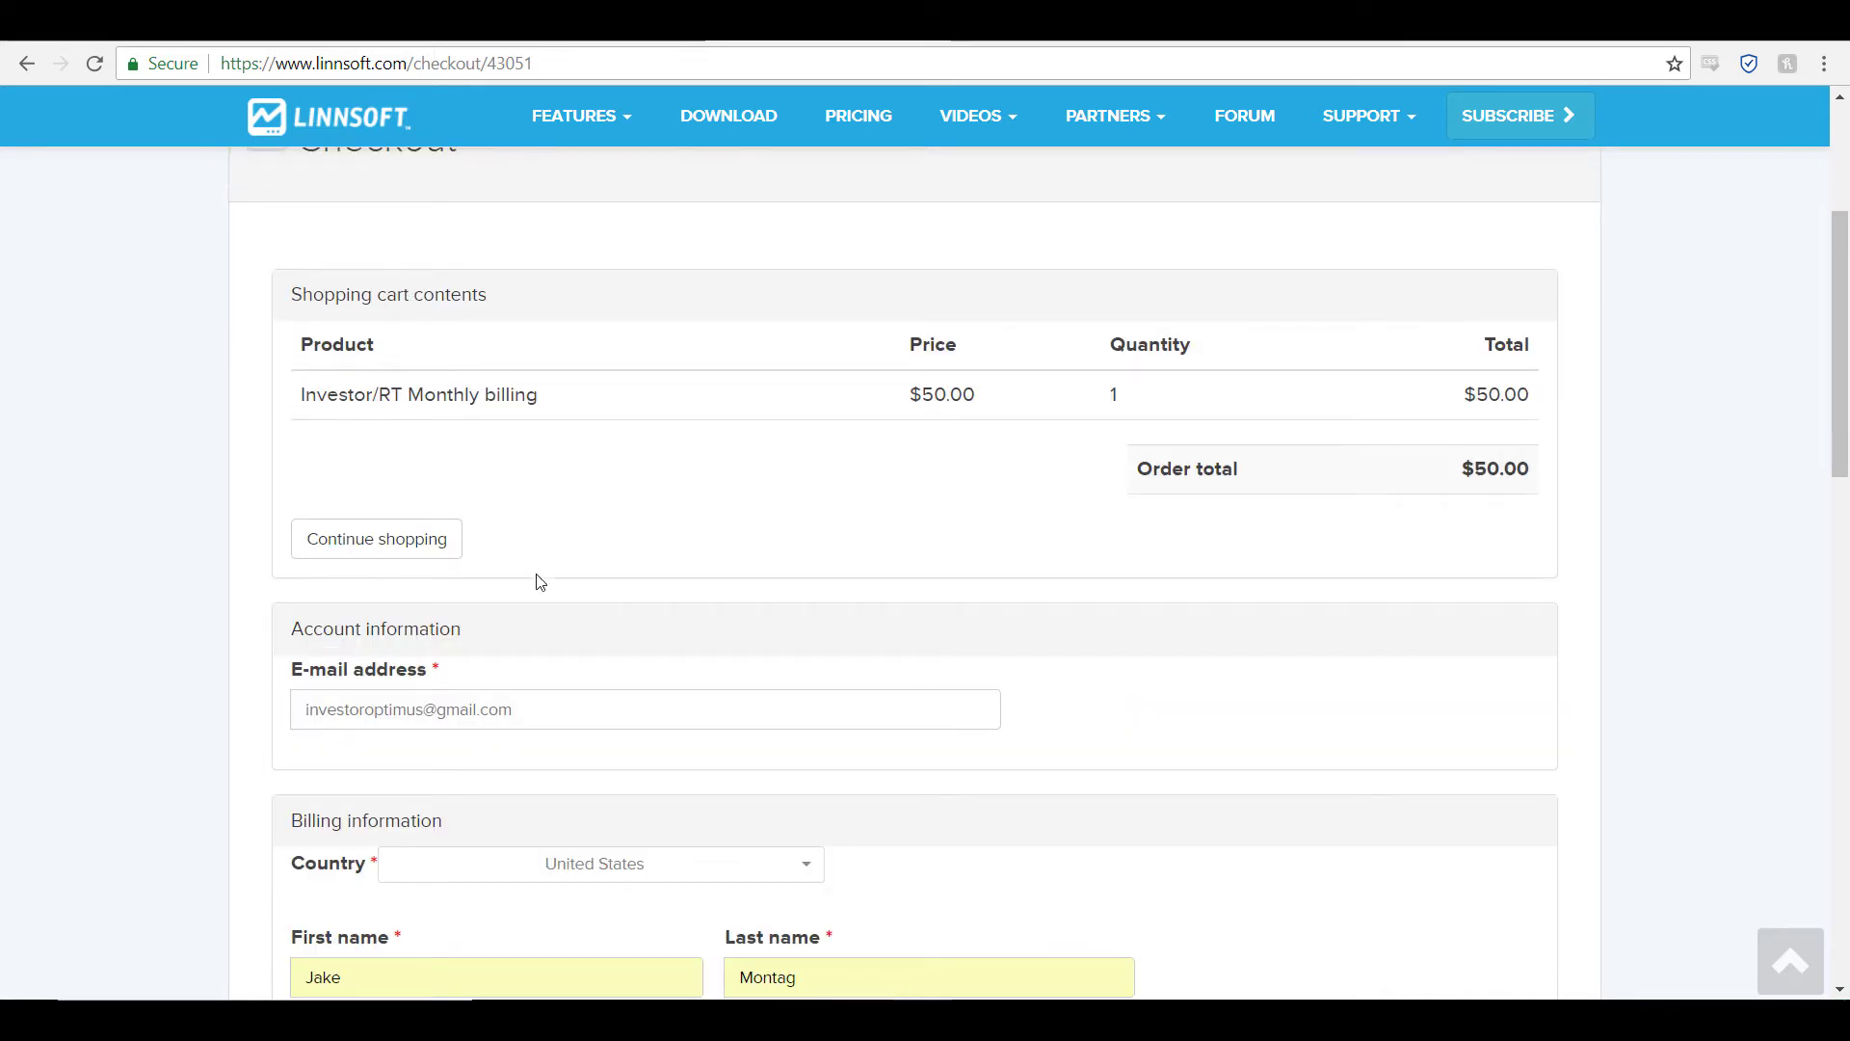
{"action": "scroll", "coordinate": [536, 583], "scroll_direction": "down", "scroll_amount": 1}
{"action": "scroll", "coordinate": [591, 640], "scroll_direction": "down", "scroll_amount": 3}
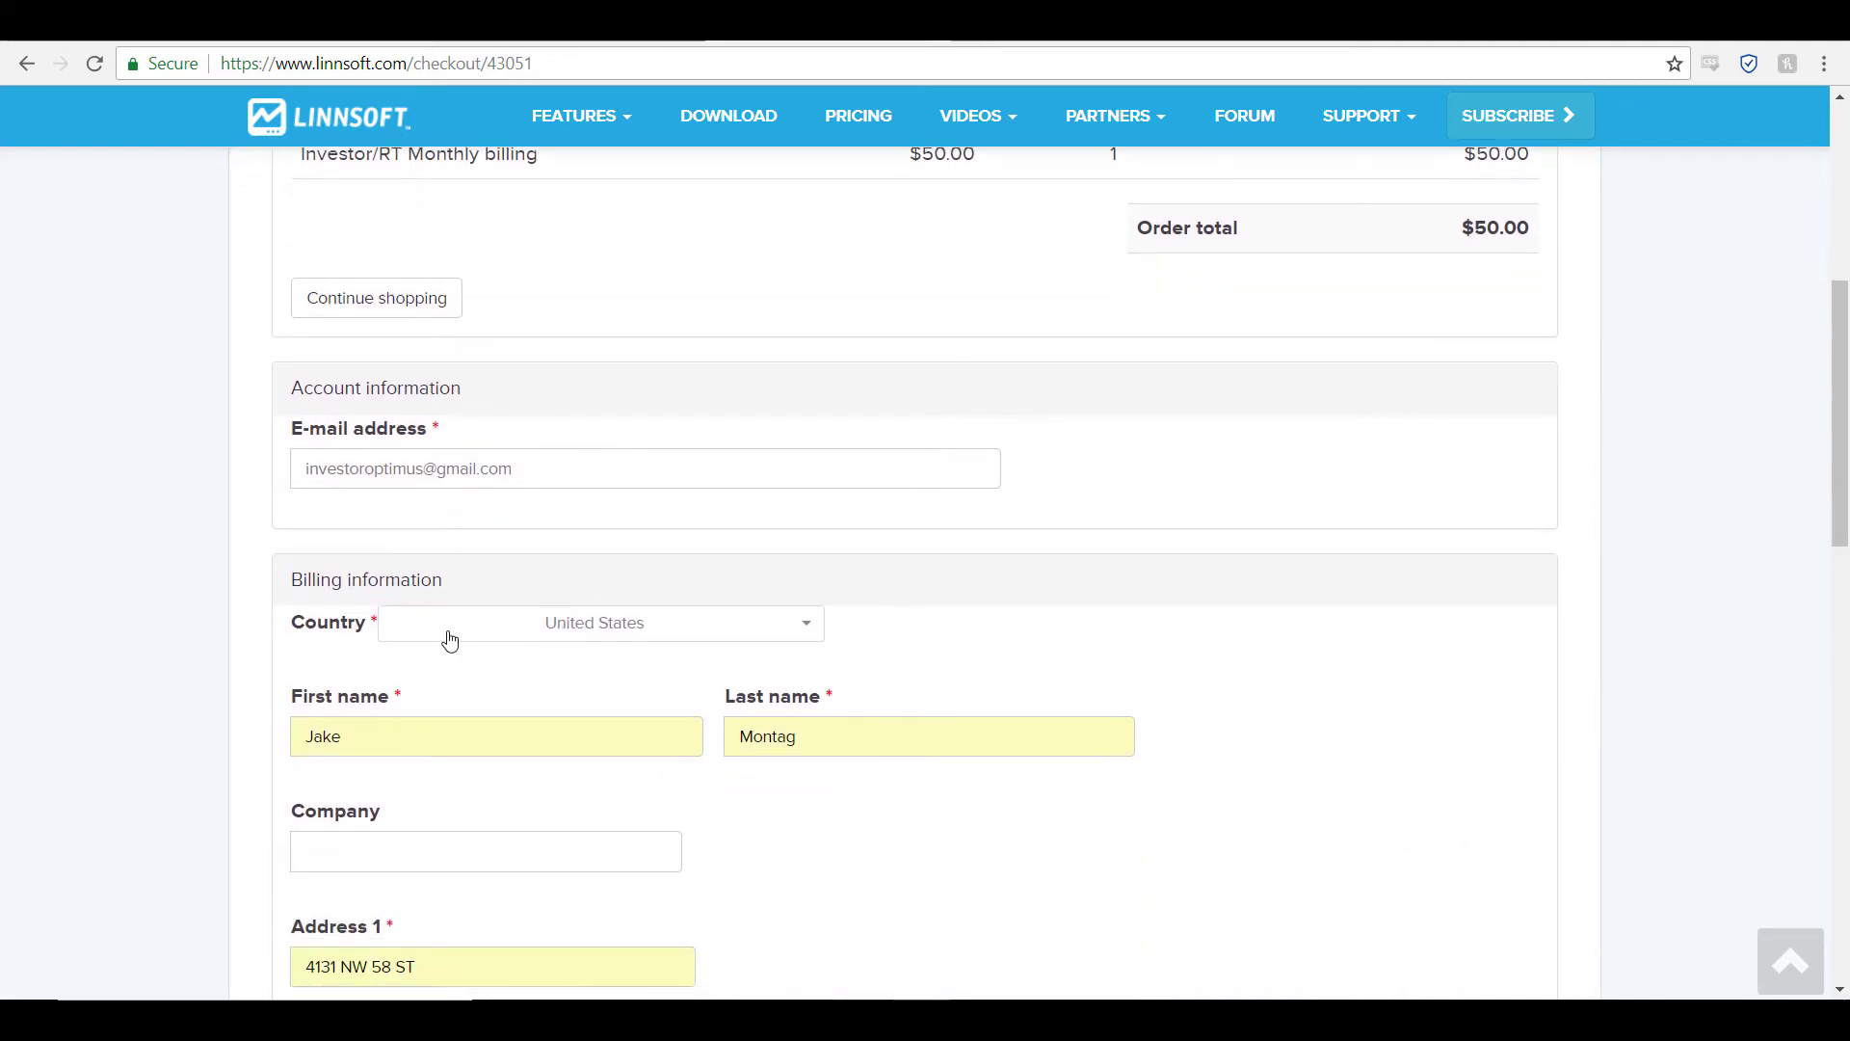
{"action": "scroll", "coordinate": [559, 622], "scroll_direction": "down", "scroll_amount": 4}
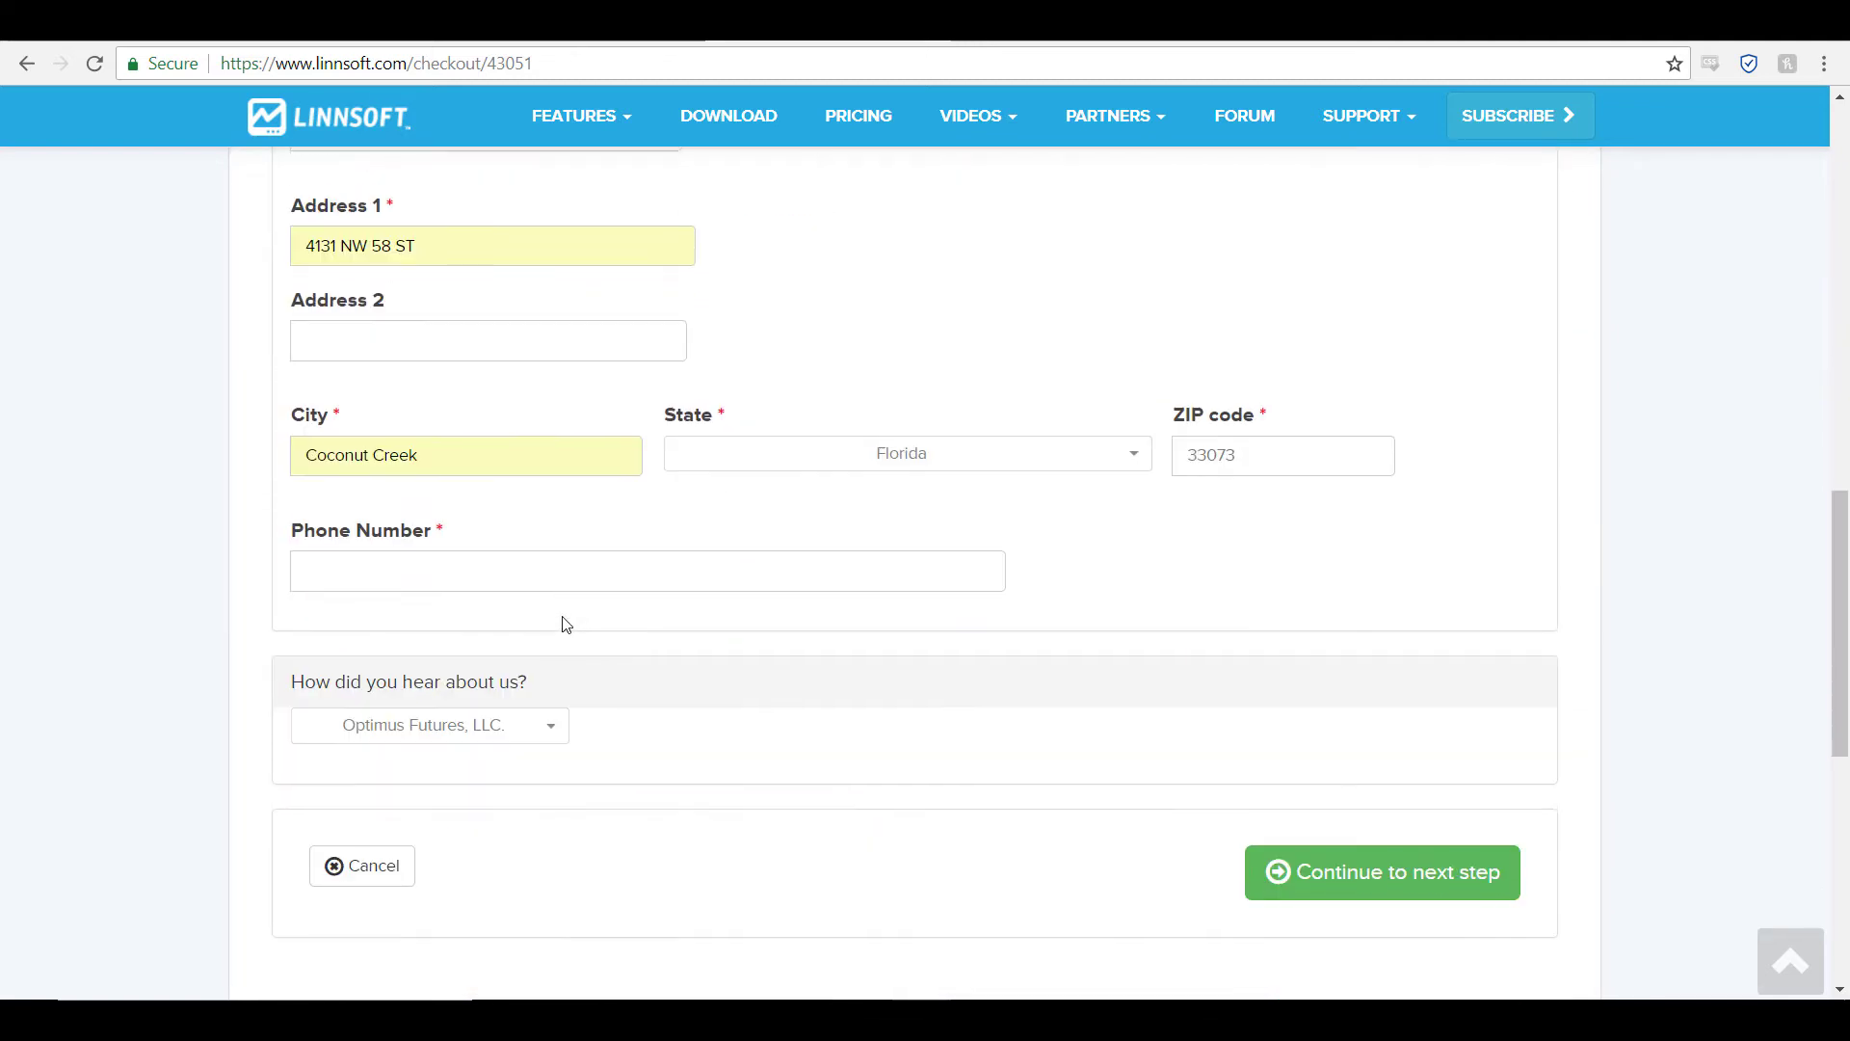
{"action": "left_click", "coordinate": [517, 583]}
{"action": "left_click", "coordinate": [425, 602]}
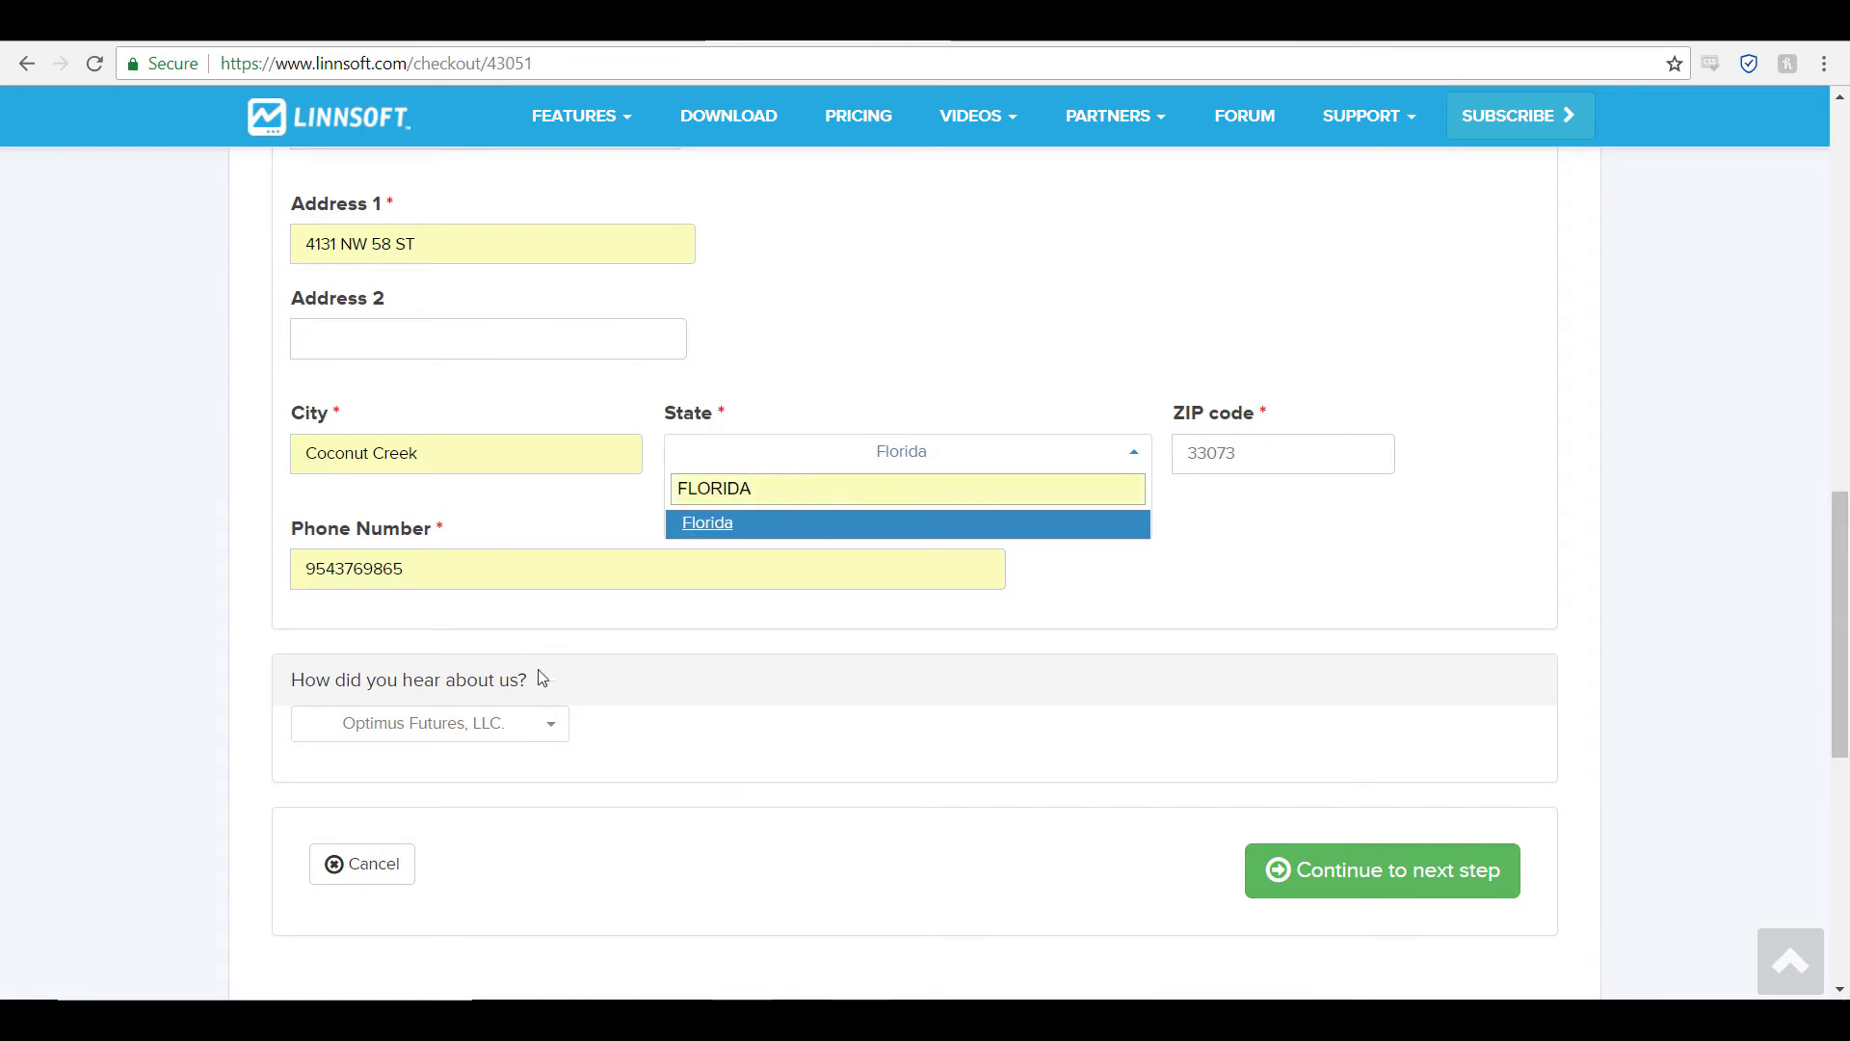
{"action": "left_click", "coordinate": [1433, 883]}
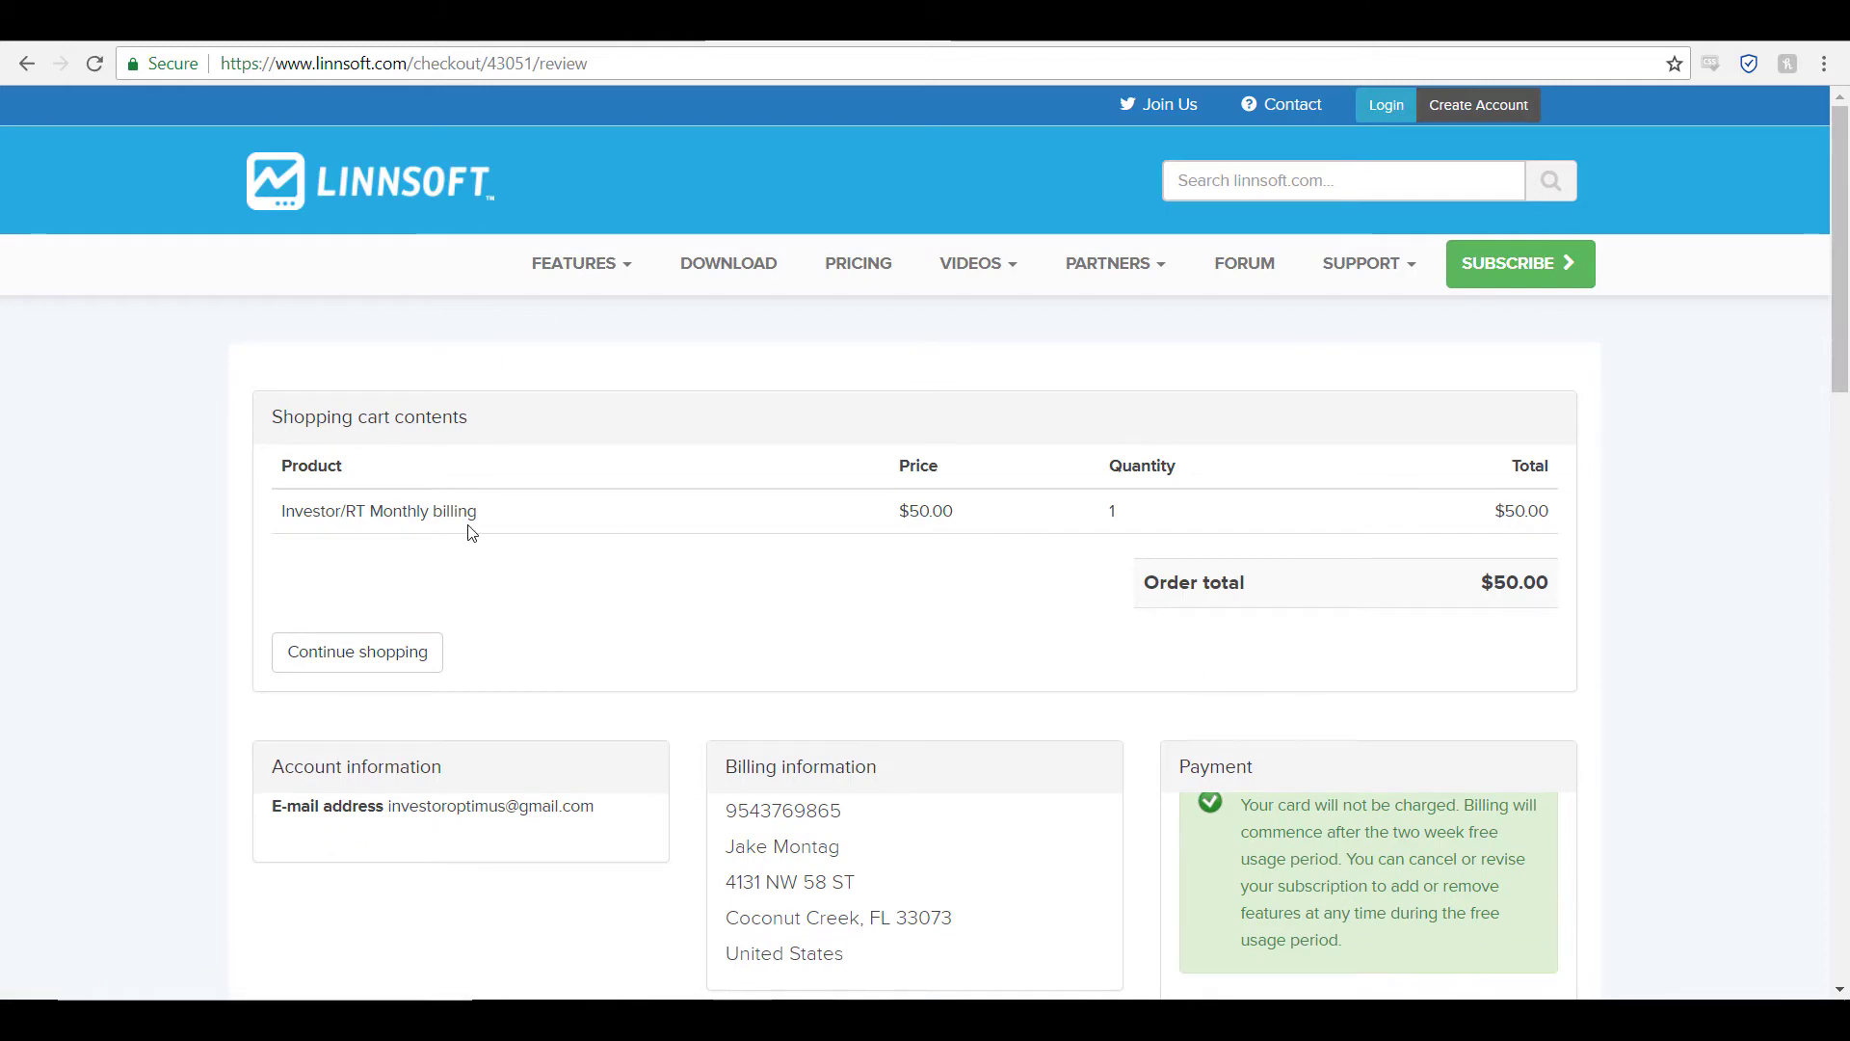
Step: Read through the order review page down to the License Terms box
{"action": "scroll", "coordinate": [453, 532], "scroll_direction": "down", "scroll_amount": 3}
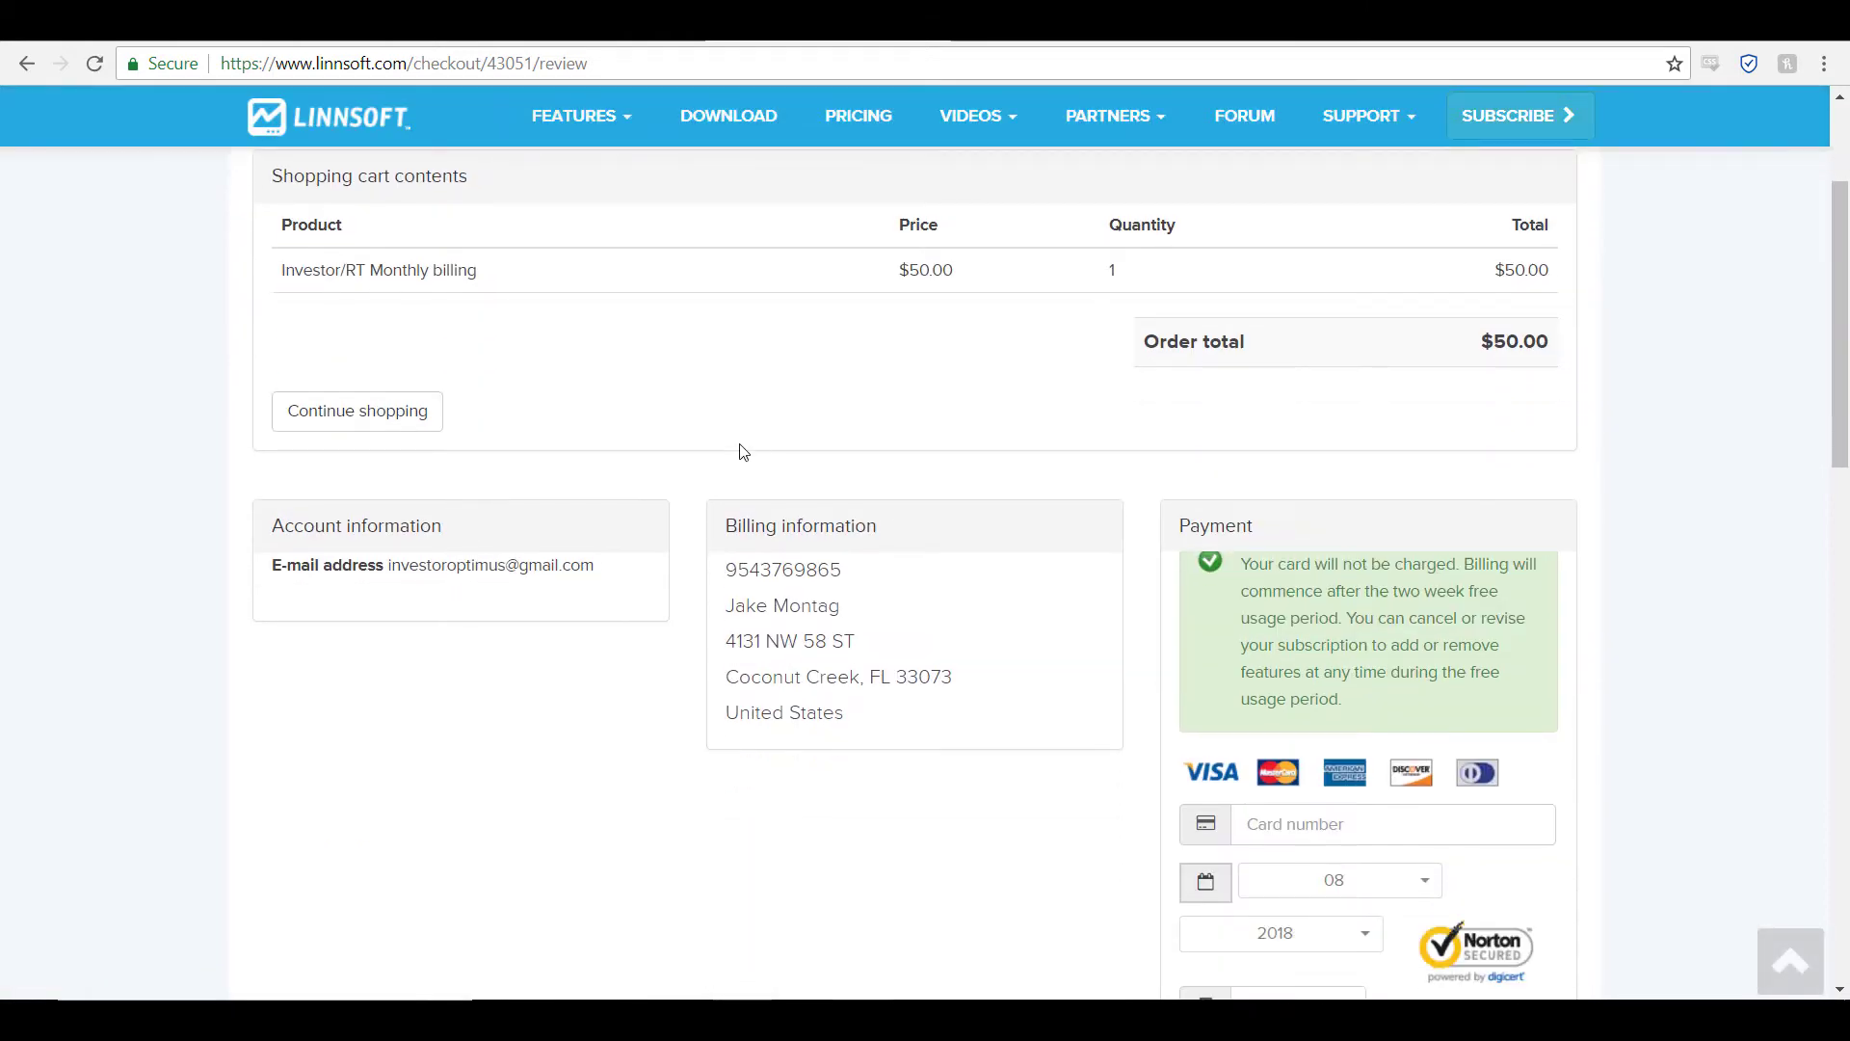
{"action": "scroll", "coordinate": [674, 424], "scroll_direction": "down", "scroll_amount": 1}
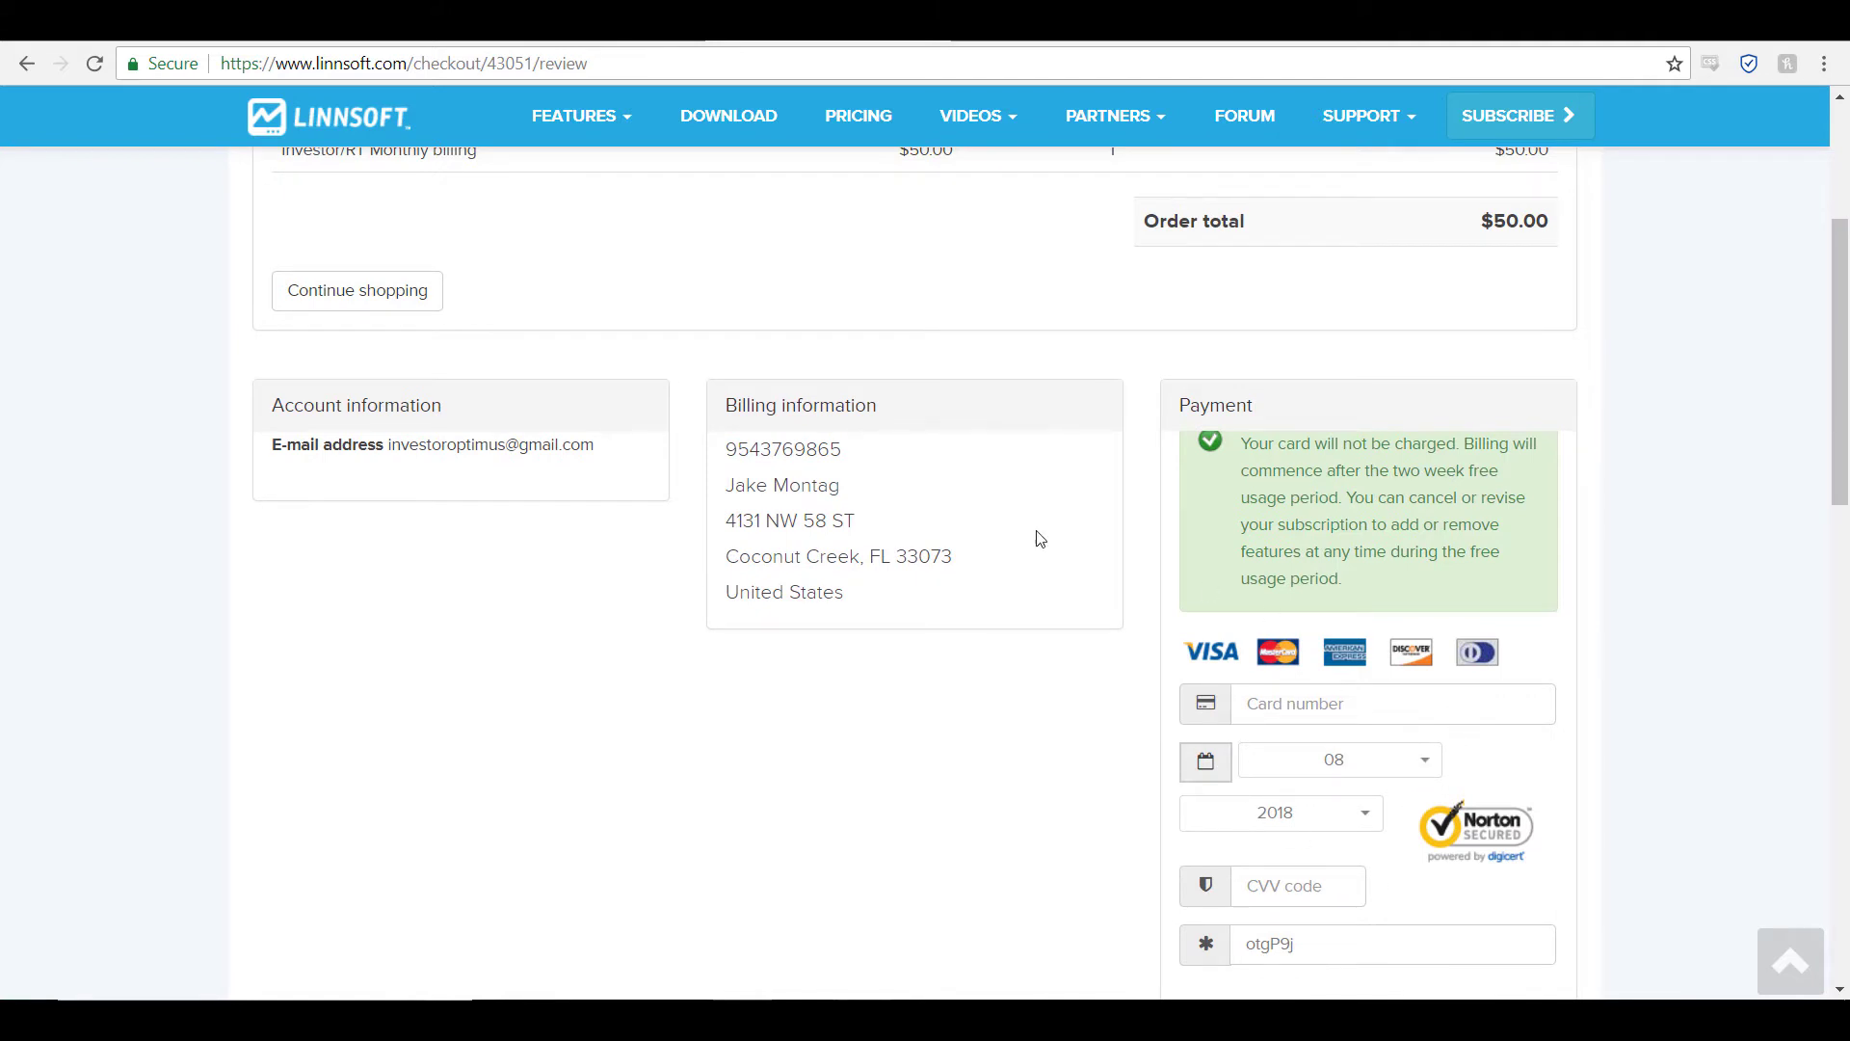
{"action": "scroll", "coordinate": [636, 376], "scroll_direction": "down", "scroll_amount": 2}
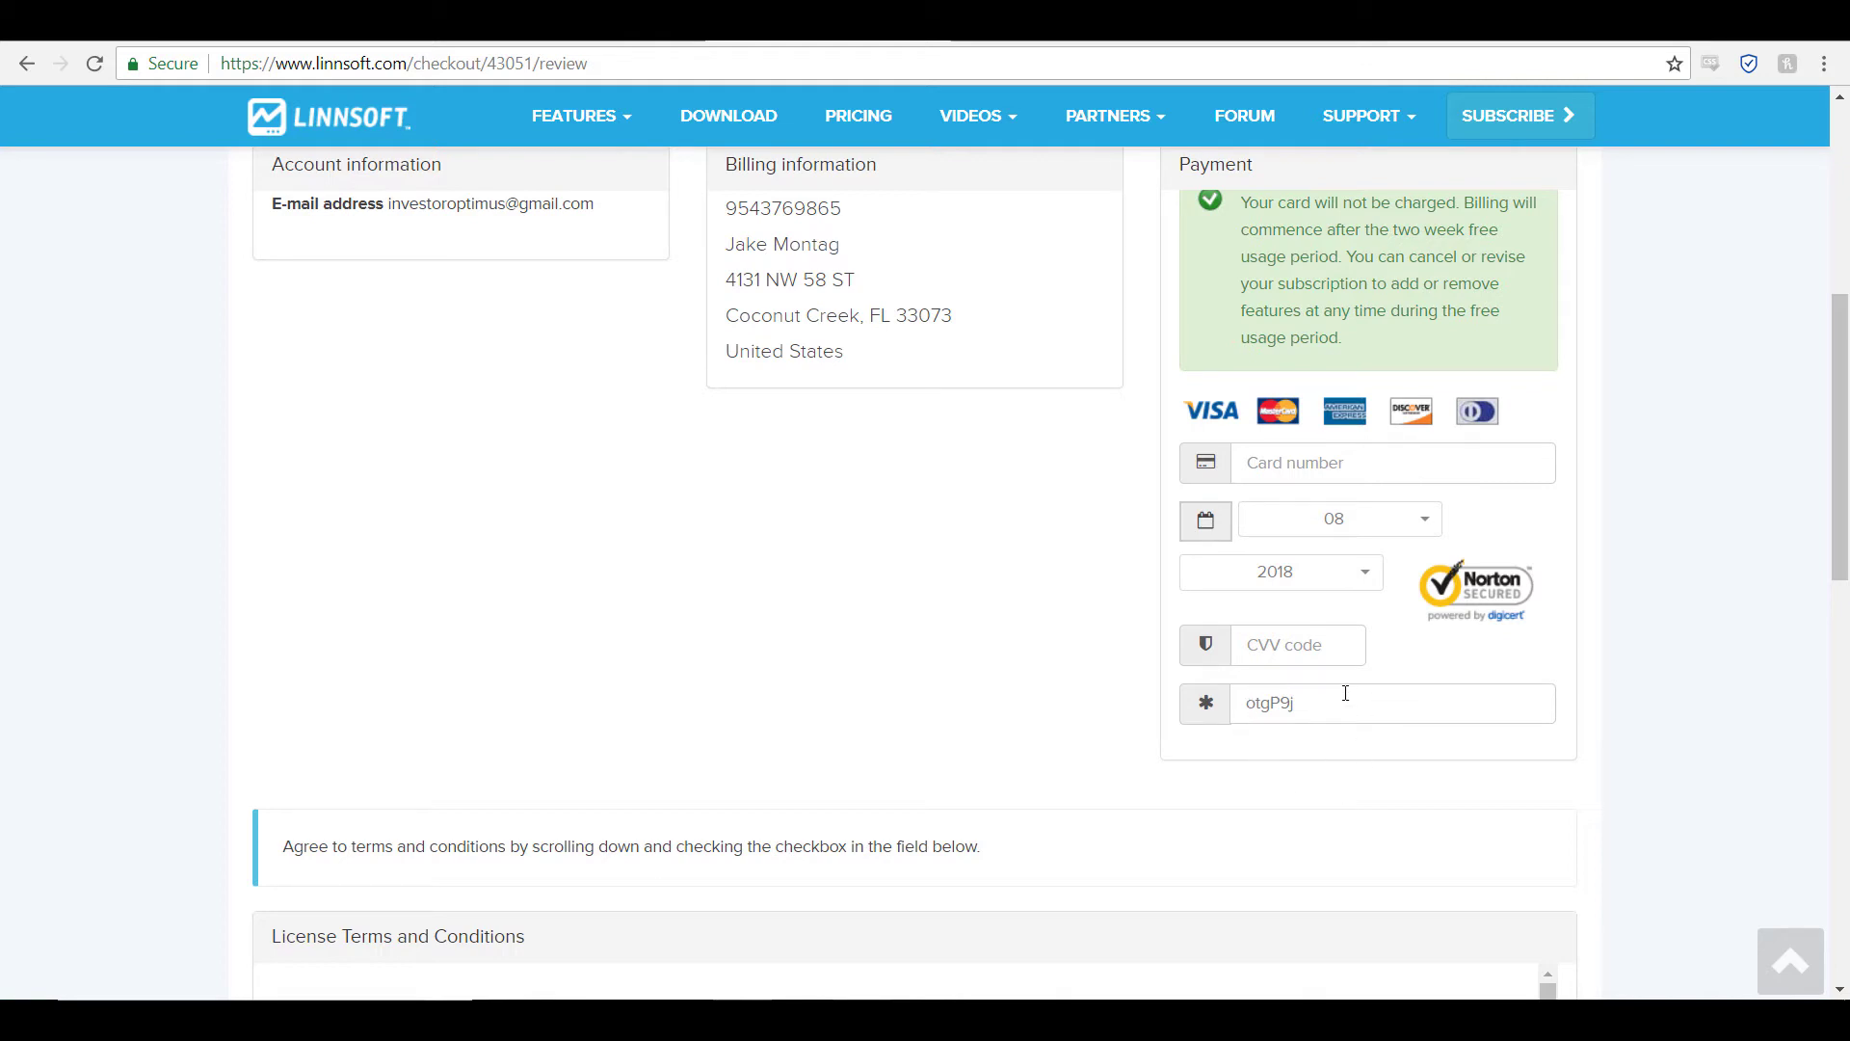
{"action": "scroll", "coordinate": [987, 569], "scroll_direction": "down", "scroll_amount": 3}
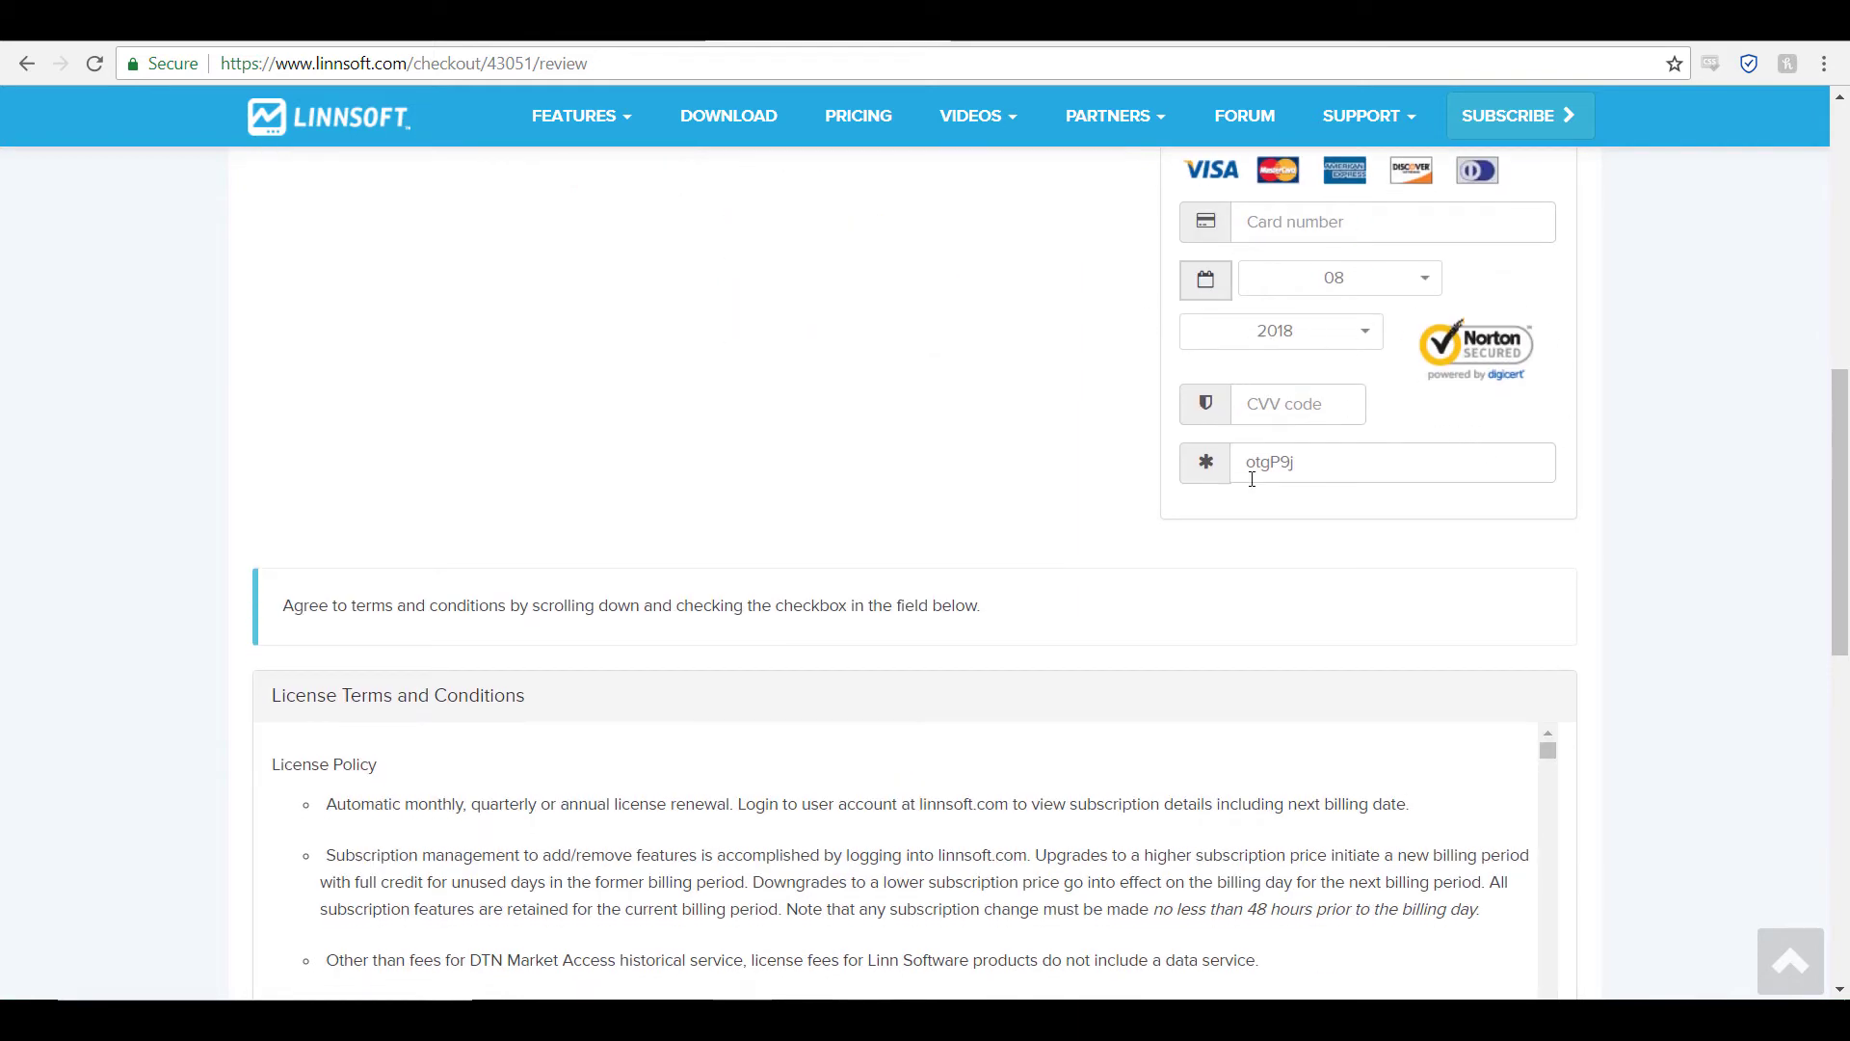
{"action": "scroll", "coordinate": [1294, 372], "scroll_direction": "down", "scroll_amount": 5}
{"action": "scroll", "coordinate": [1299, 383], "scroll_direction": "down", "scroll_amount": 4}
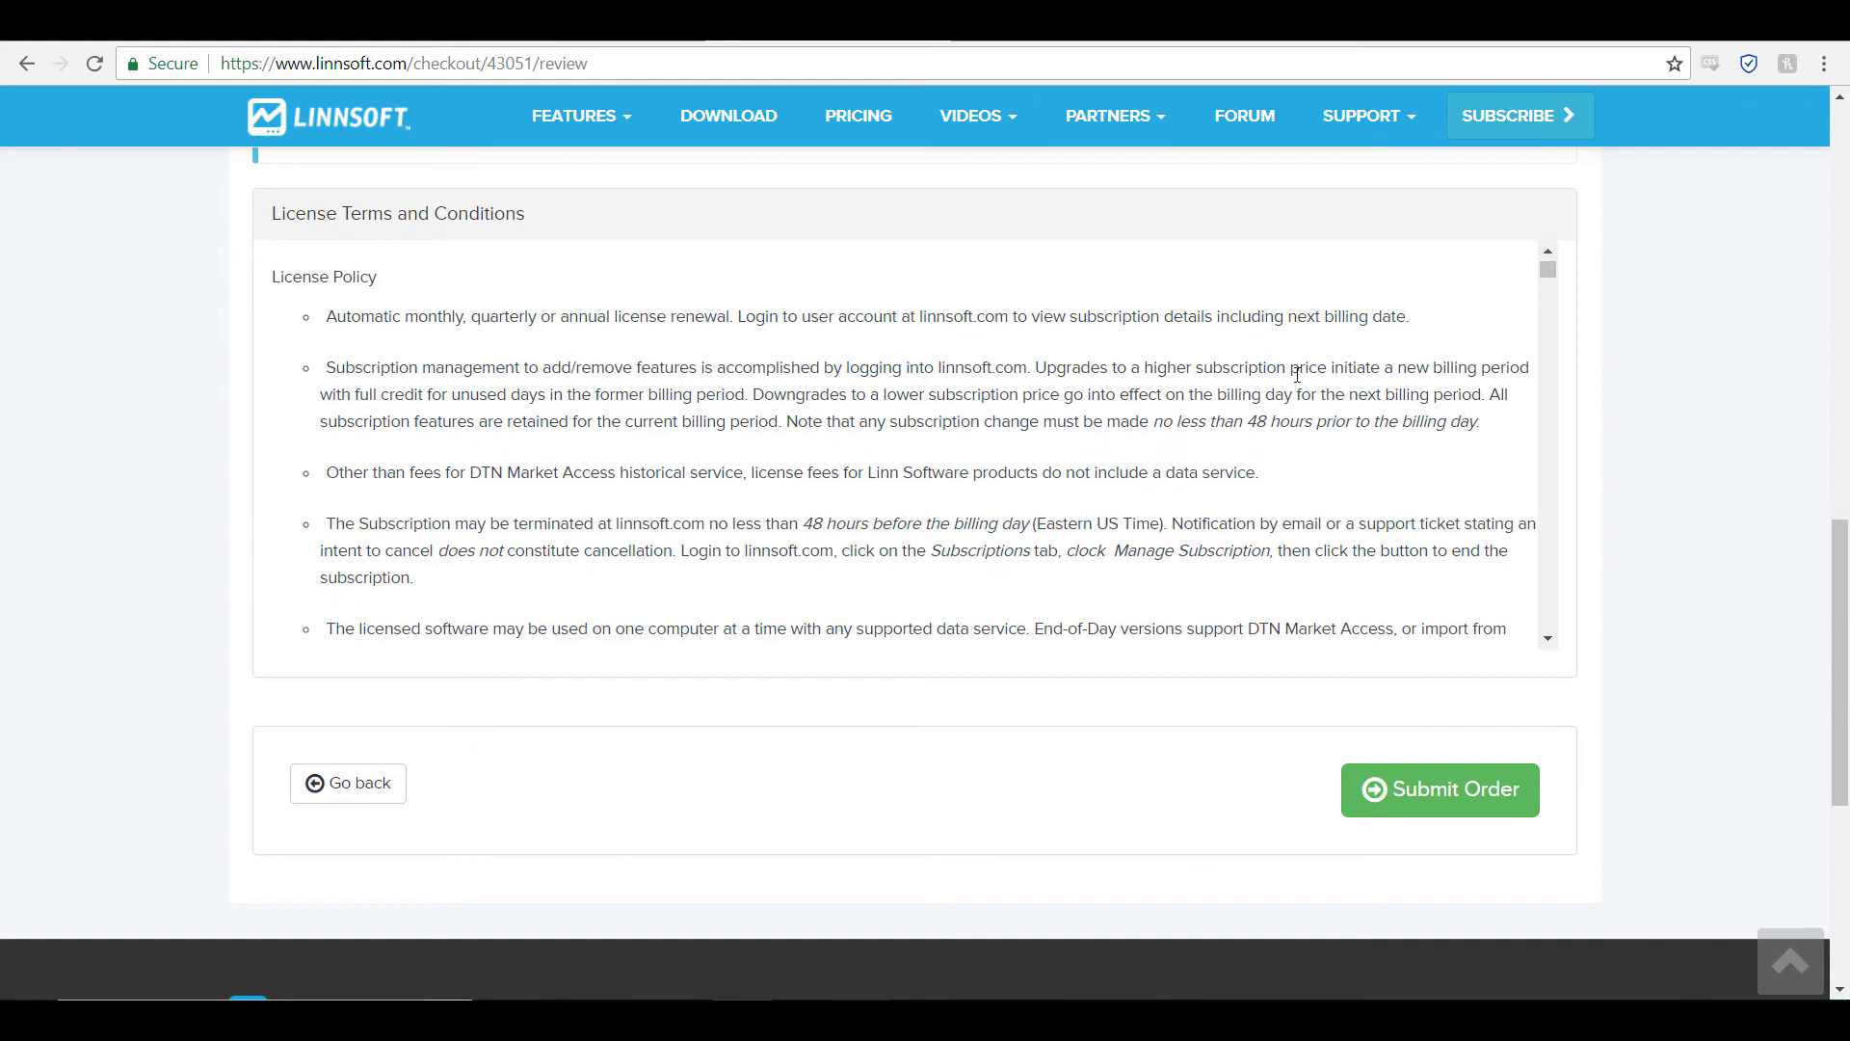
{"action": "scroll", "coordinate": [1299, 384], "scroll_direction": "down", "scroll_amount": 8}
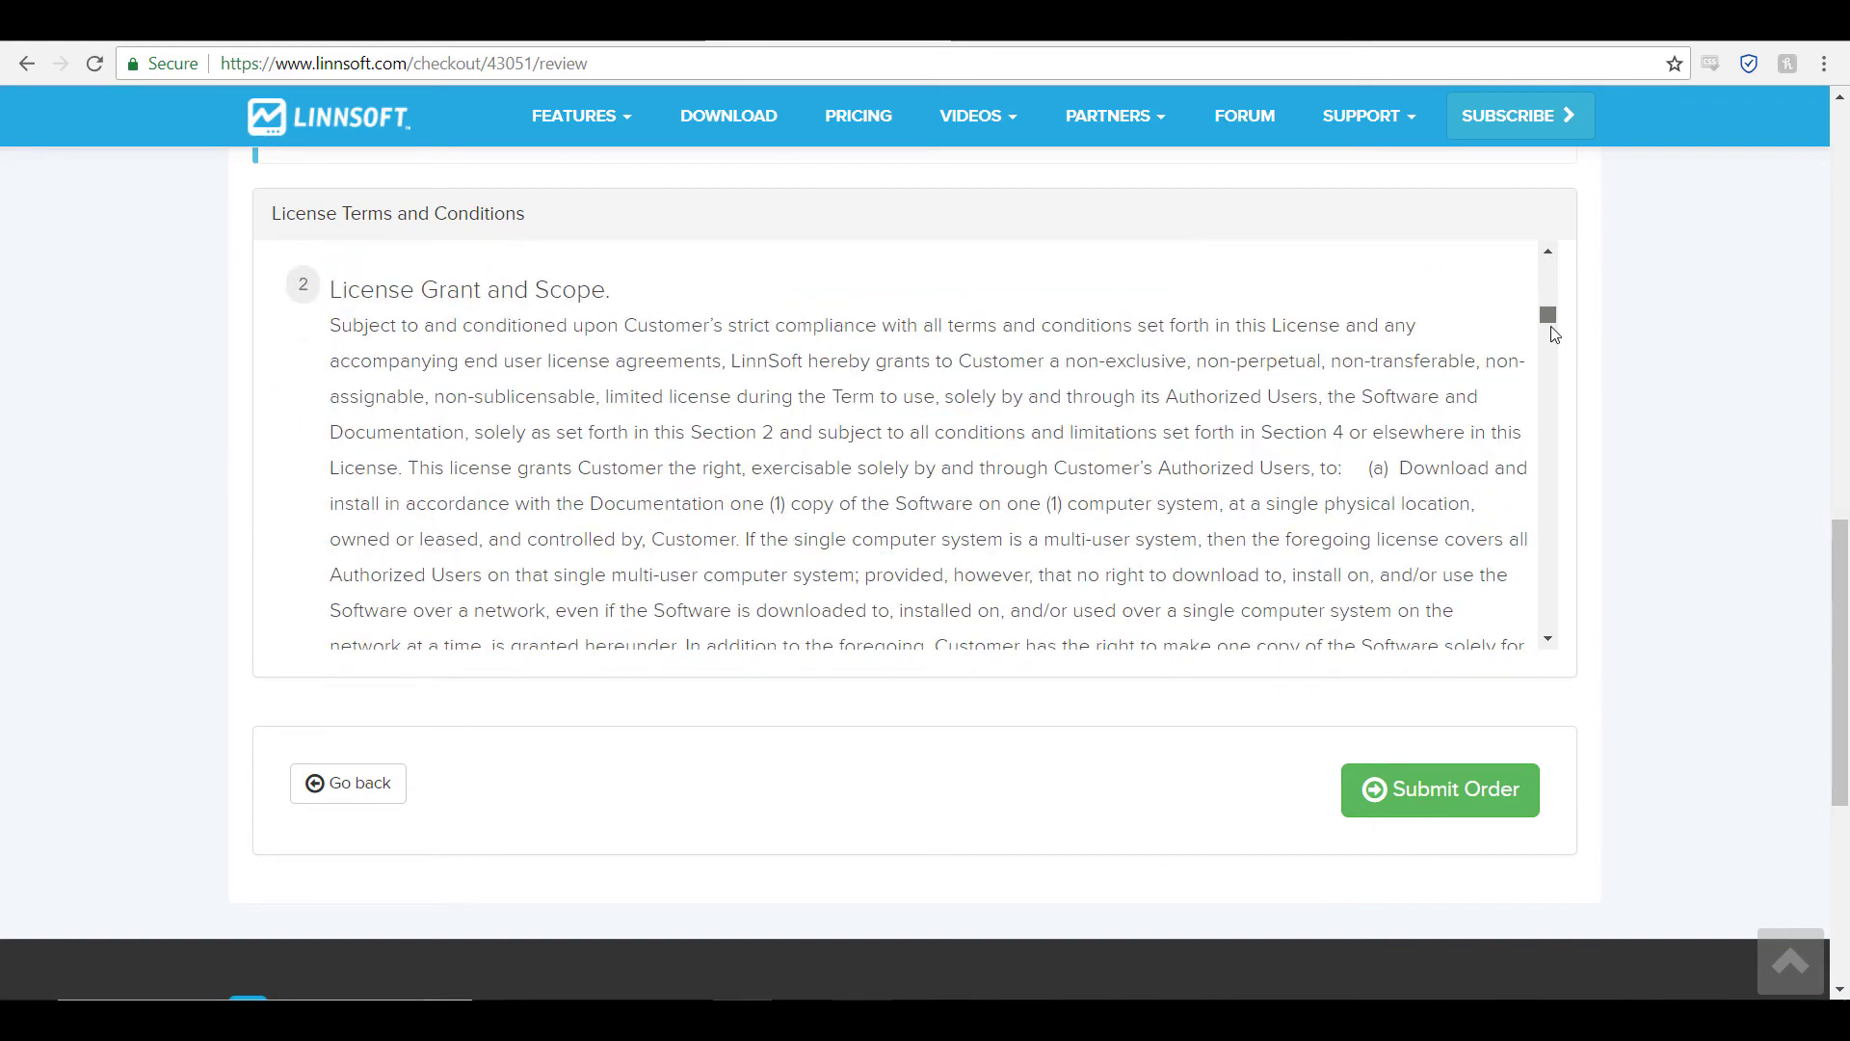
{"action": "left_click_drag", "start_coordinate": [1553, 327], "coordinate": [1639, 755]}
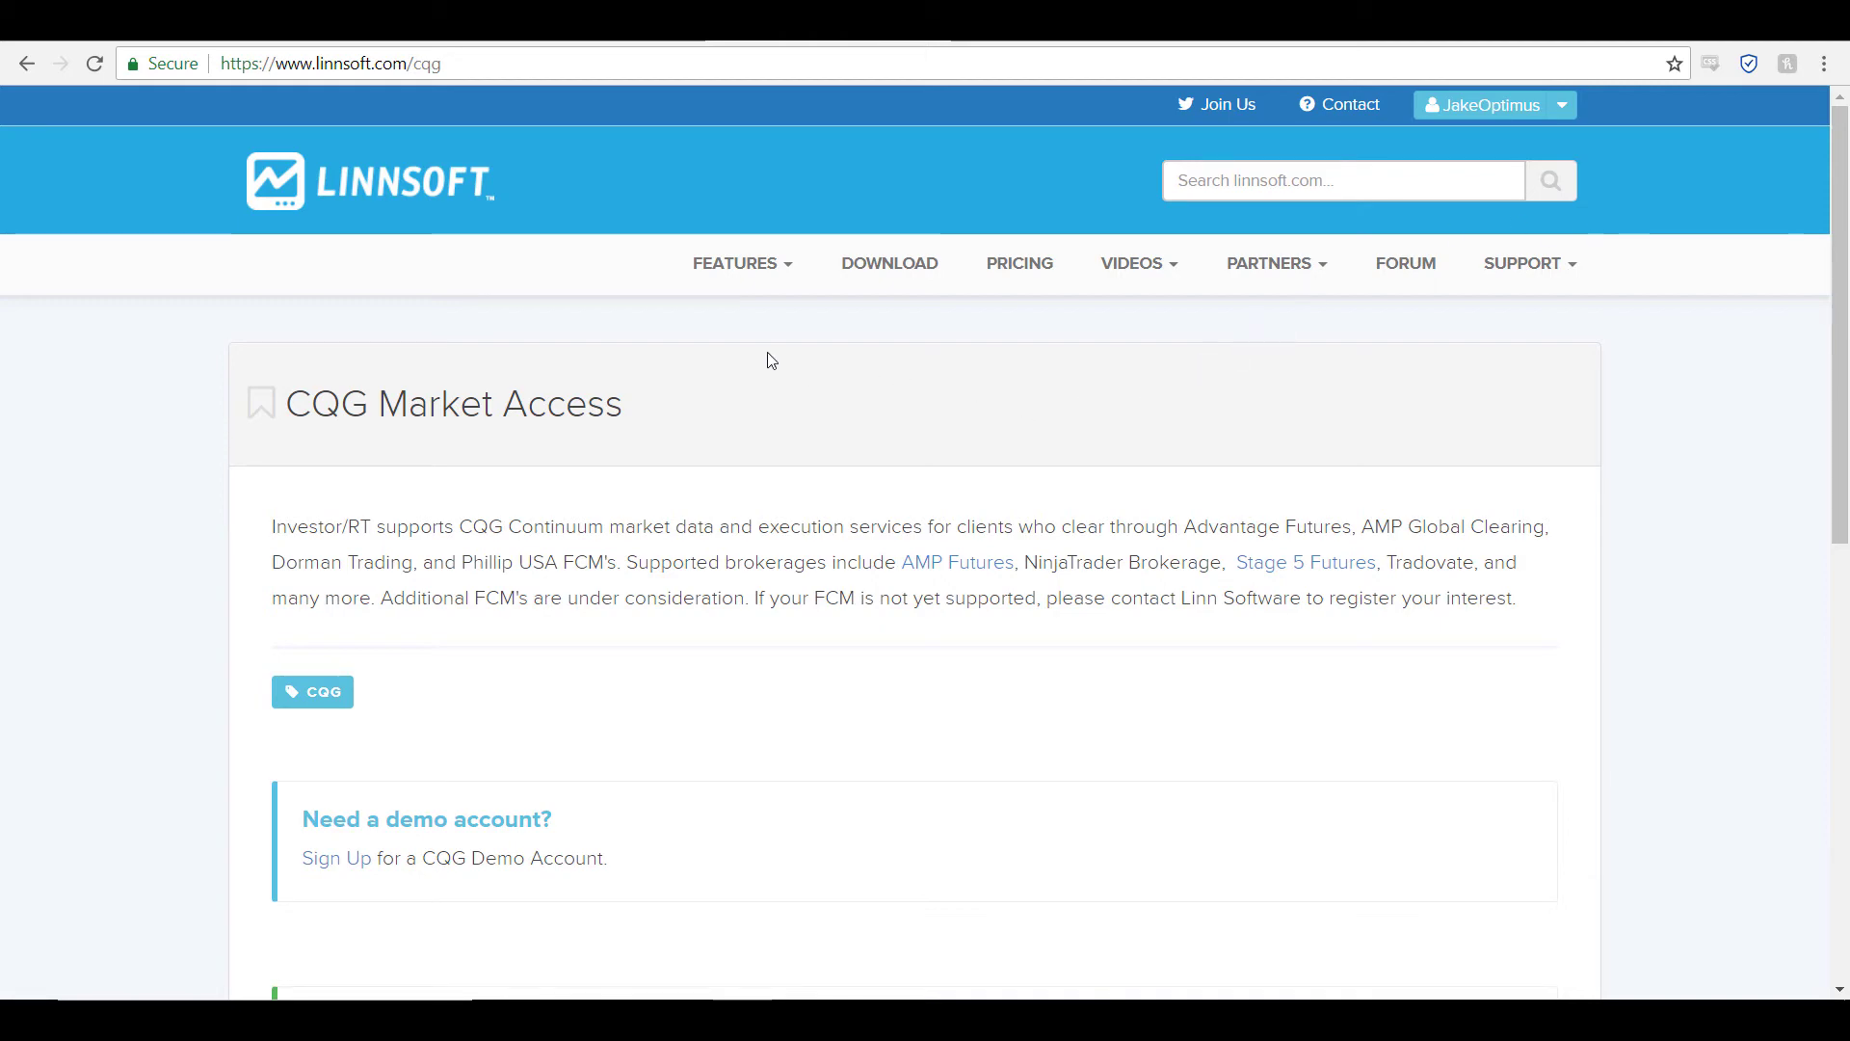
Step: Highlight the CQG page's signed End User License Agreement notice, then go to the Investor/RT instructions email
{"action": "scroll", "coordinate": [694, 363], "scroll_direction": "down", "scroll_amount": 4}
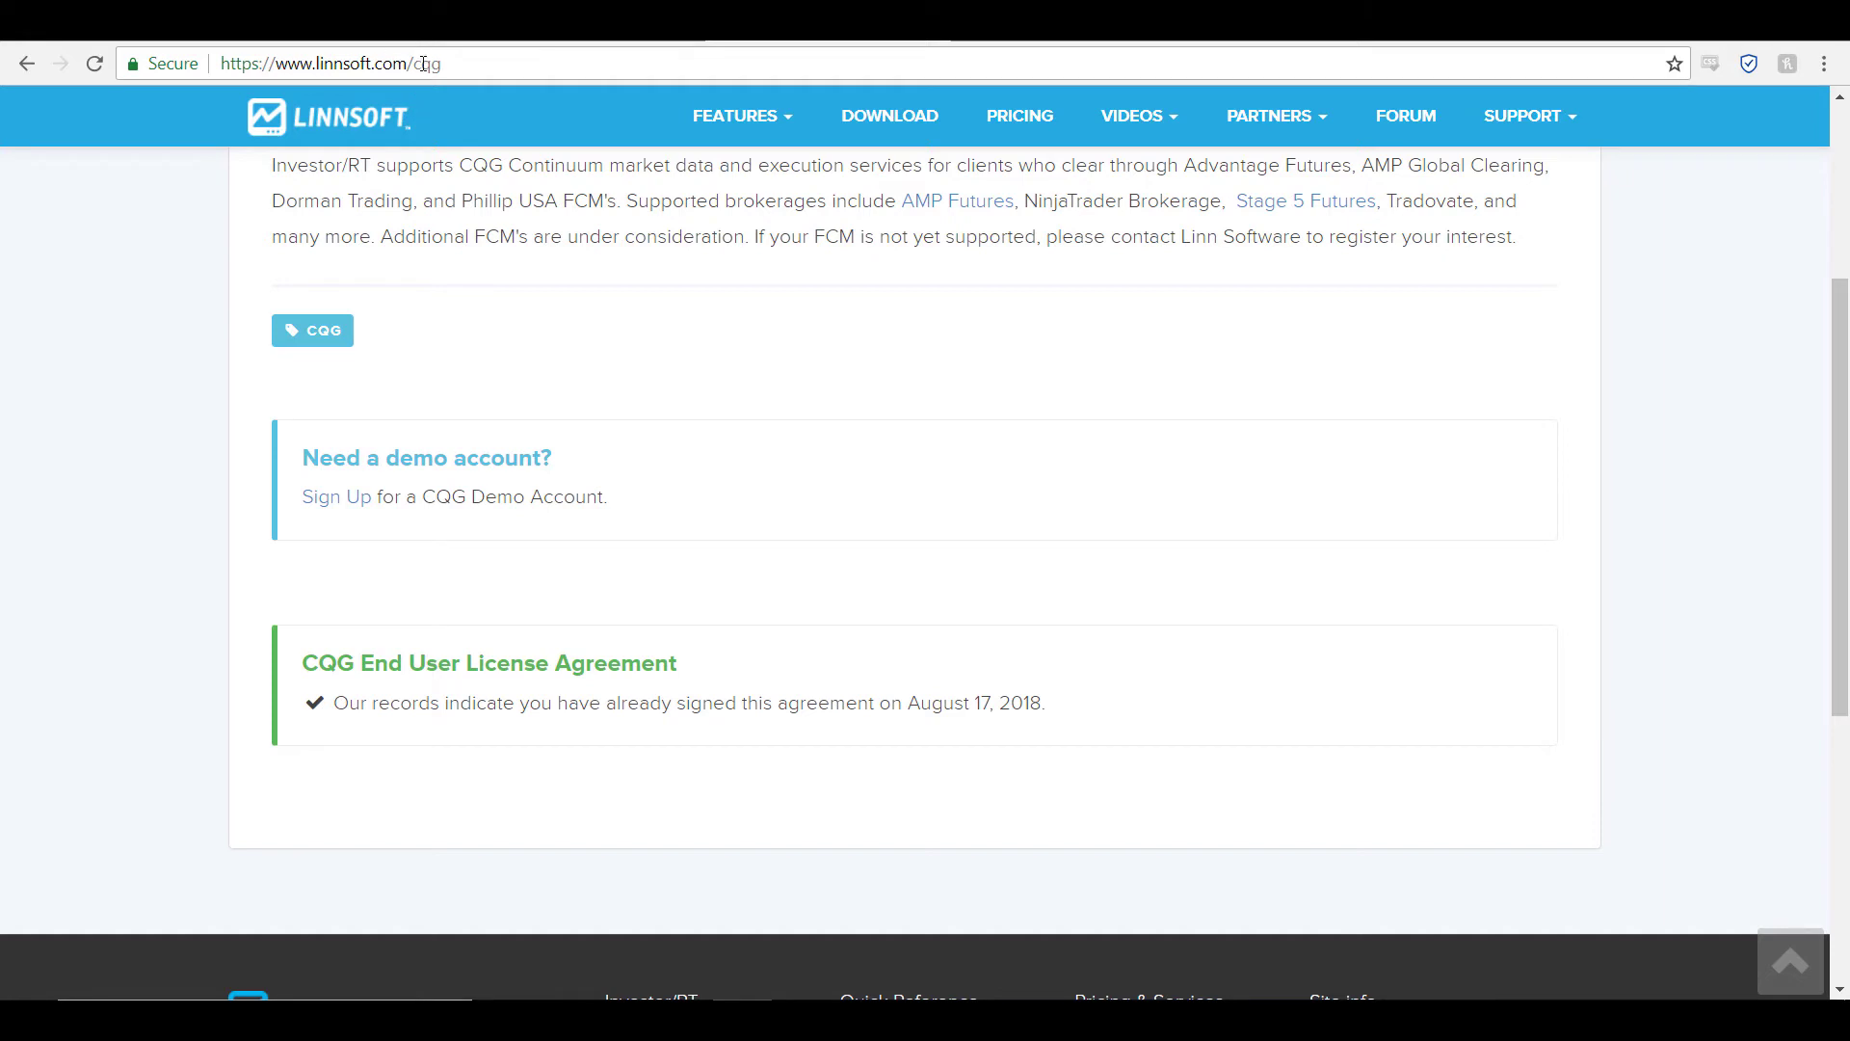
{"action": "left_click_drag", "start_coordinate": [443, 64], "coordinate": [228, 63]}
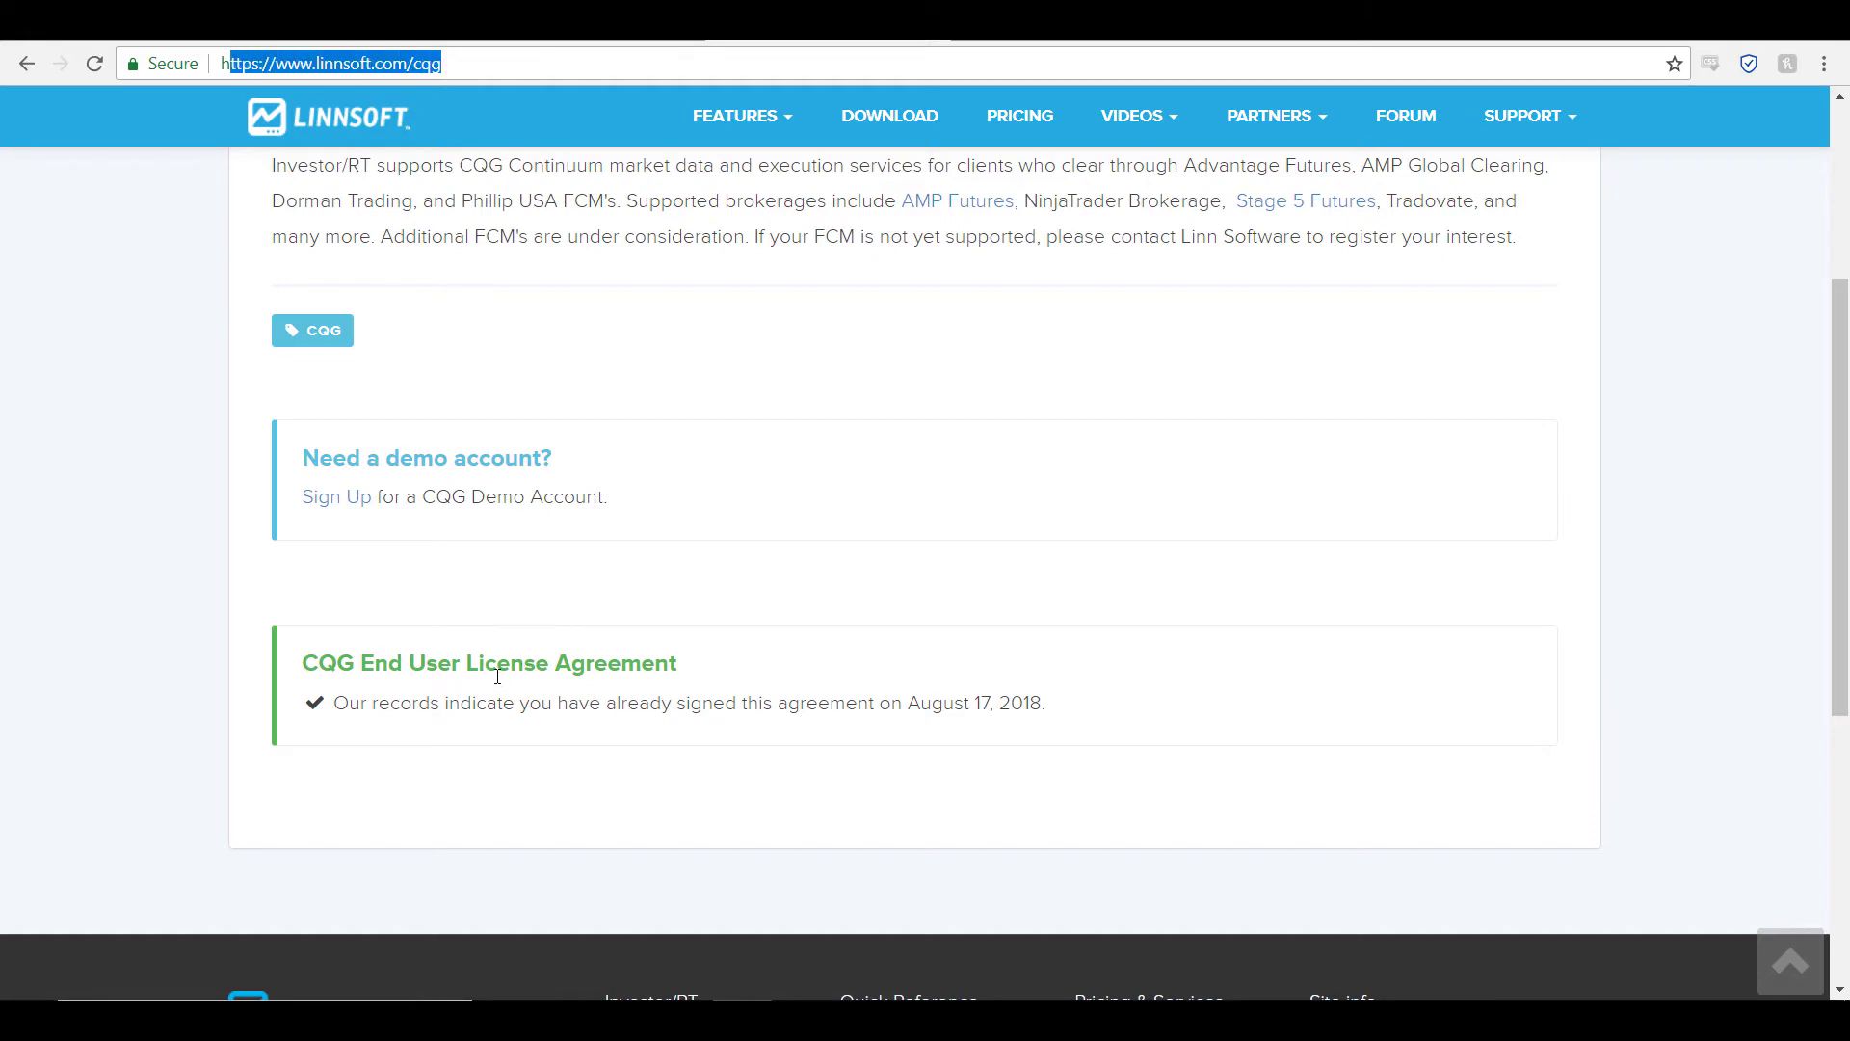
{"action": "left_click", "coordinate": [345, 662]}
{"action": "left_click_drag", "start_coordinate": [304, 664], "coordinate": [1076, 752]}
{"action": "left_click", "coordinate": [1082, 761]}
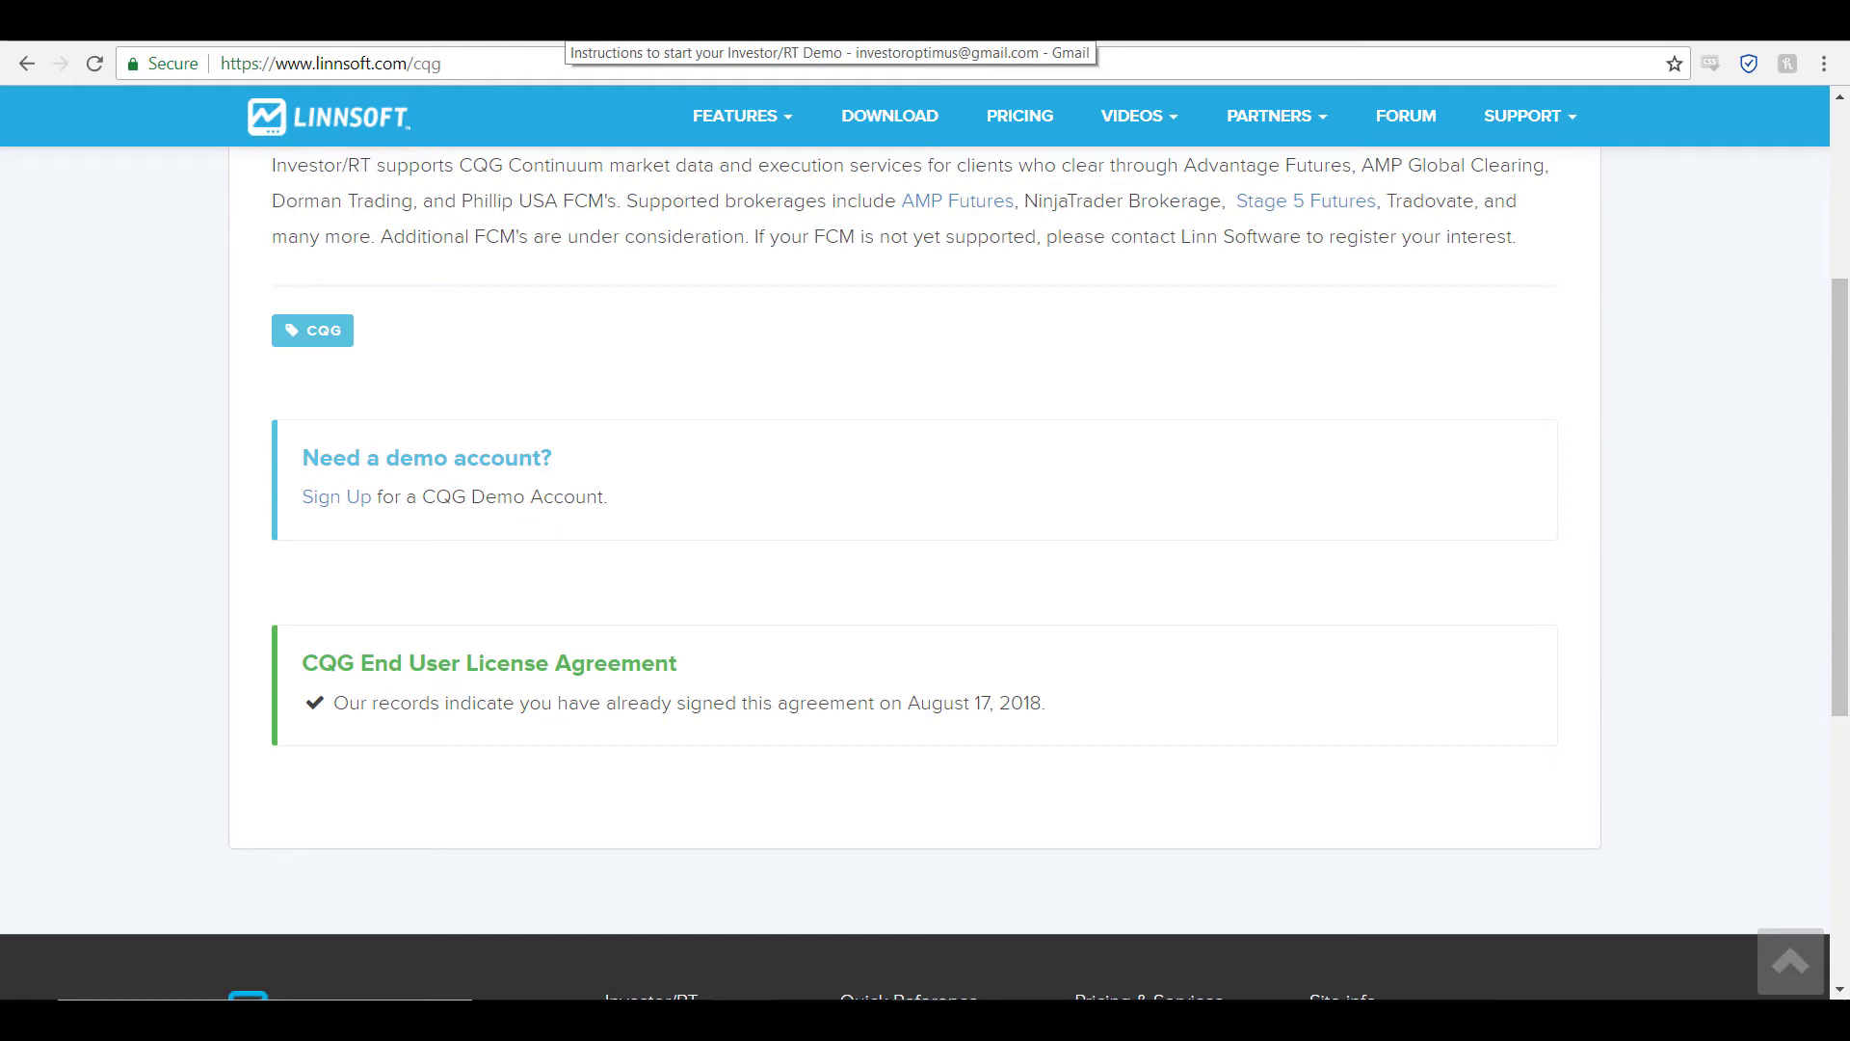
{"action": "left_click", "coordinate": [578, 24]}
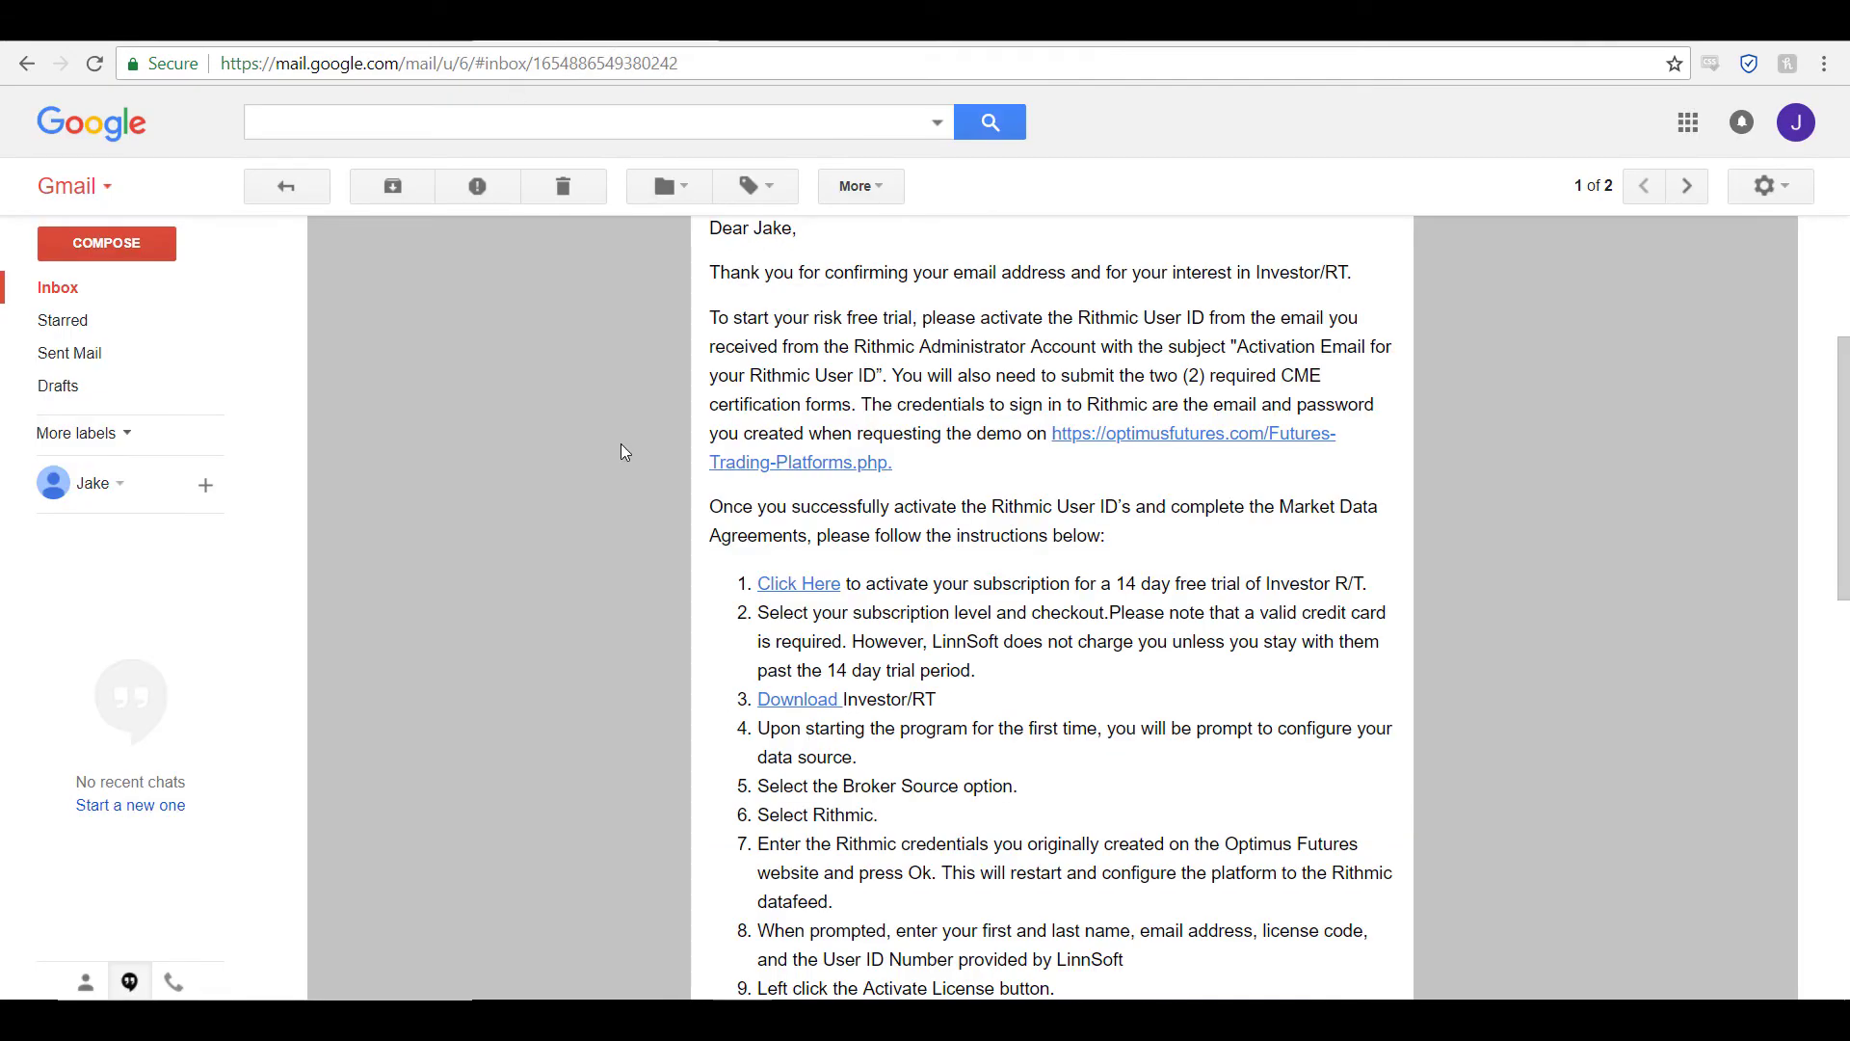
Step: Download the Investor/RT installer via the Download link in step 3 of the email
{"action": "scroll", "coordinate": [756, 436], "scroll_direction": "down", "scroll_amount": 3}
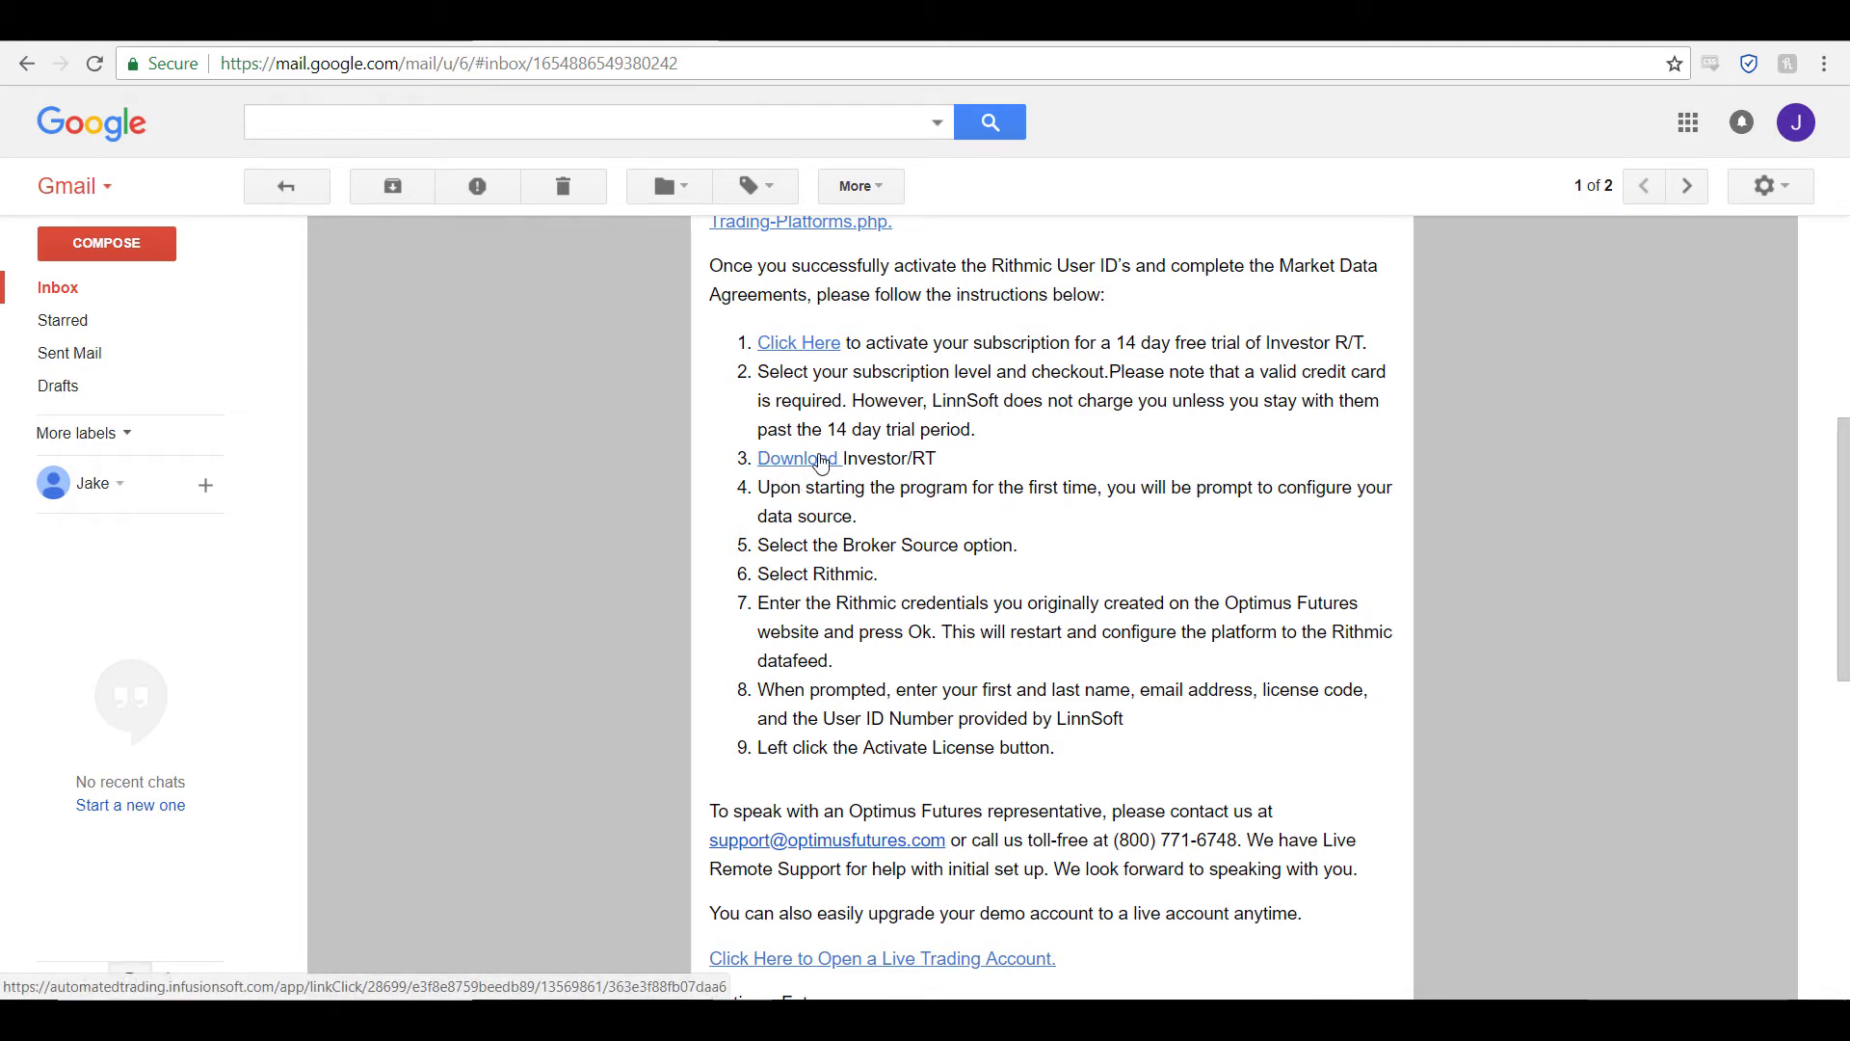
{"action": "left_click", "coordinate": [821, 461]}
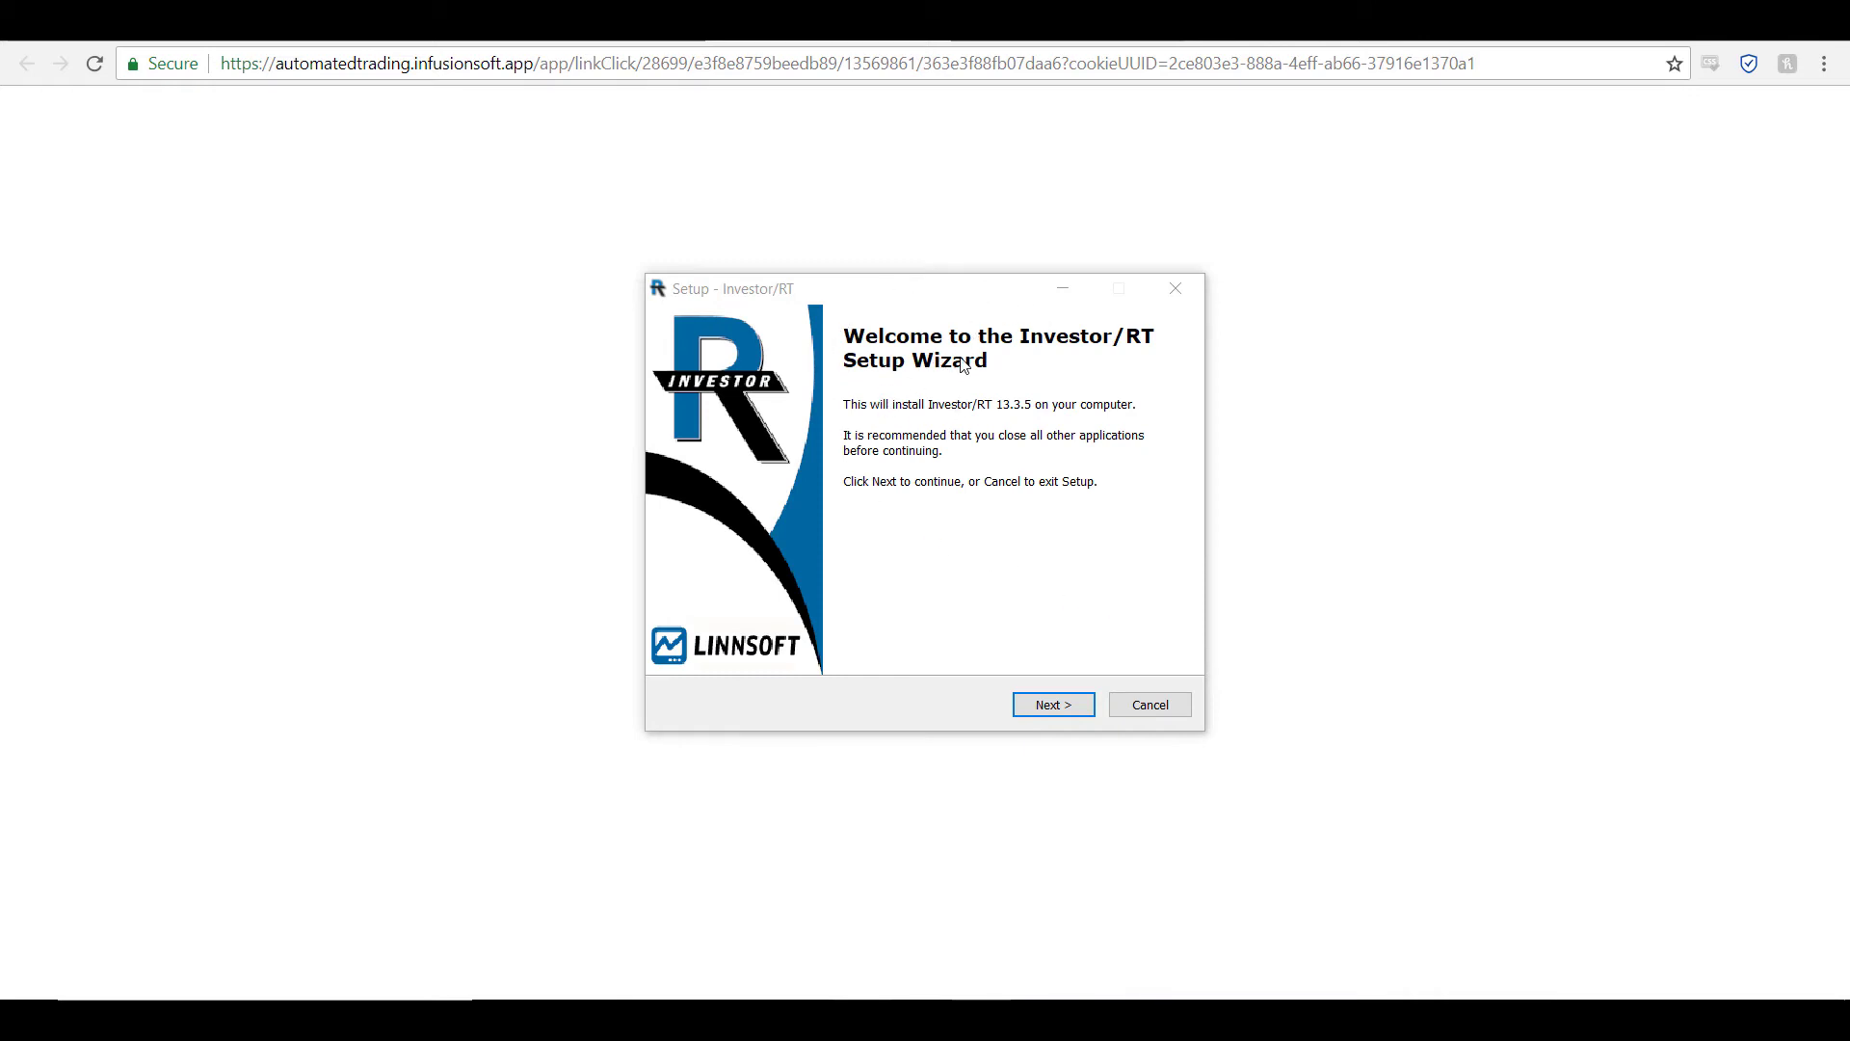
Step: Accept the installer license agreement and keep the default install and Start Menu folders
{"action": "left_click", "coordinate": [1052, 704]}
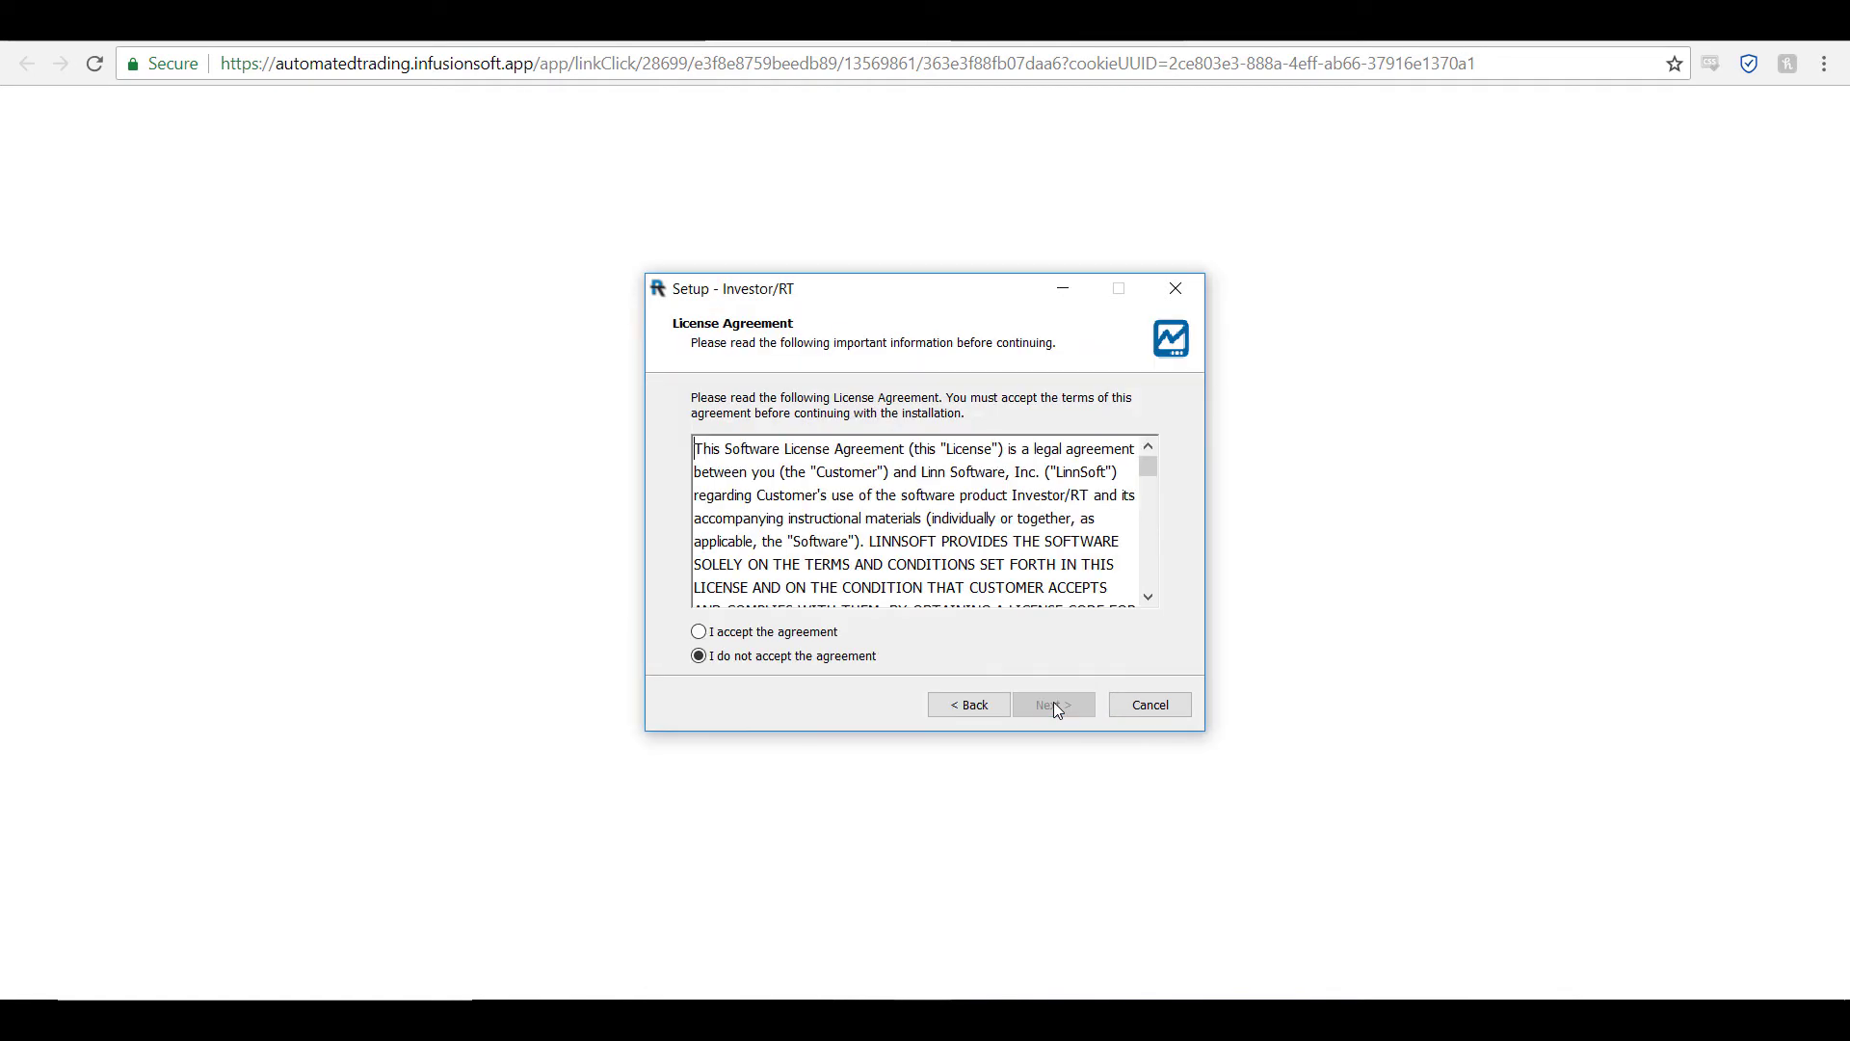
{"action": "left_click", "coordinate": [700, 632]}
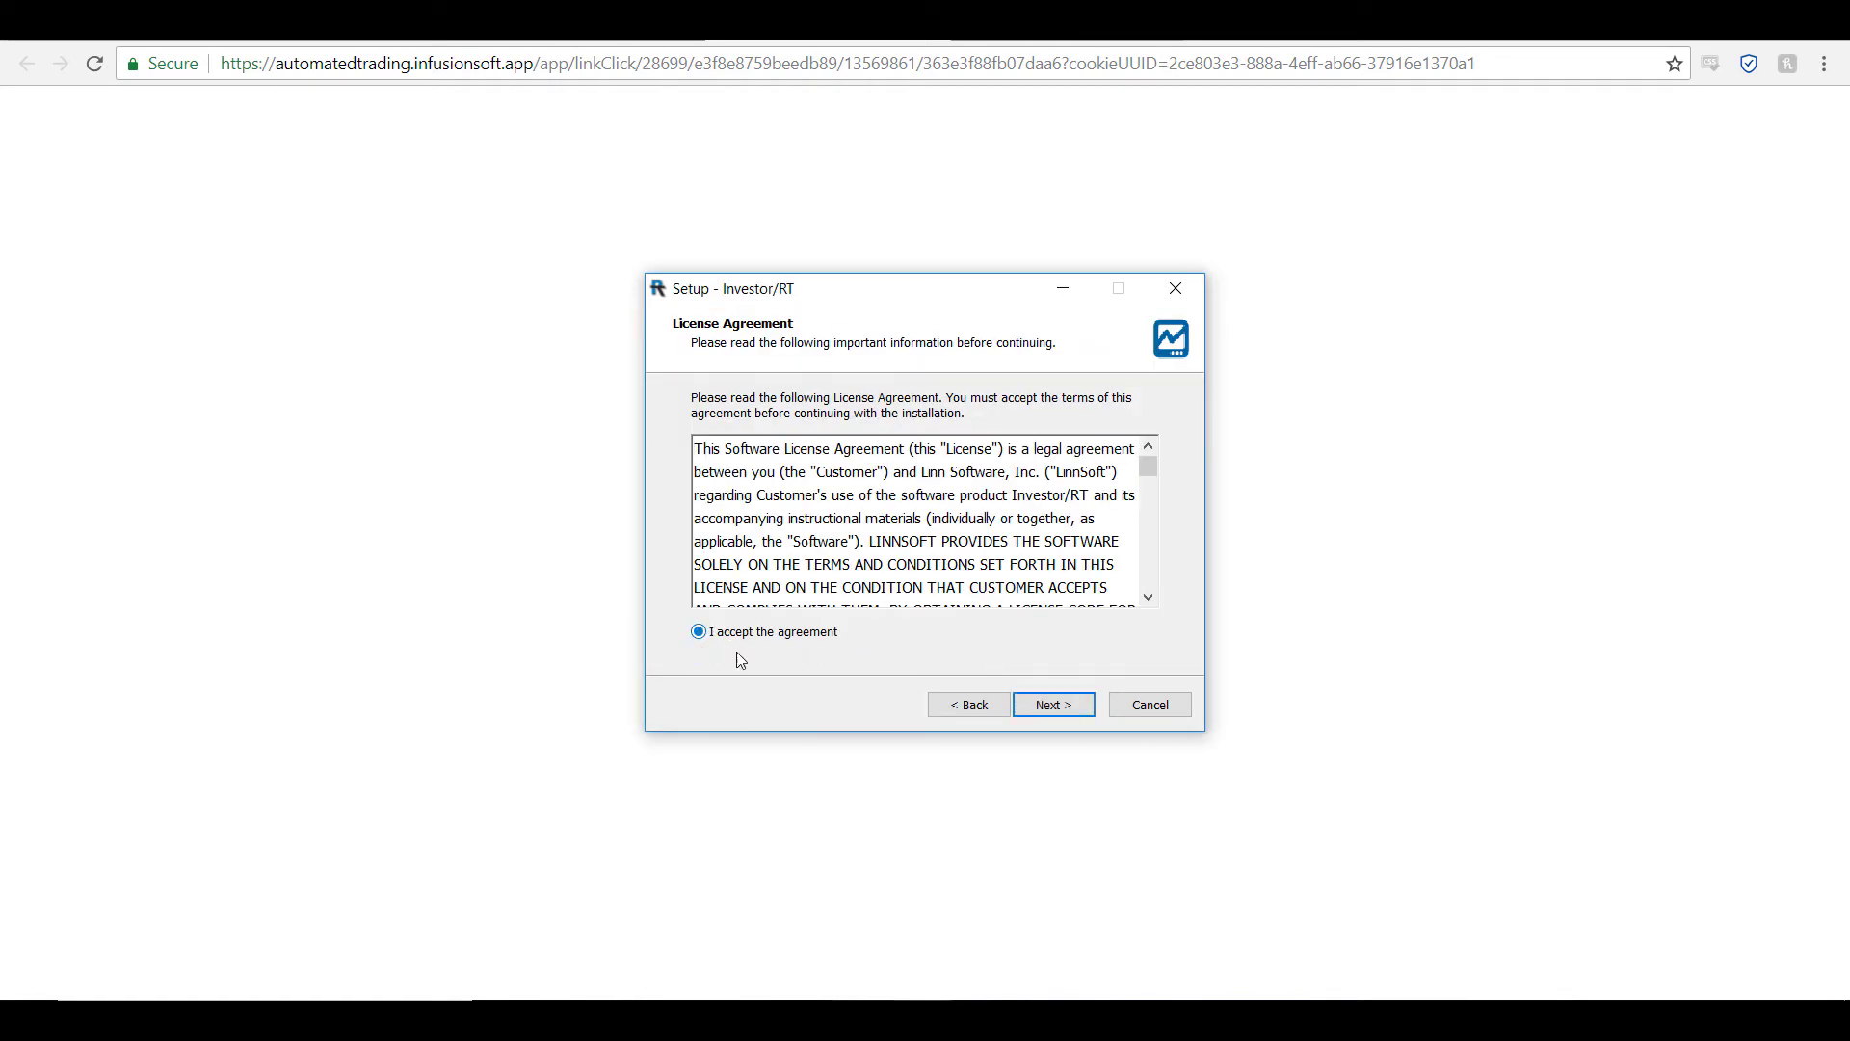
{"action": "left_click", "coordinate": [1018, 708]}
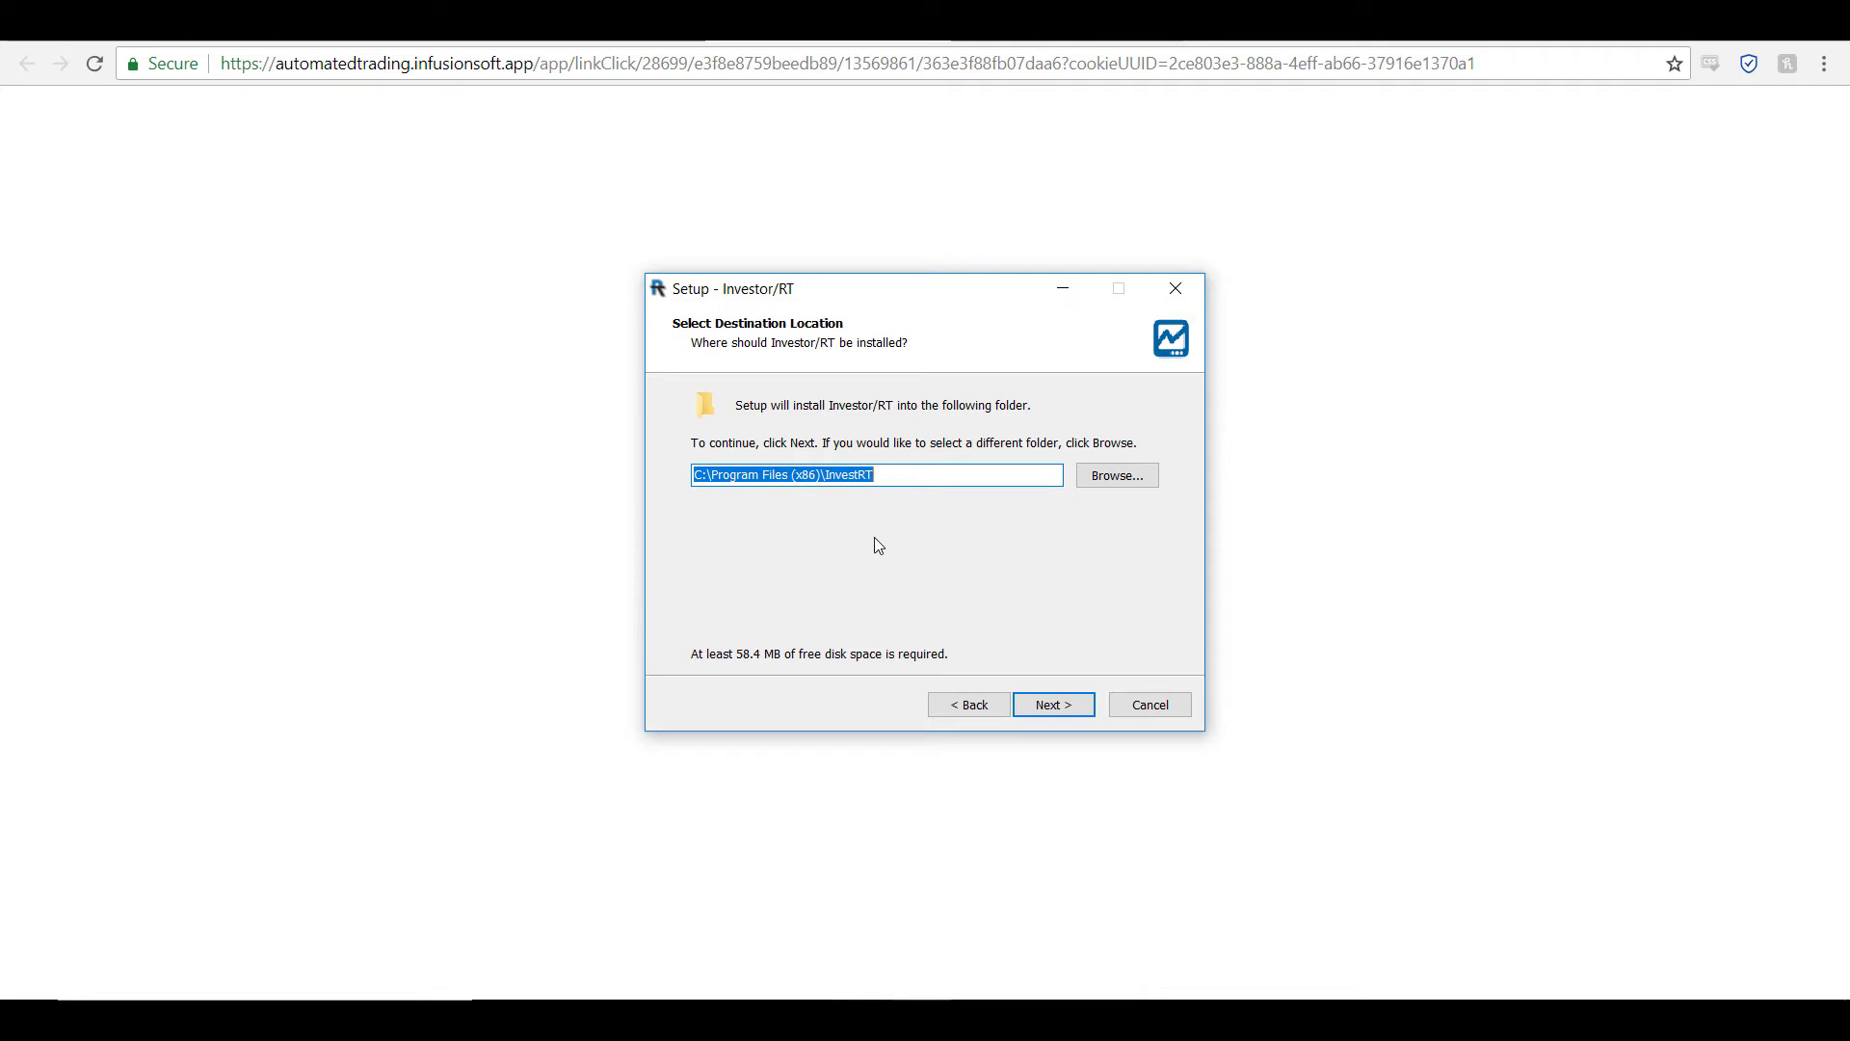
{"action": "left_click", "coordinate": [1053, 705]}
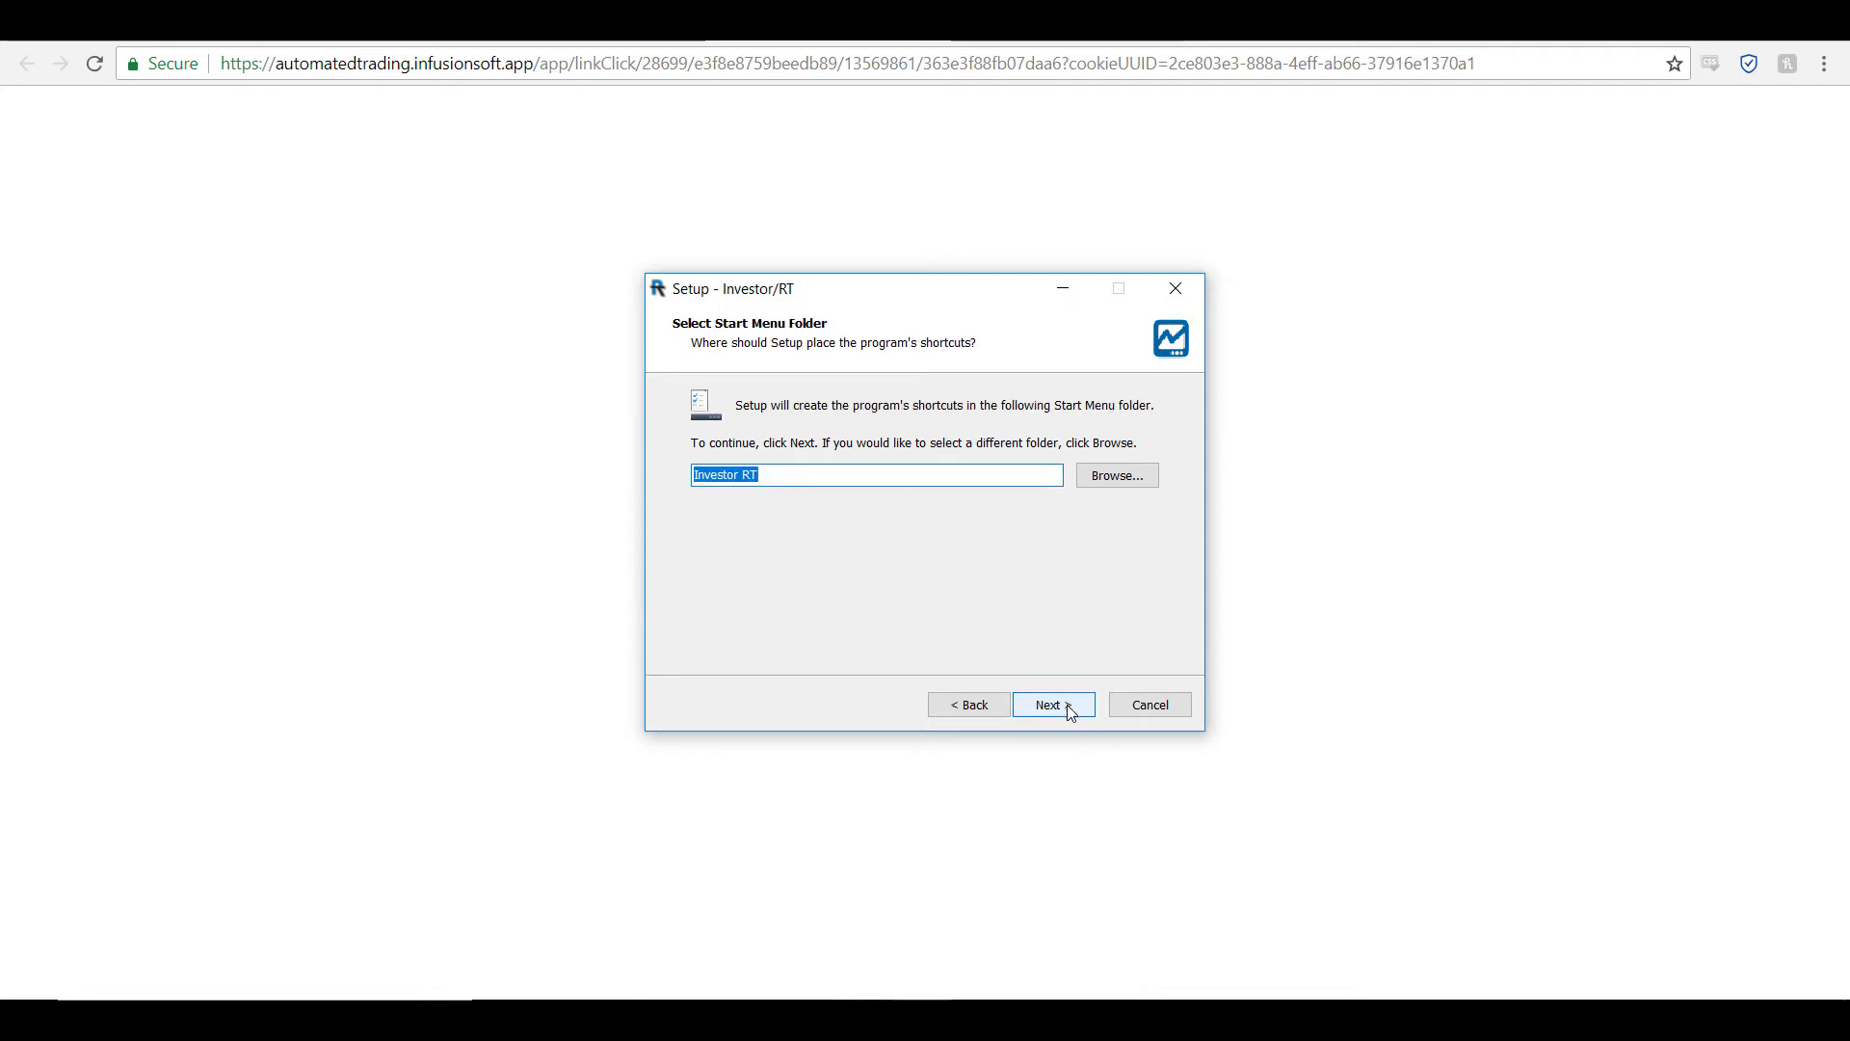
{"action": "left_click", "coordinate": [1064, 709]}
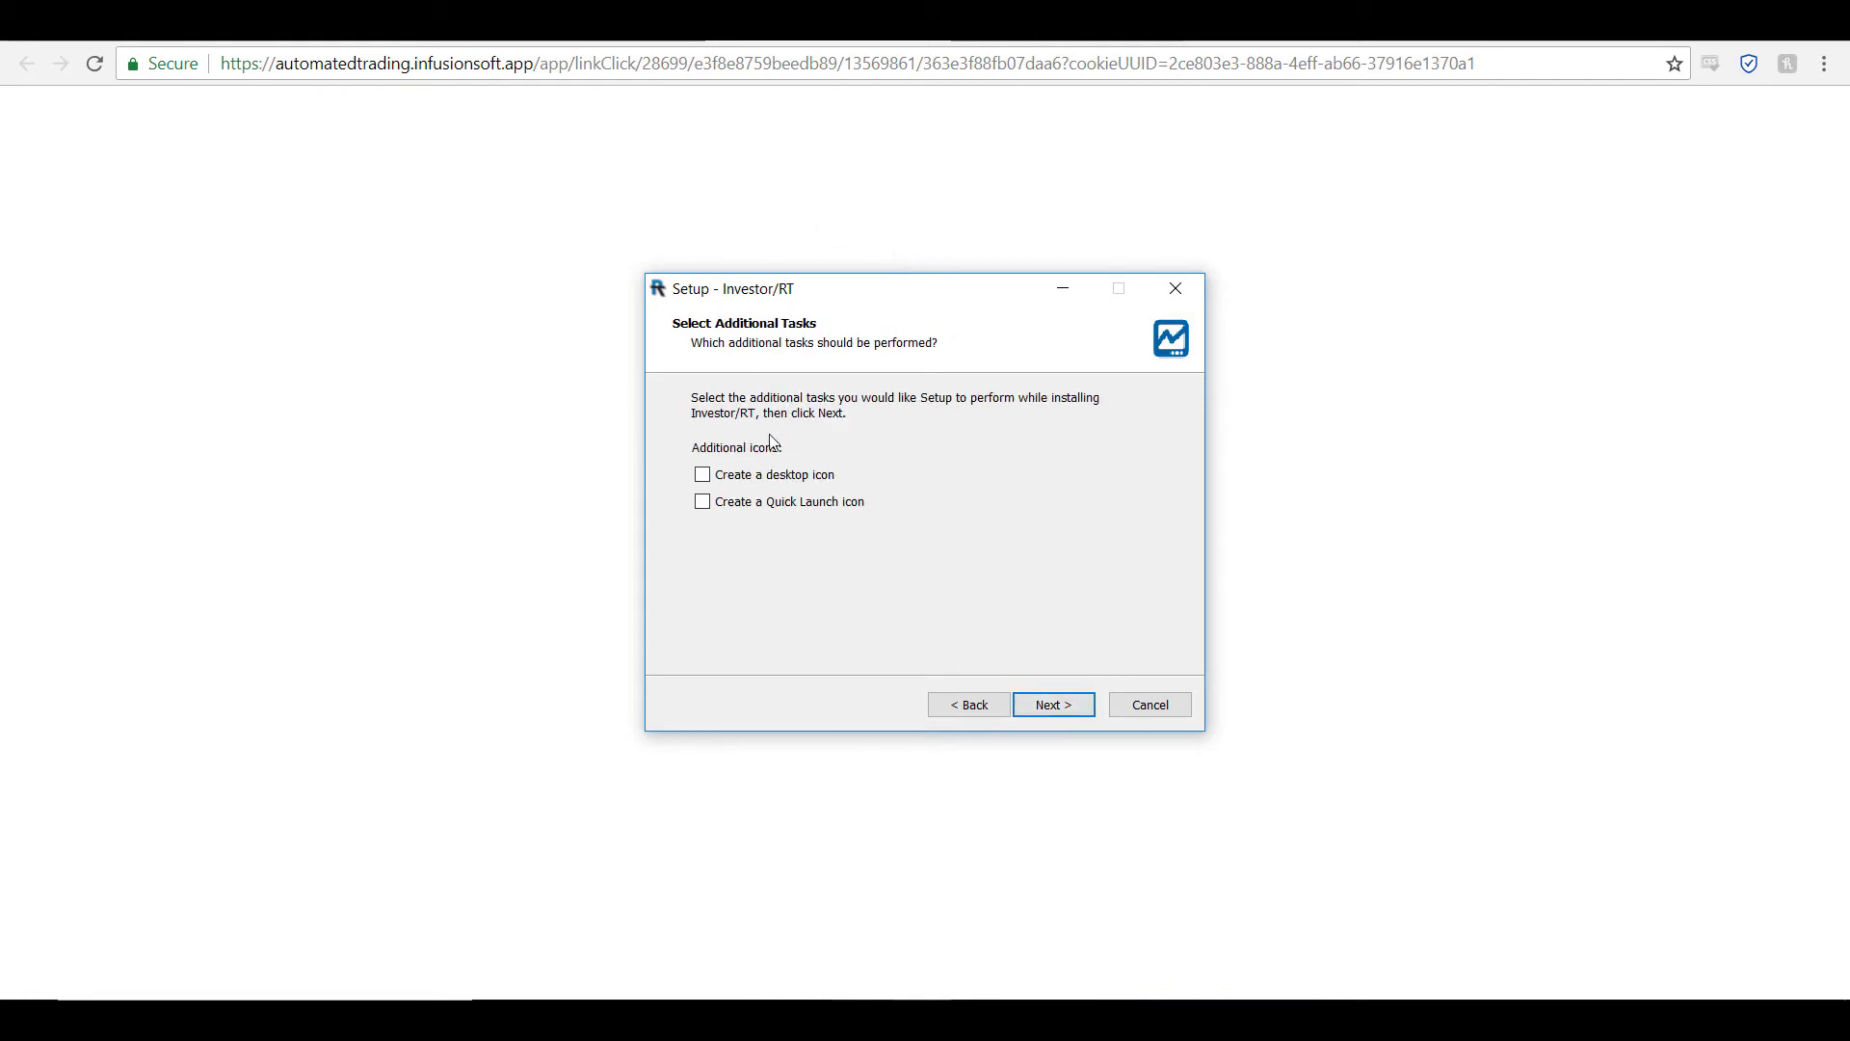
Step: Add a desktop icon, install Investor/RT, and finish with Launch Investor/RT checked
{"action": "left_click", "coordinate": [702, 477]}
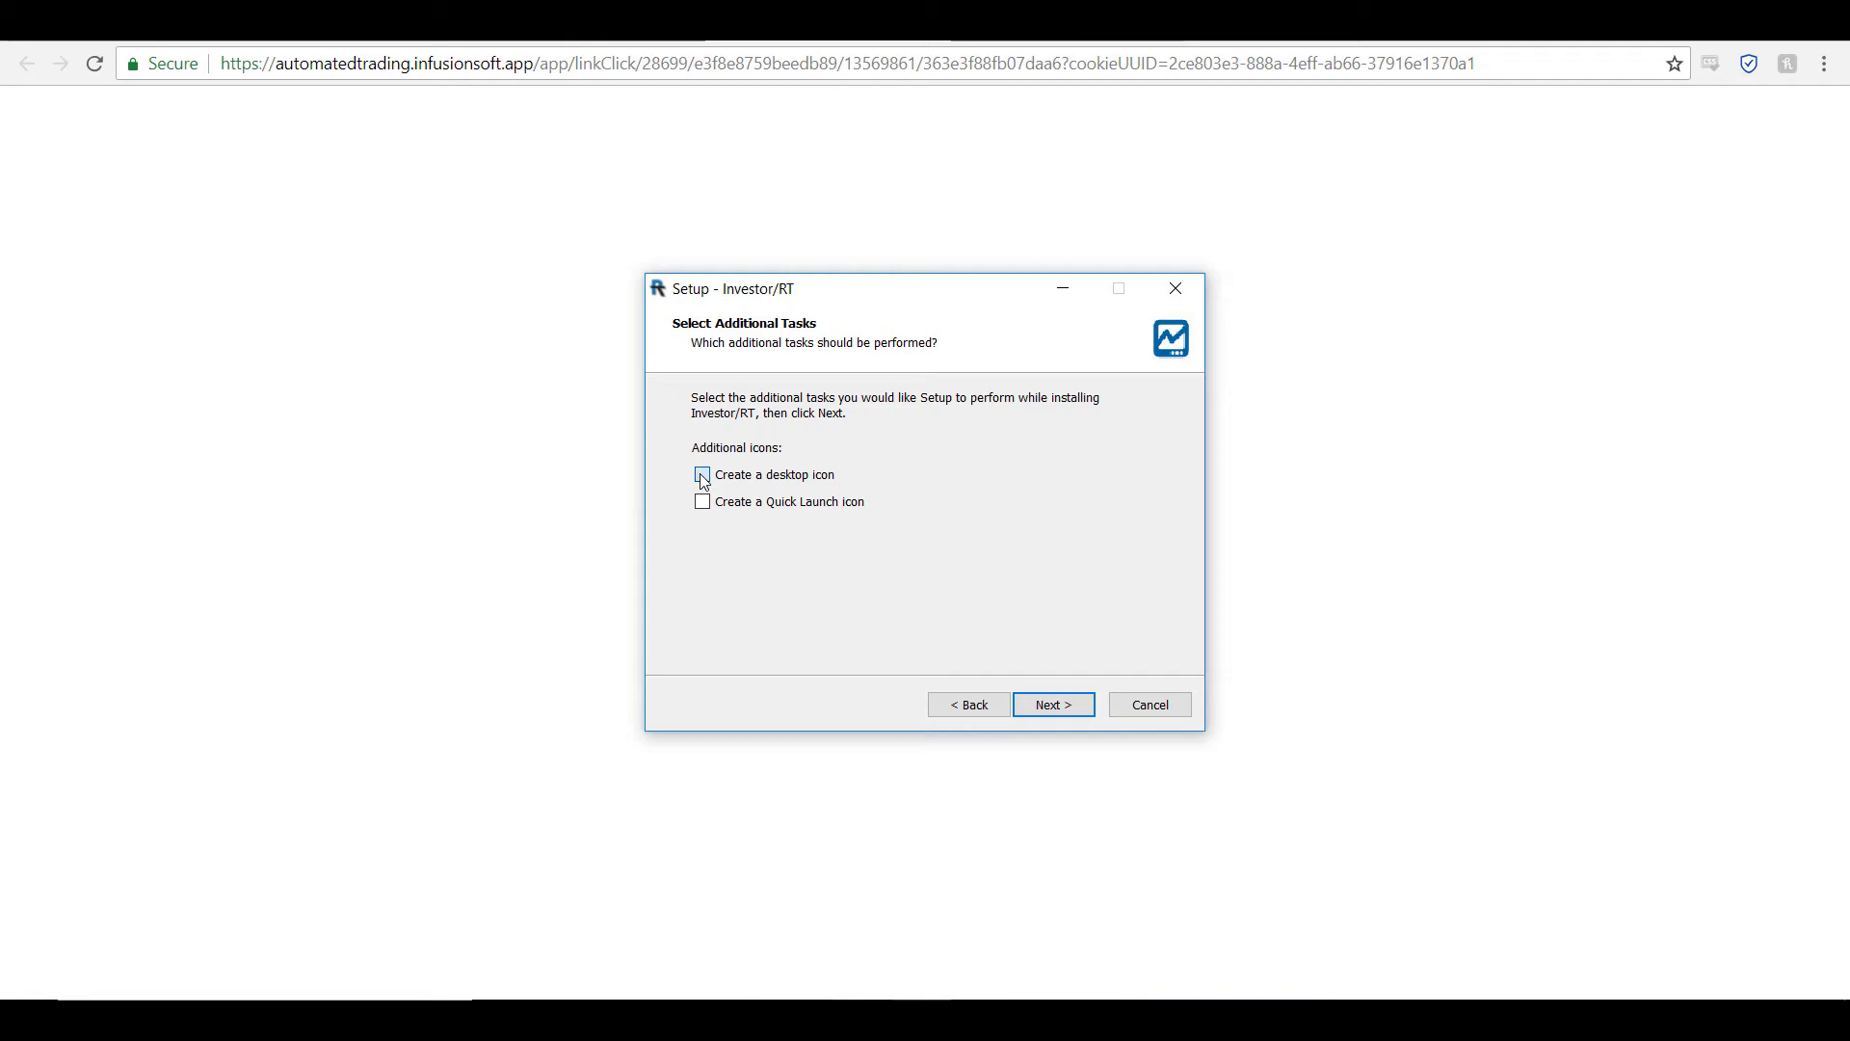
{"action": "left_click", "coordinate": [1066, 711]}
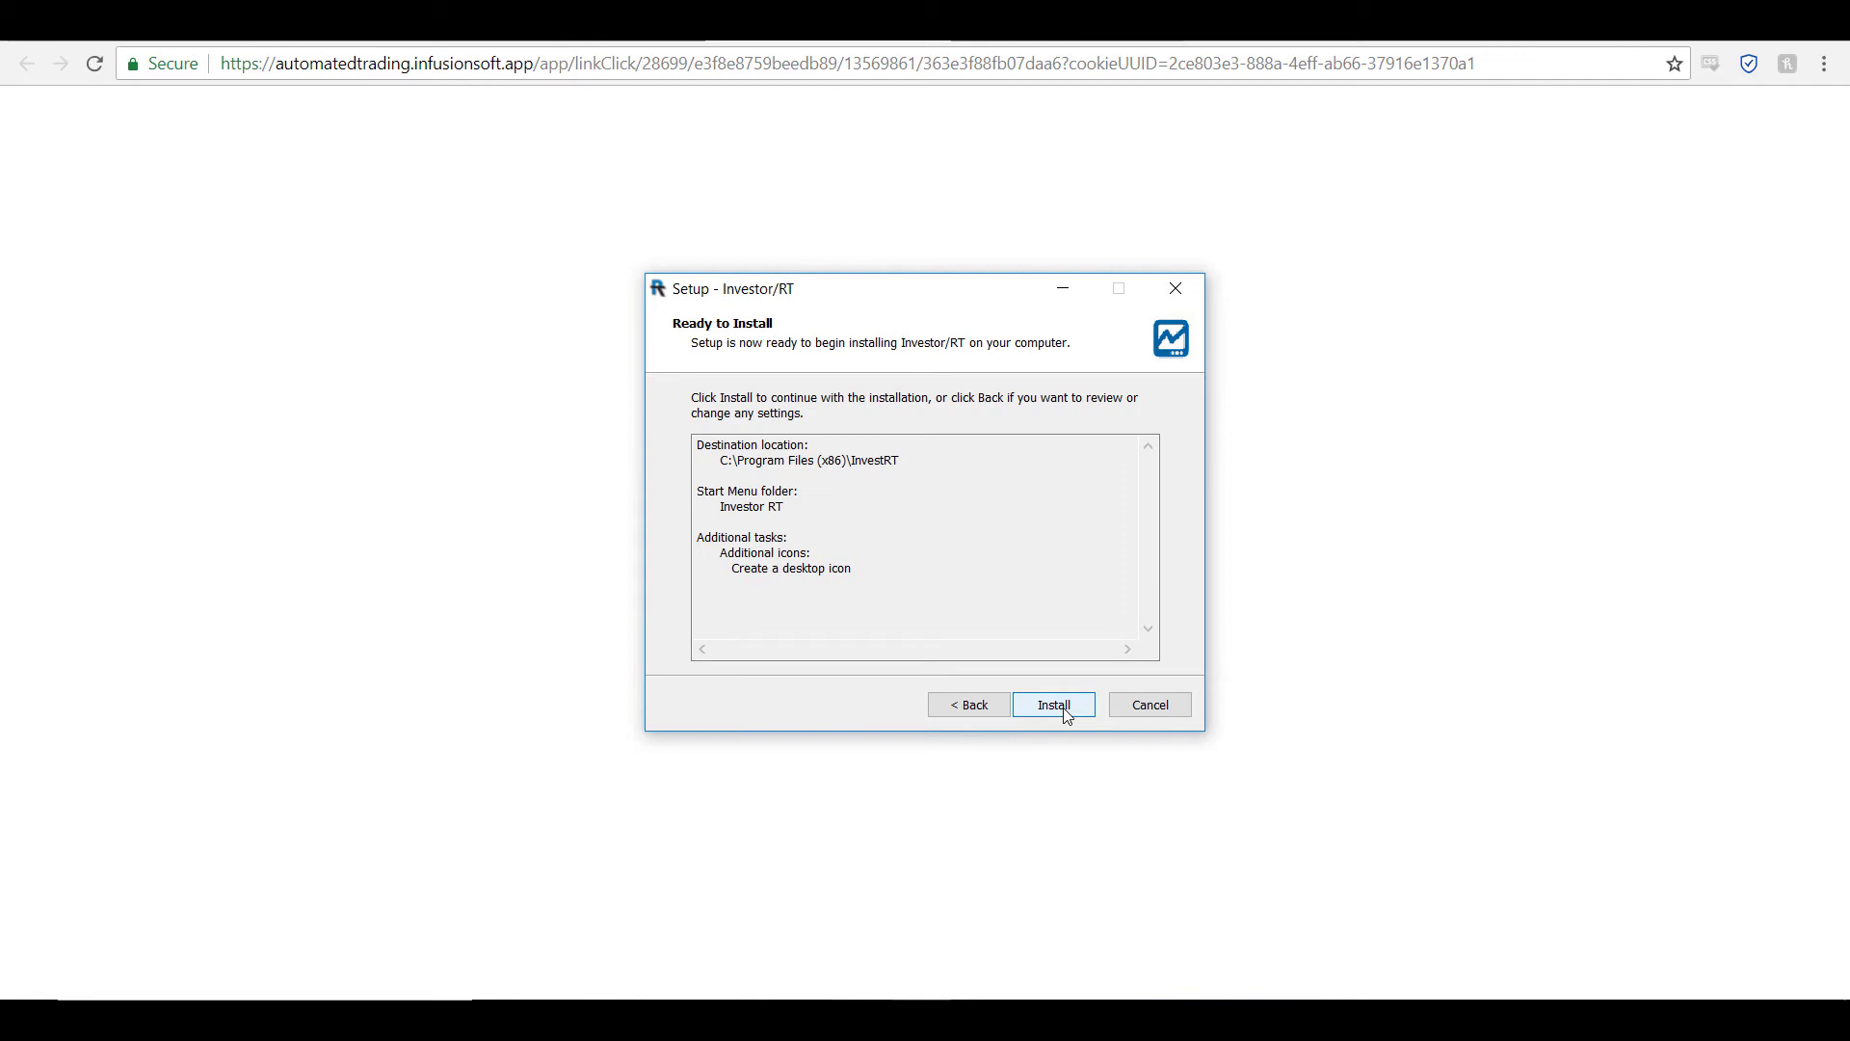
{"action": "left_click", "coordinate": [1056, 706]}
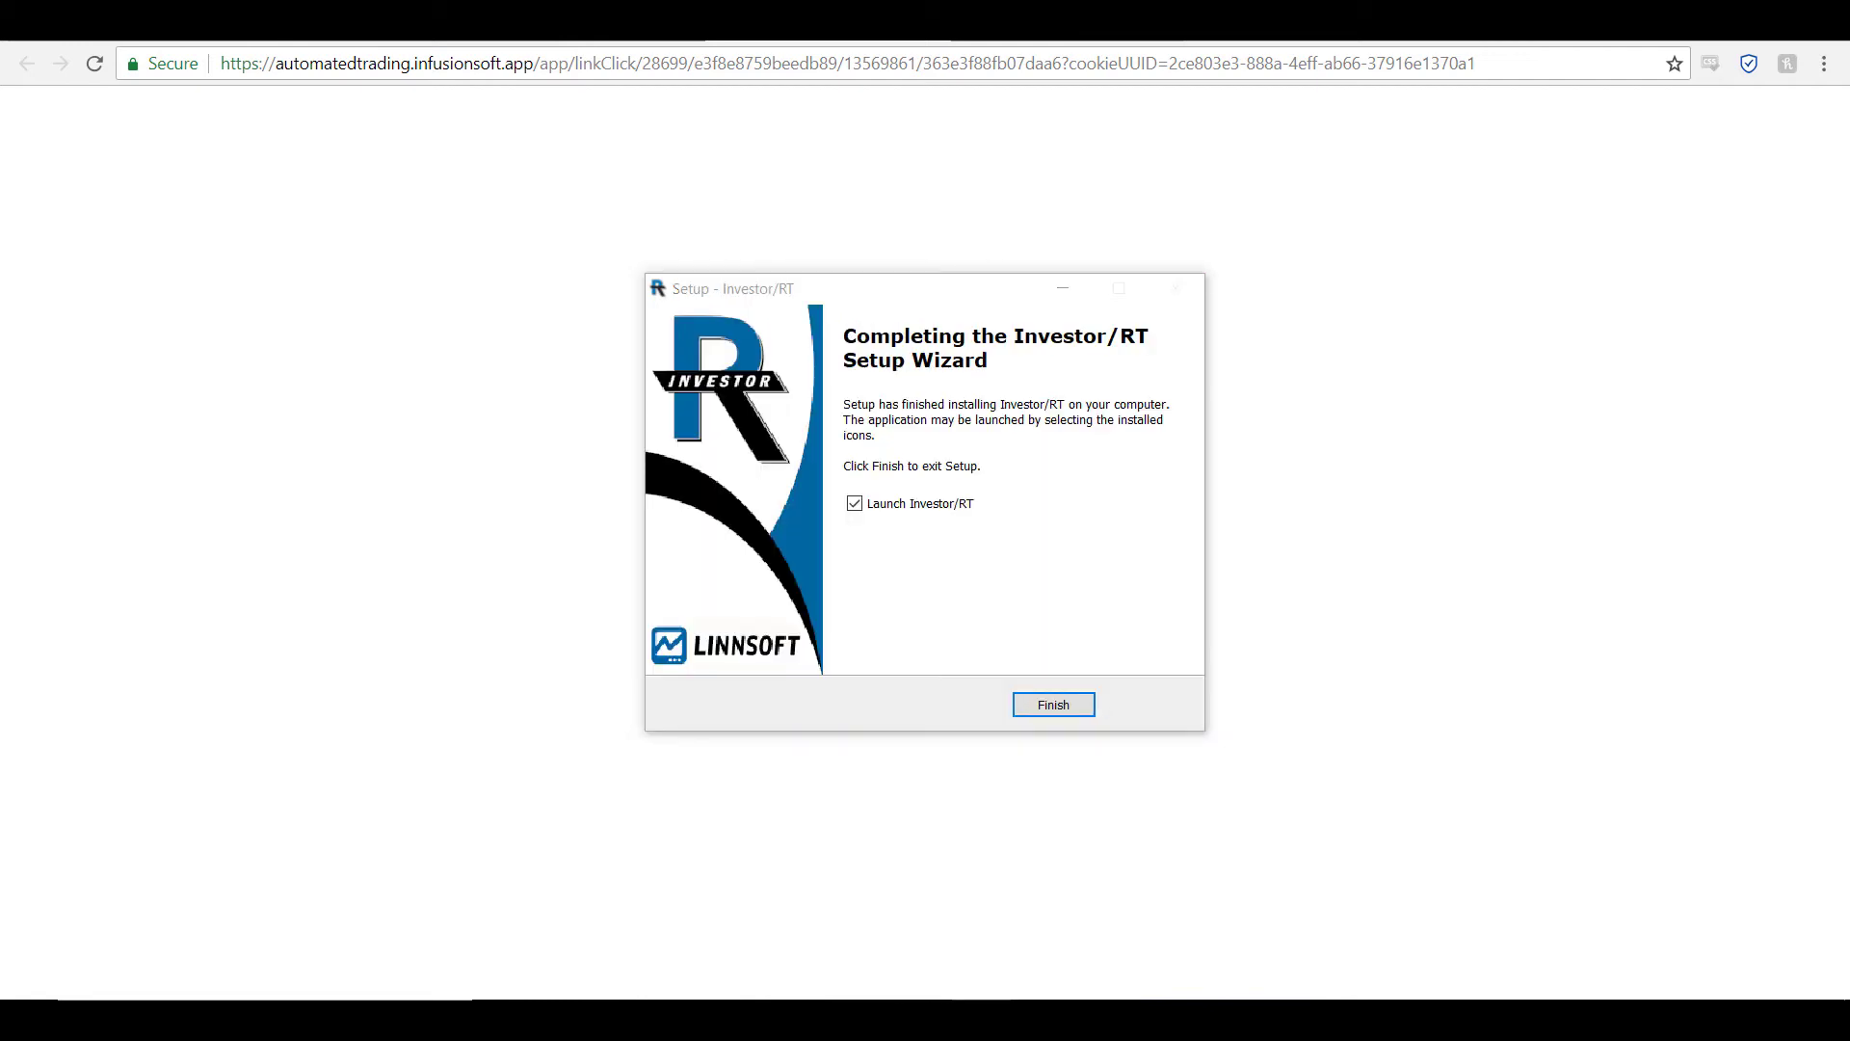
{"action": "left_click", "coordinate": [1041, 713]}
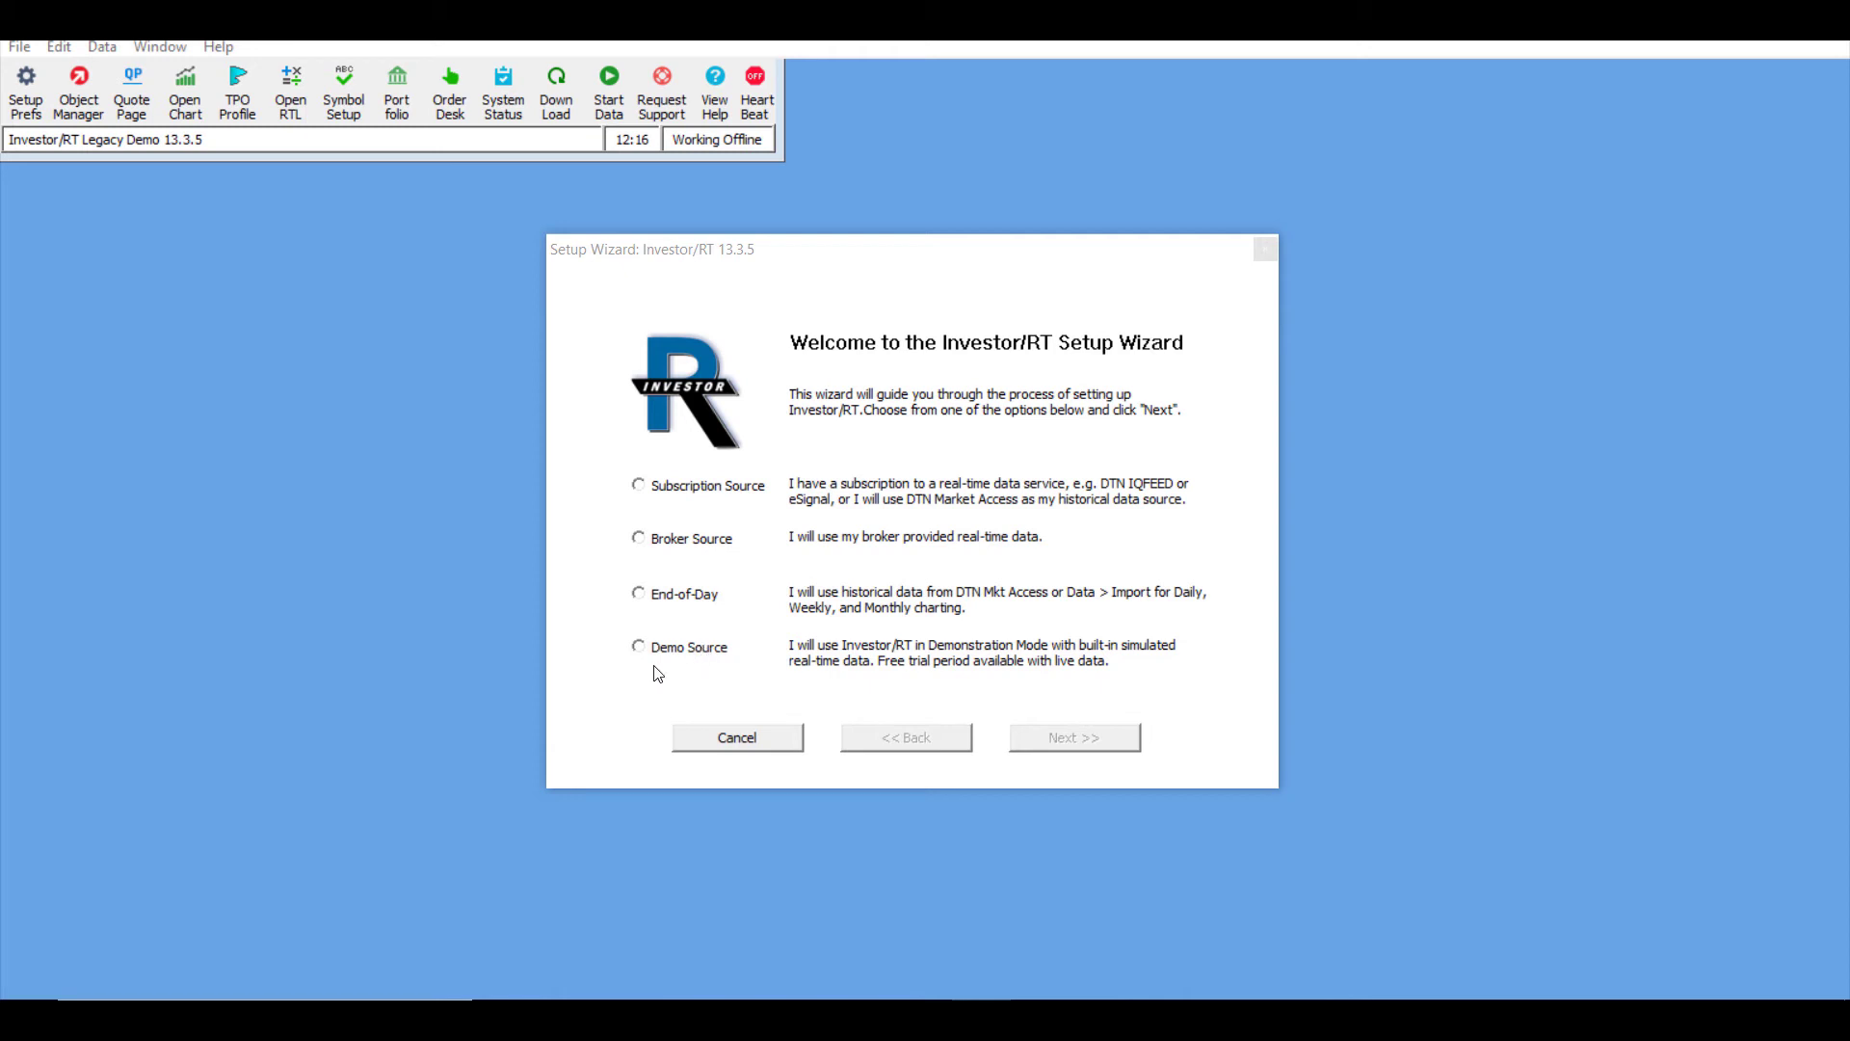
Step: Select Broker Source for real-time data and open the Broker Data Source list
{"action": "left_click", "coordinate": [672, 543]}
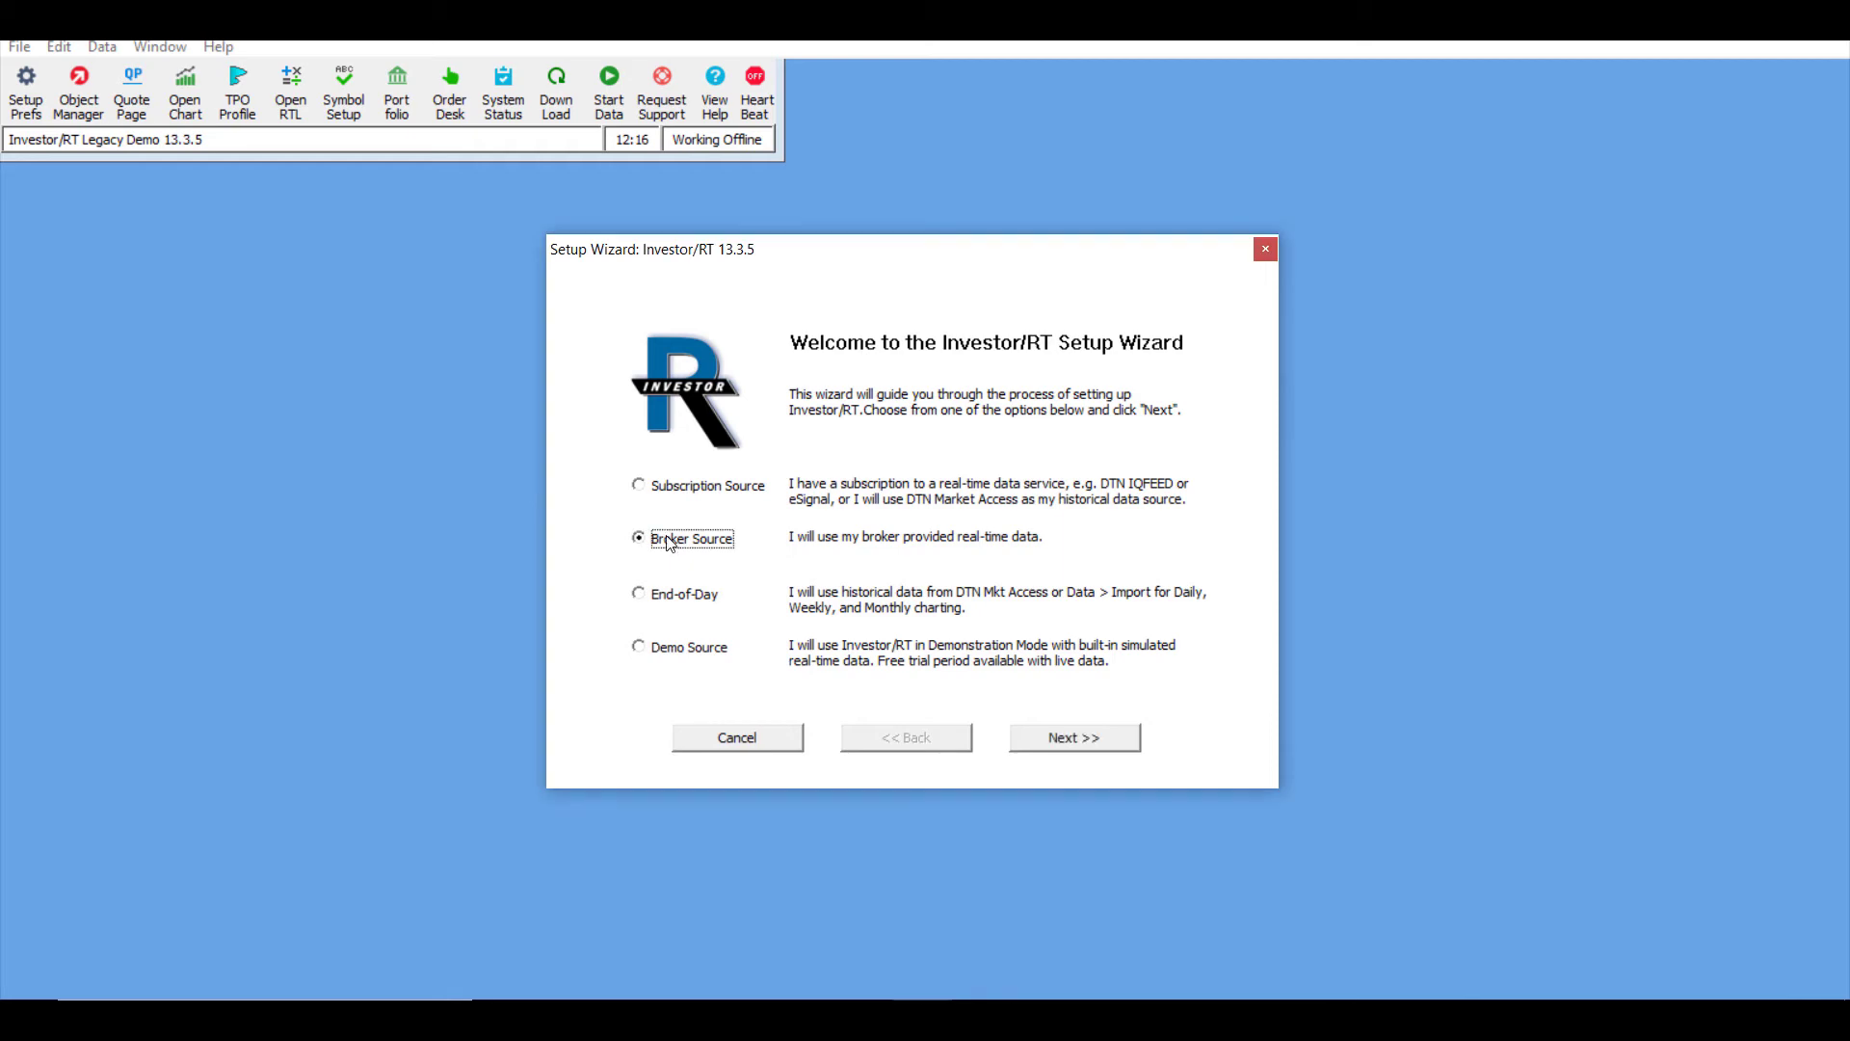
{"action": "left_click", "coordinate": [1032, 739]}
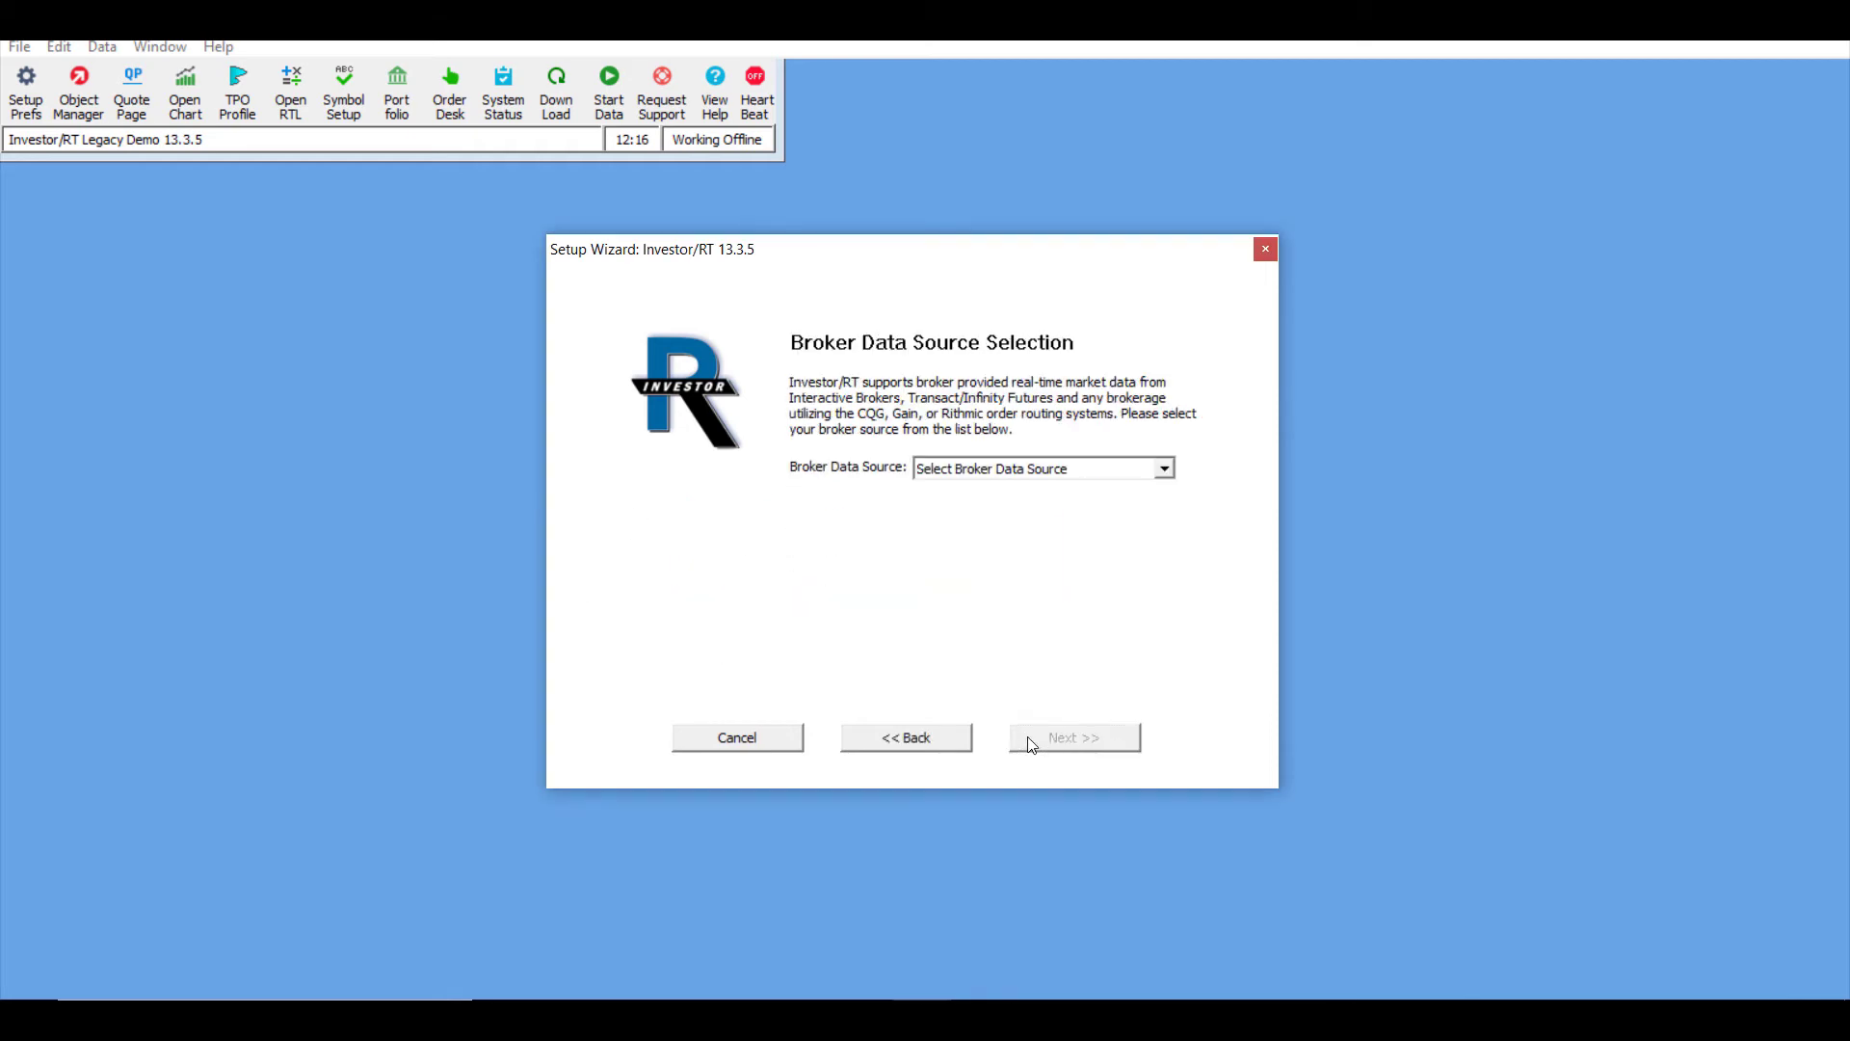
{"action": "left_click", "coordinate": [1064, 470]}
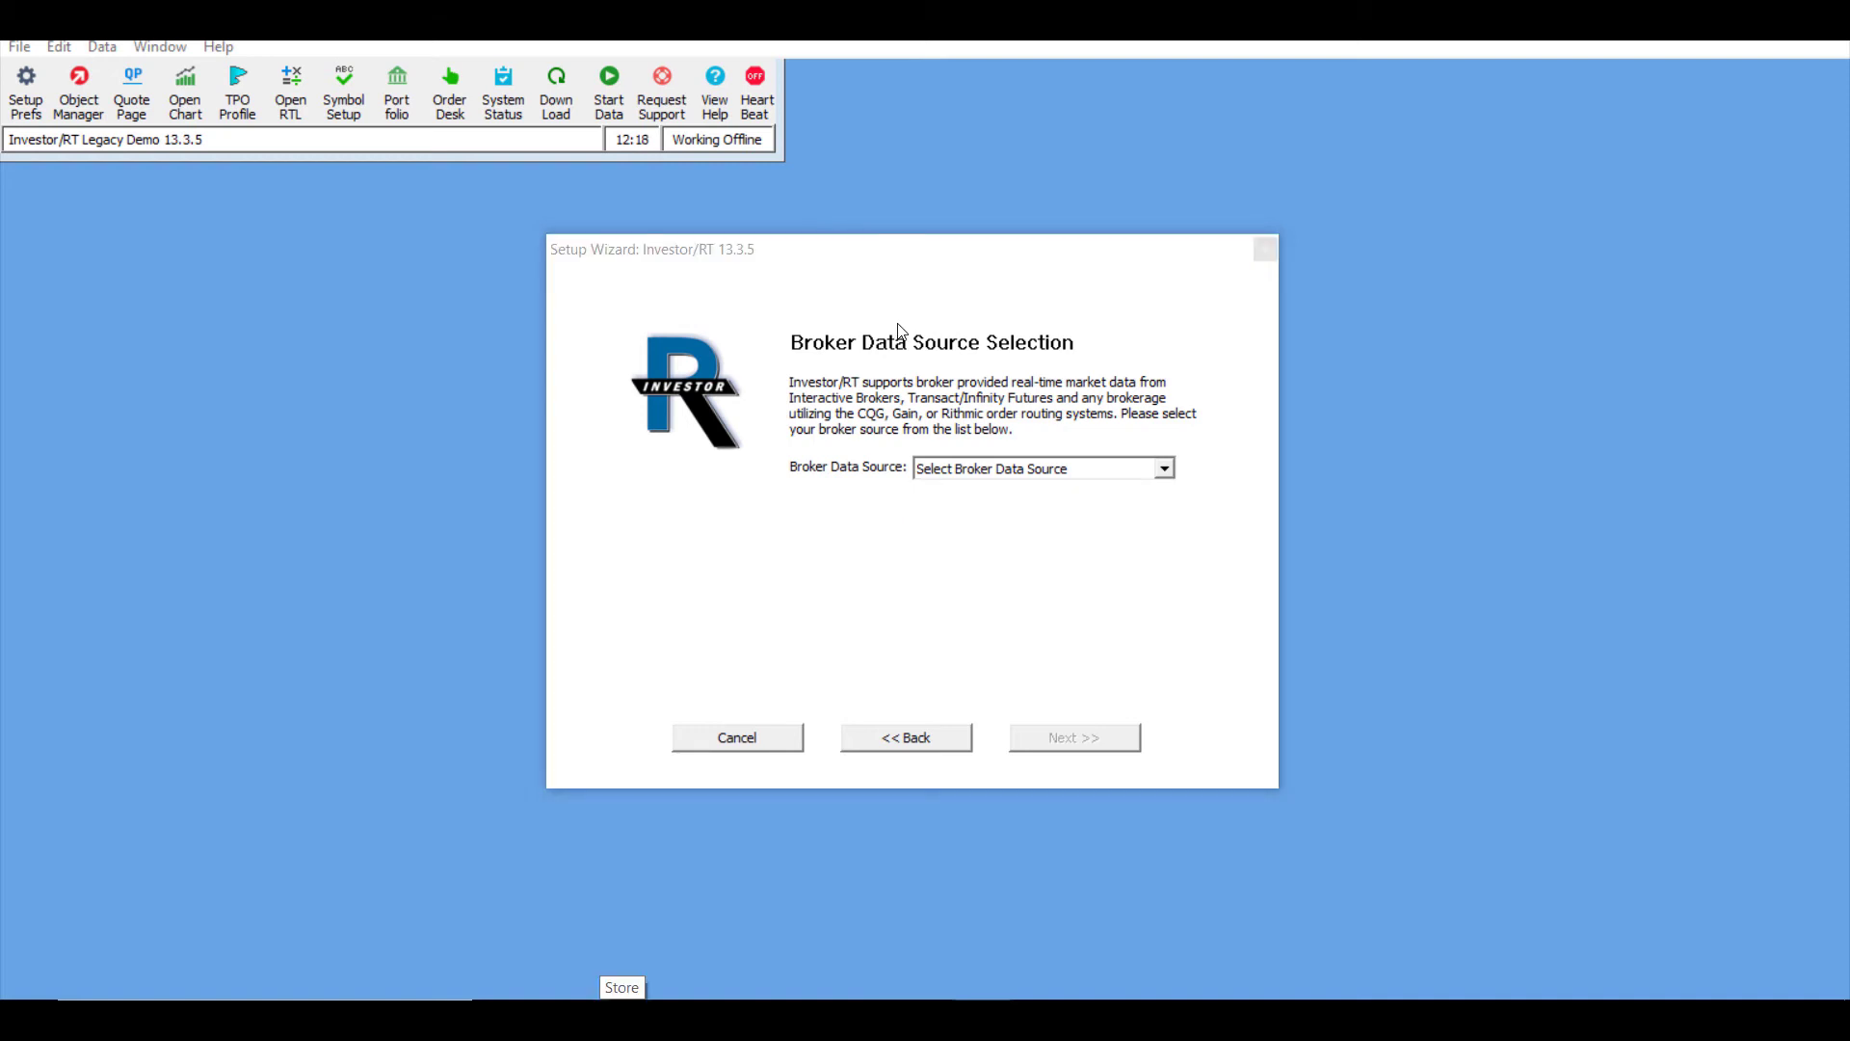
Step: Pick Rithmic as the data source, enter its user name and password, and keep the sample quotepage
{"action": "left_click", "coordinate": [965, 470]}
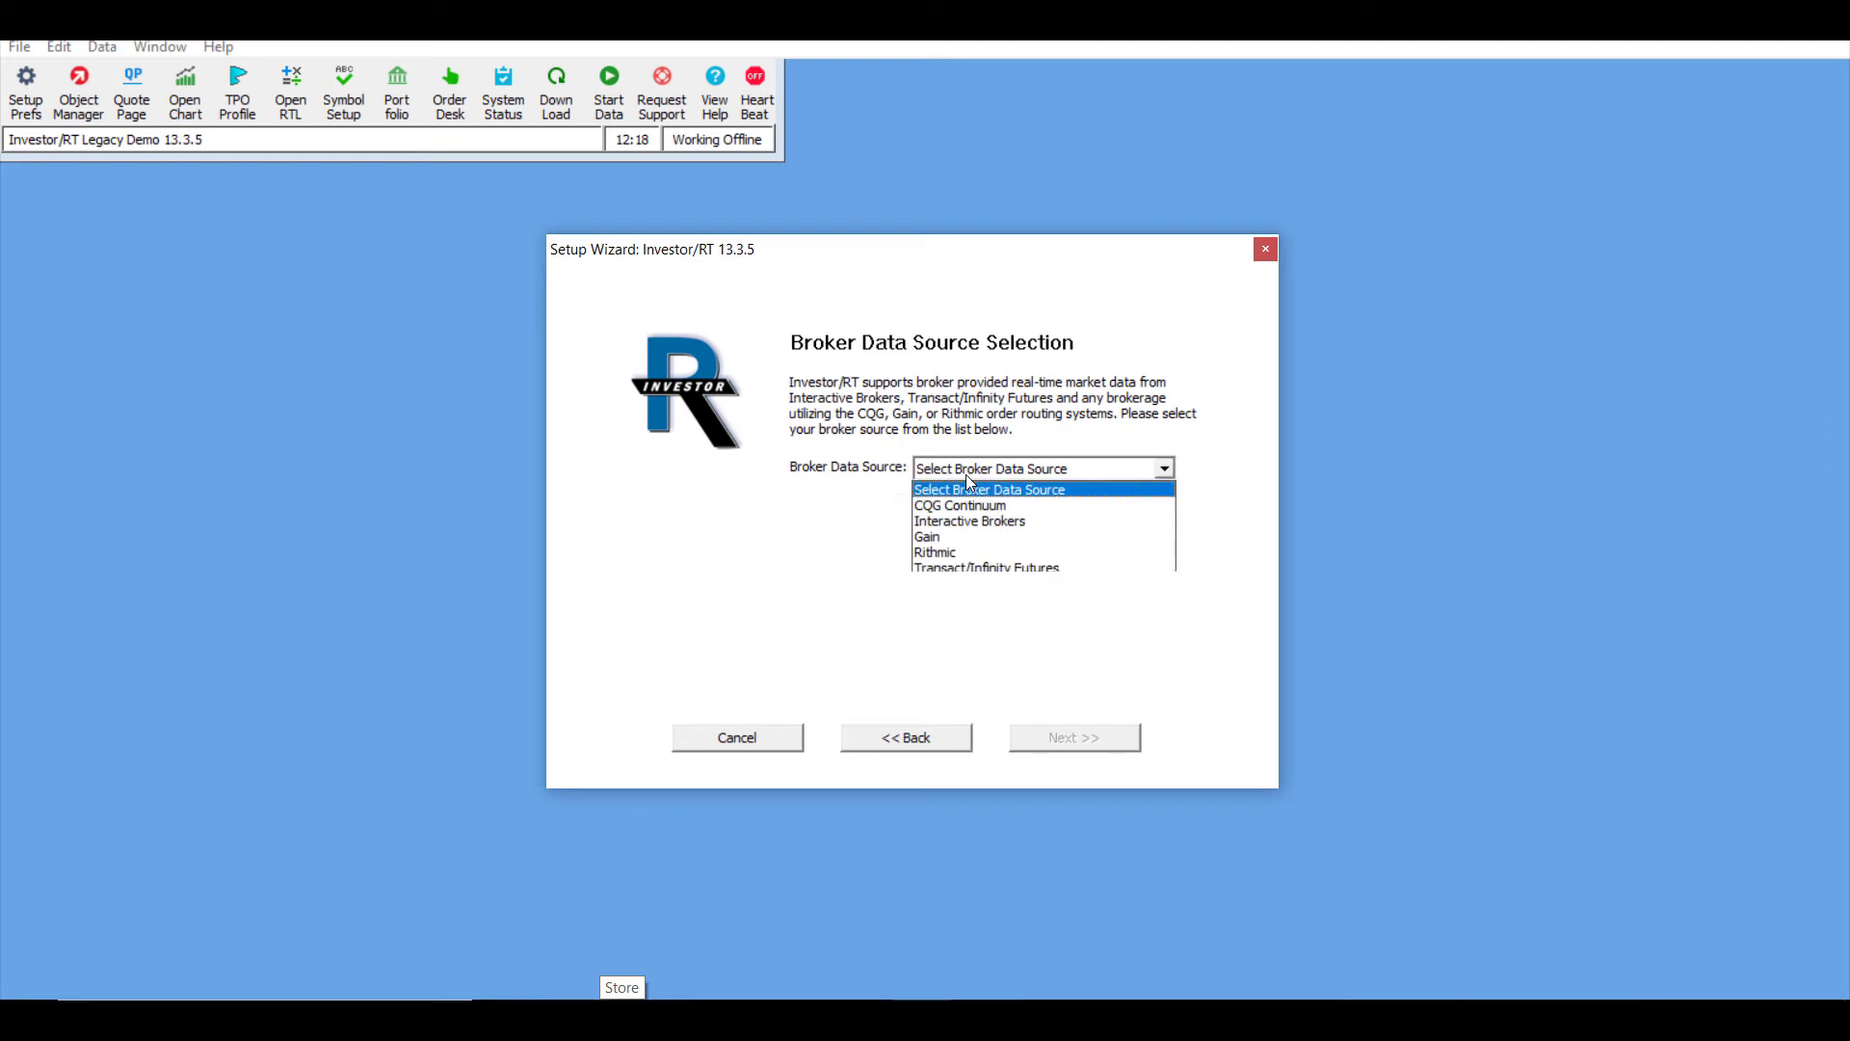
{"action": "left_click", "coordinate": [958, 553]}
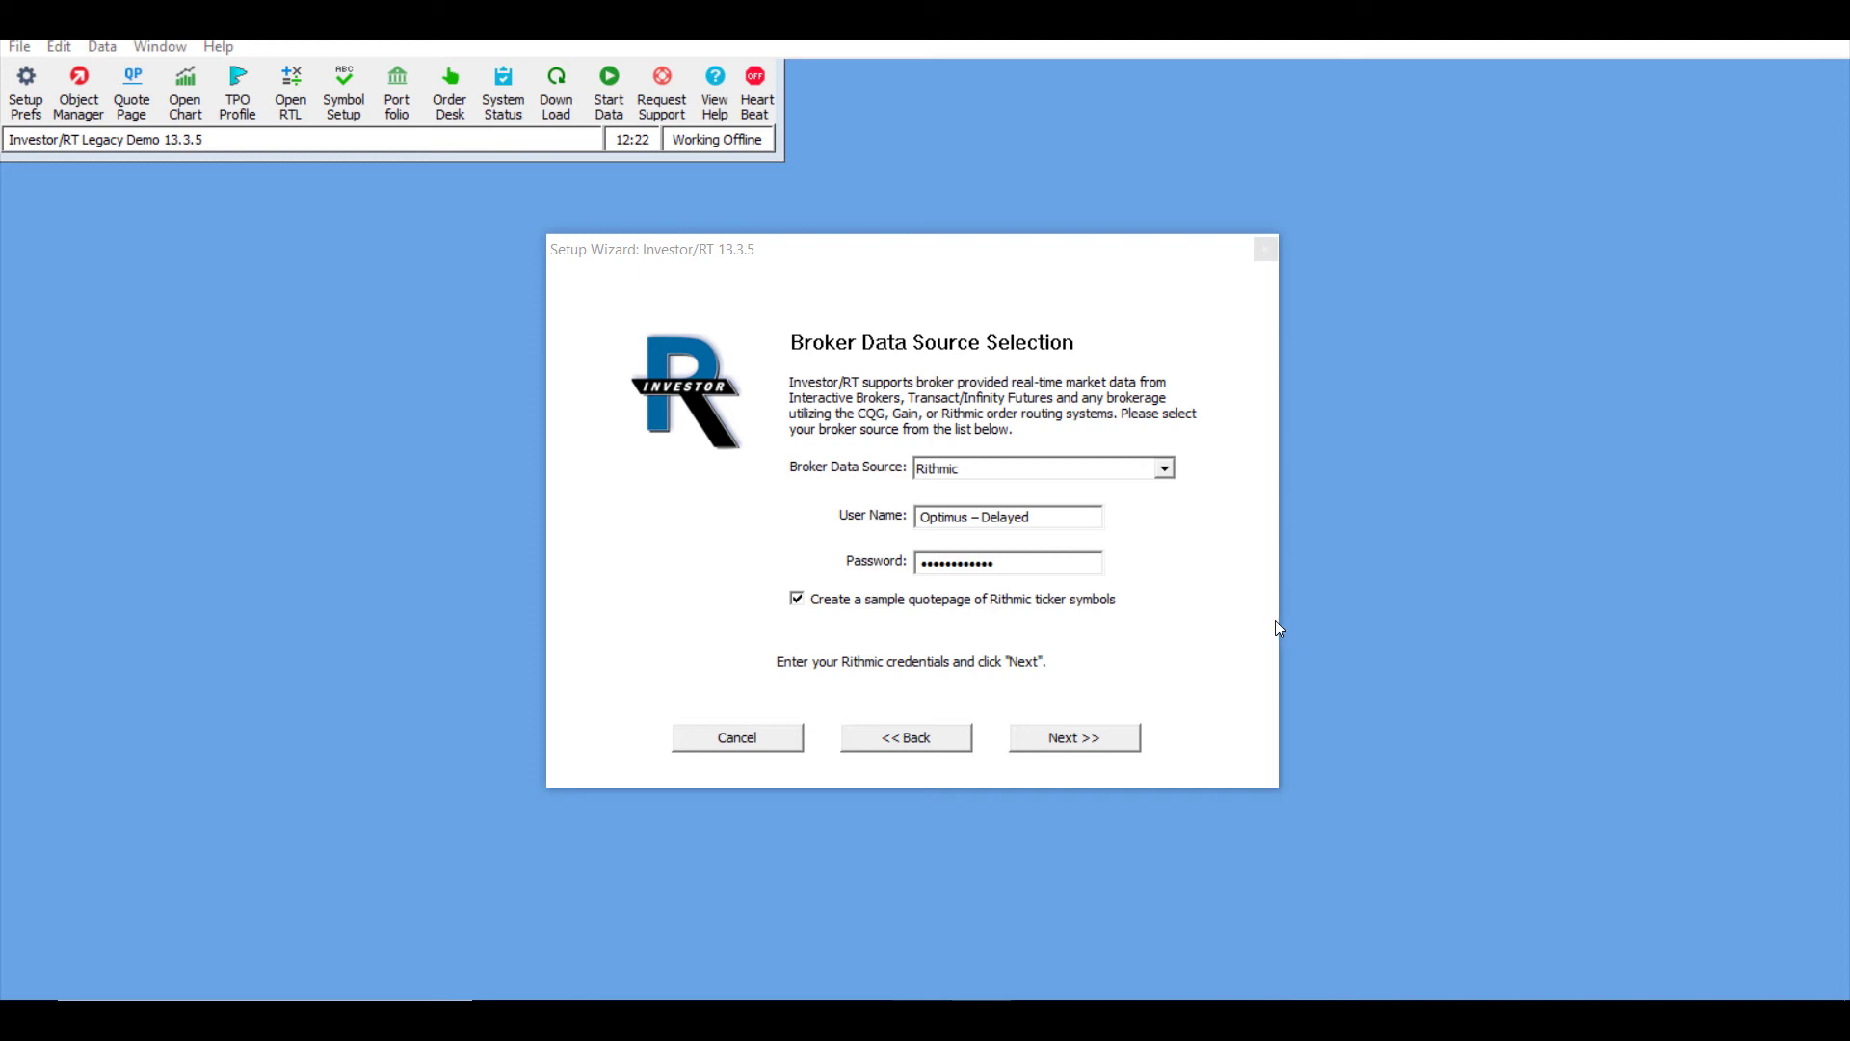
{"action": "left_click", "coordinate": [1120, 746]}
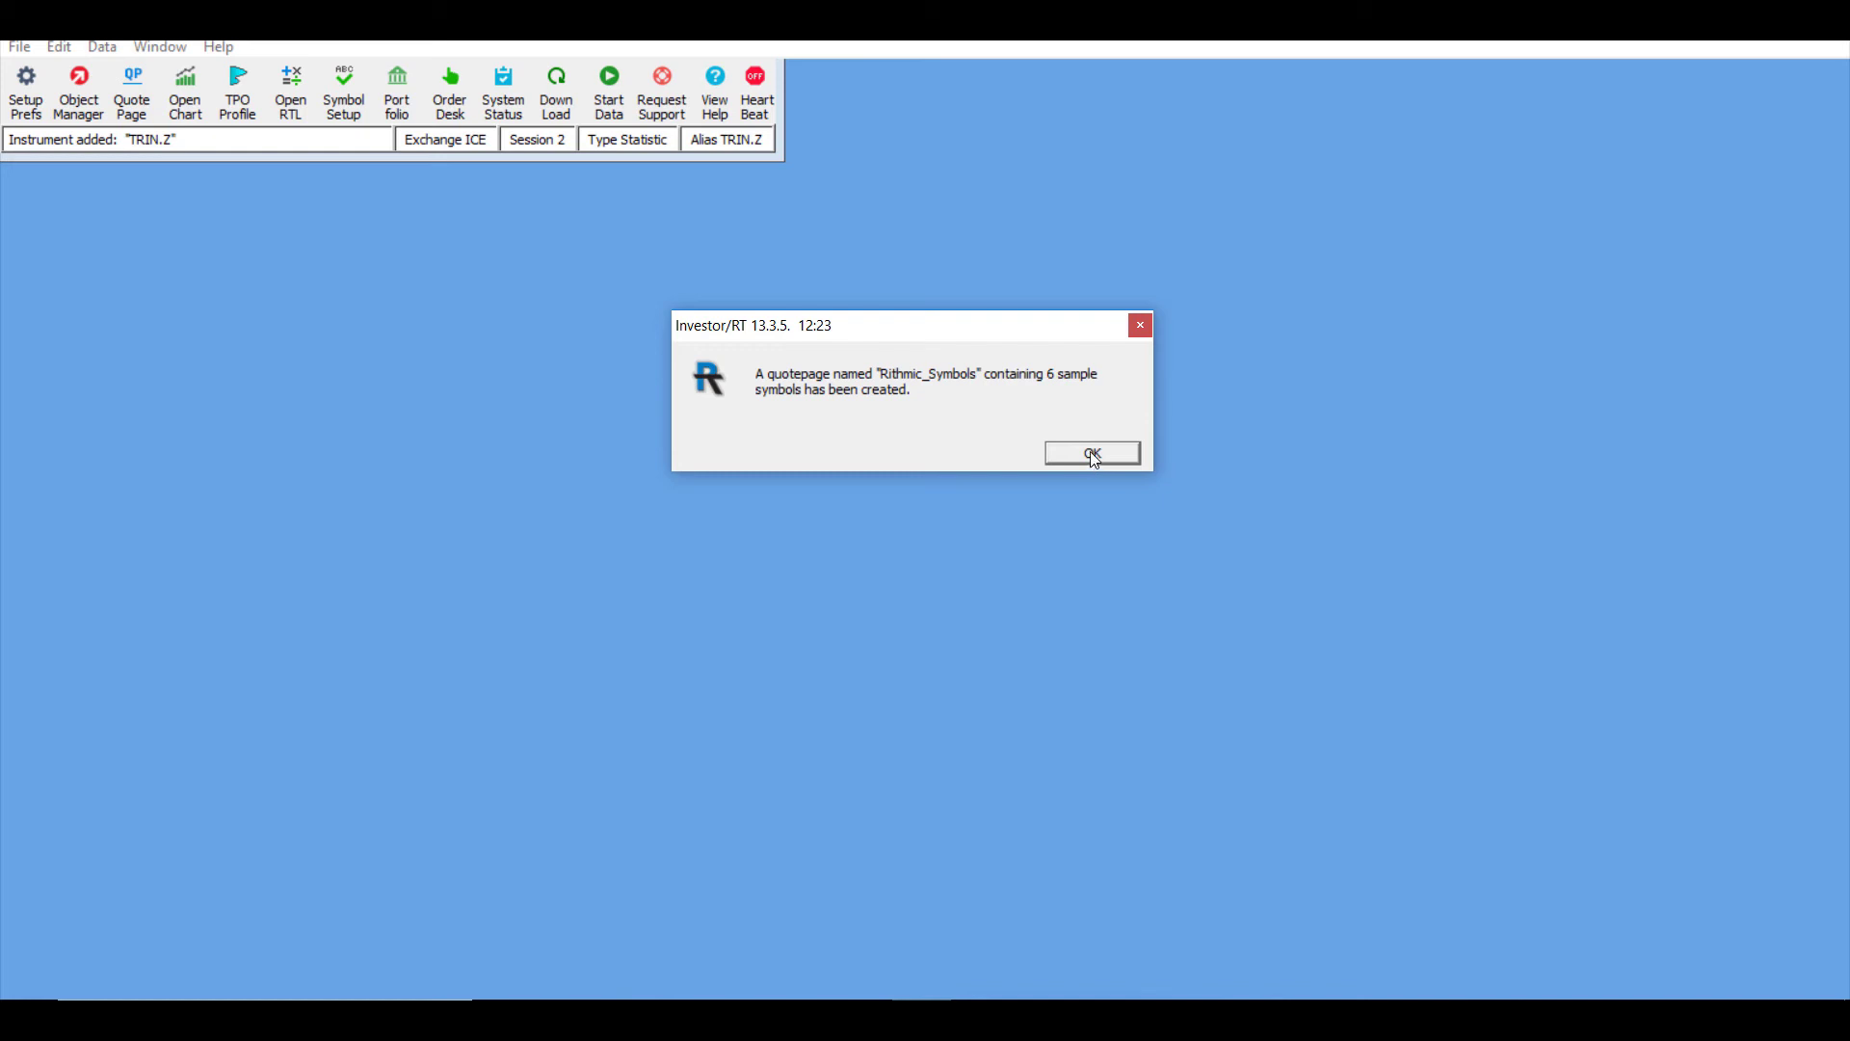
Step: Acknowledge the Rithmic_Symbols quotepage message and dismiss the DTN MA recommendation notice
{"action": "left_click", "coordinate": [1094, 455]}
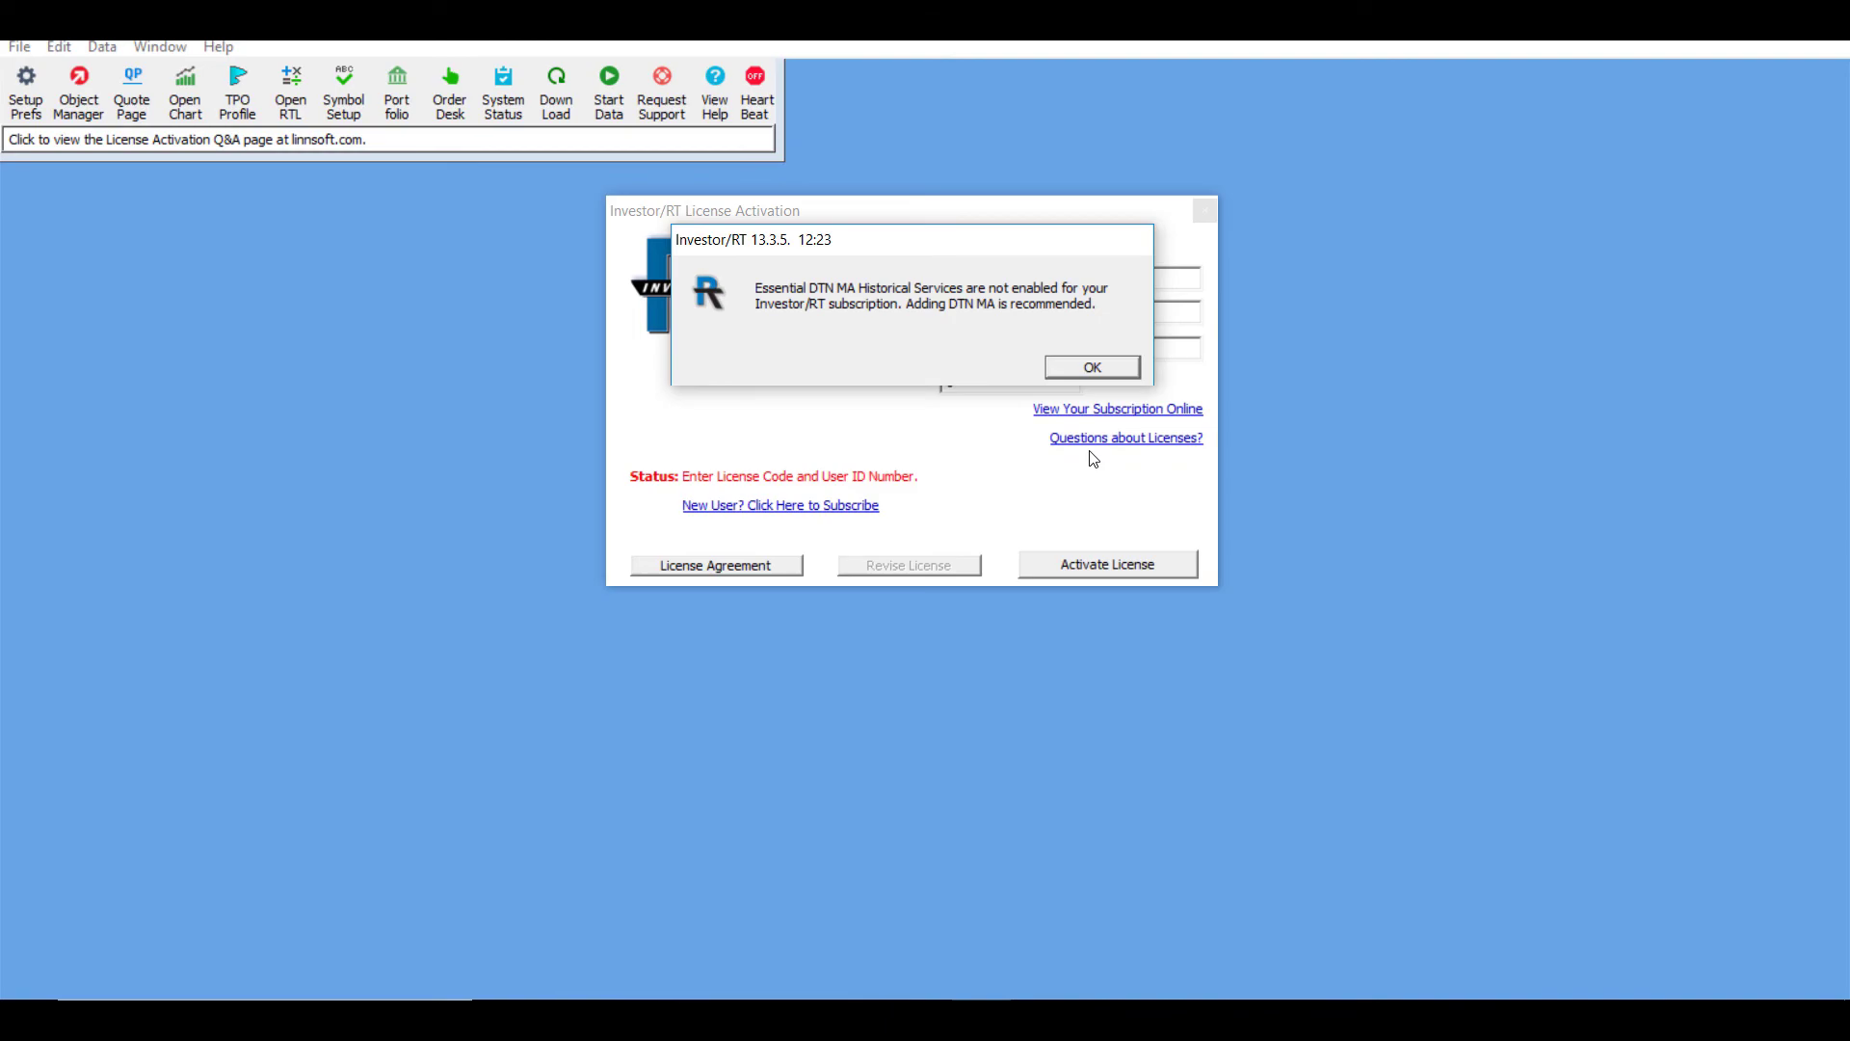
{"action": "key", "text": "Return"}
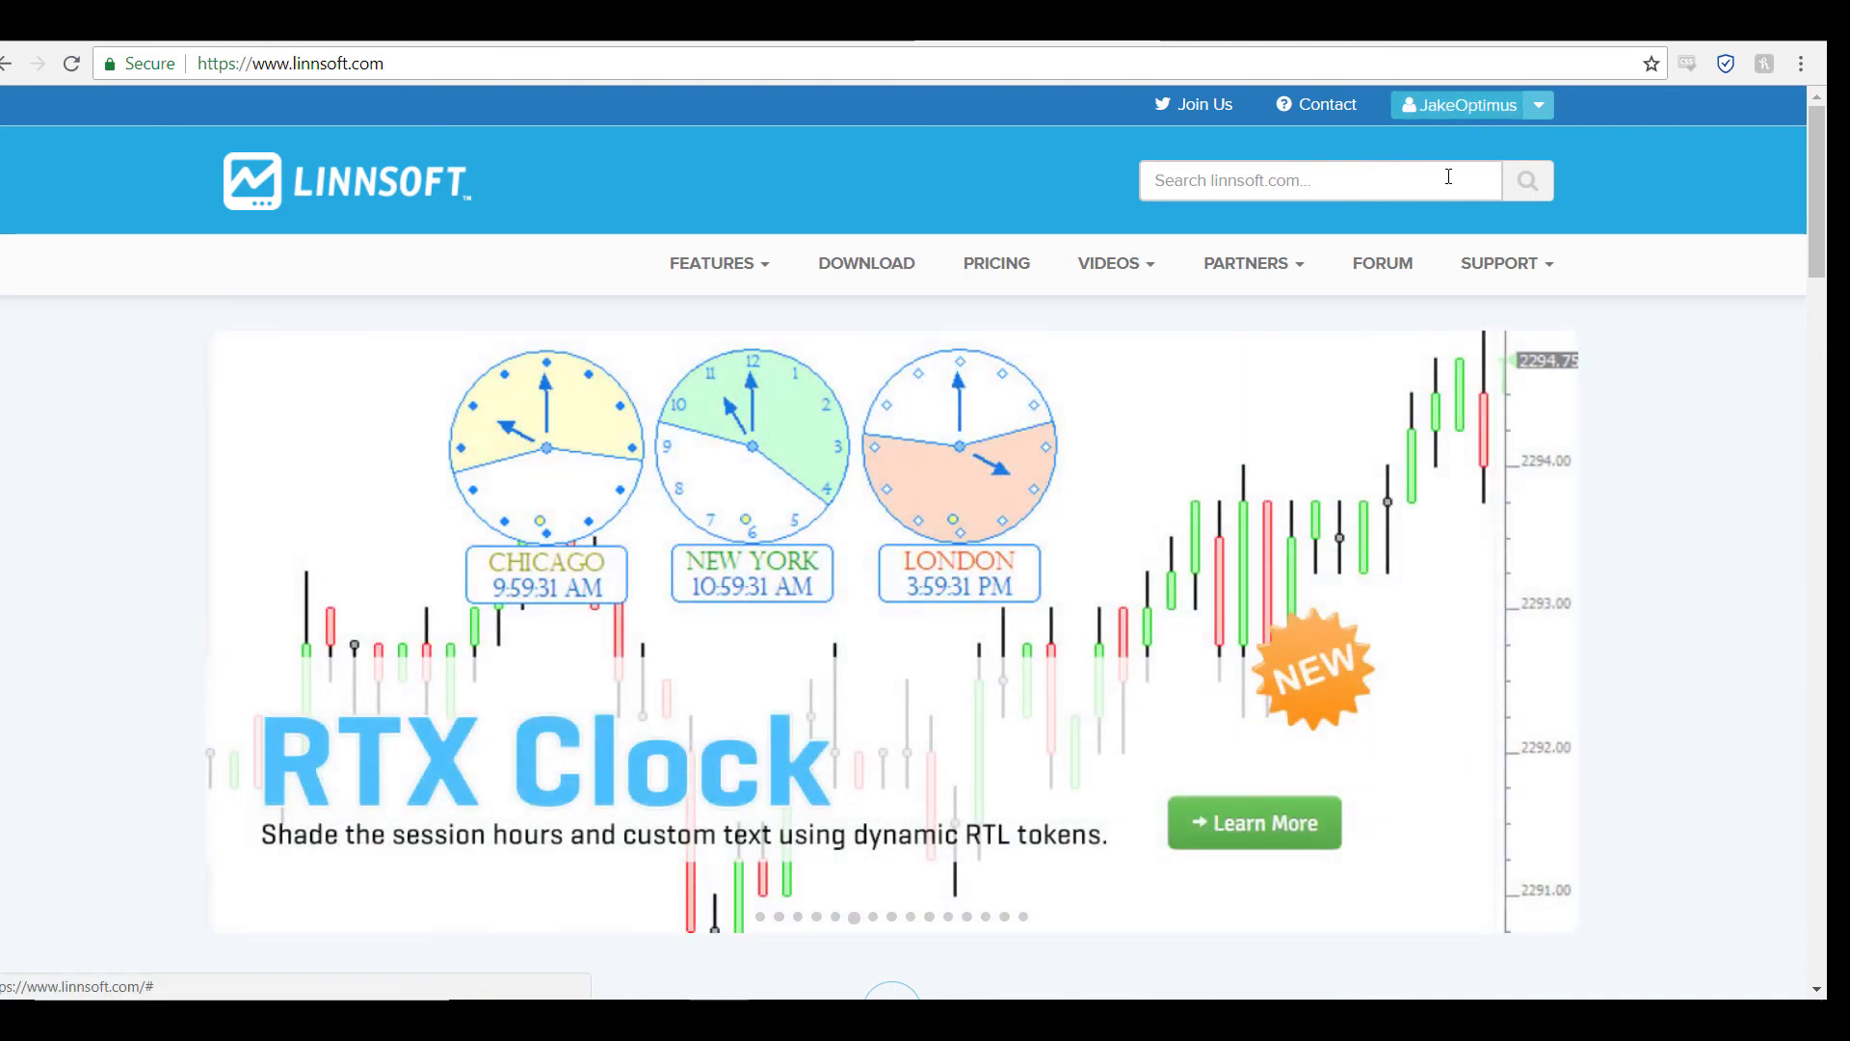
Step: Go to the Licenses page through the Linnsoft account menu
{"action": "left_click", "coordinate": [1541, 114]}
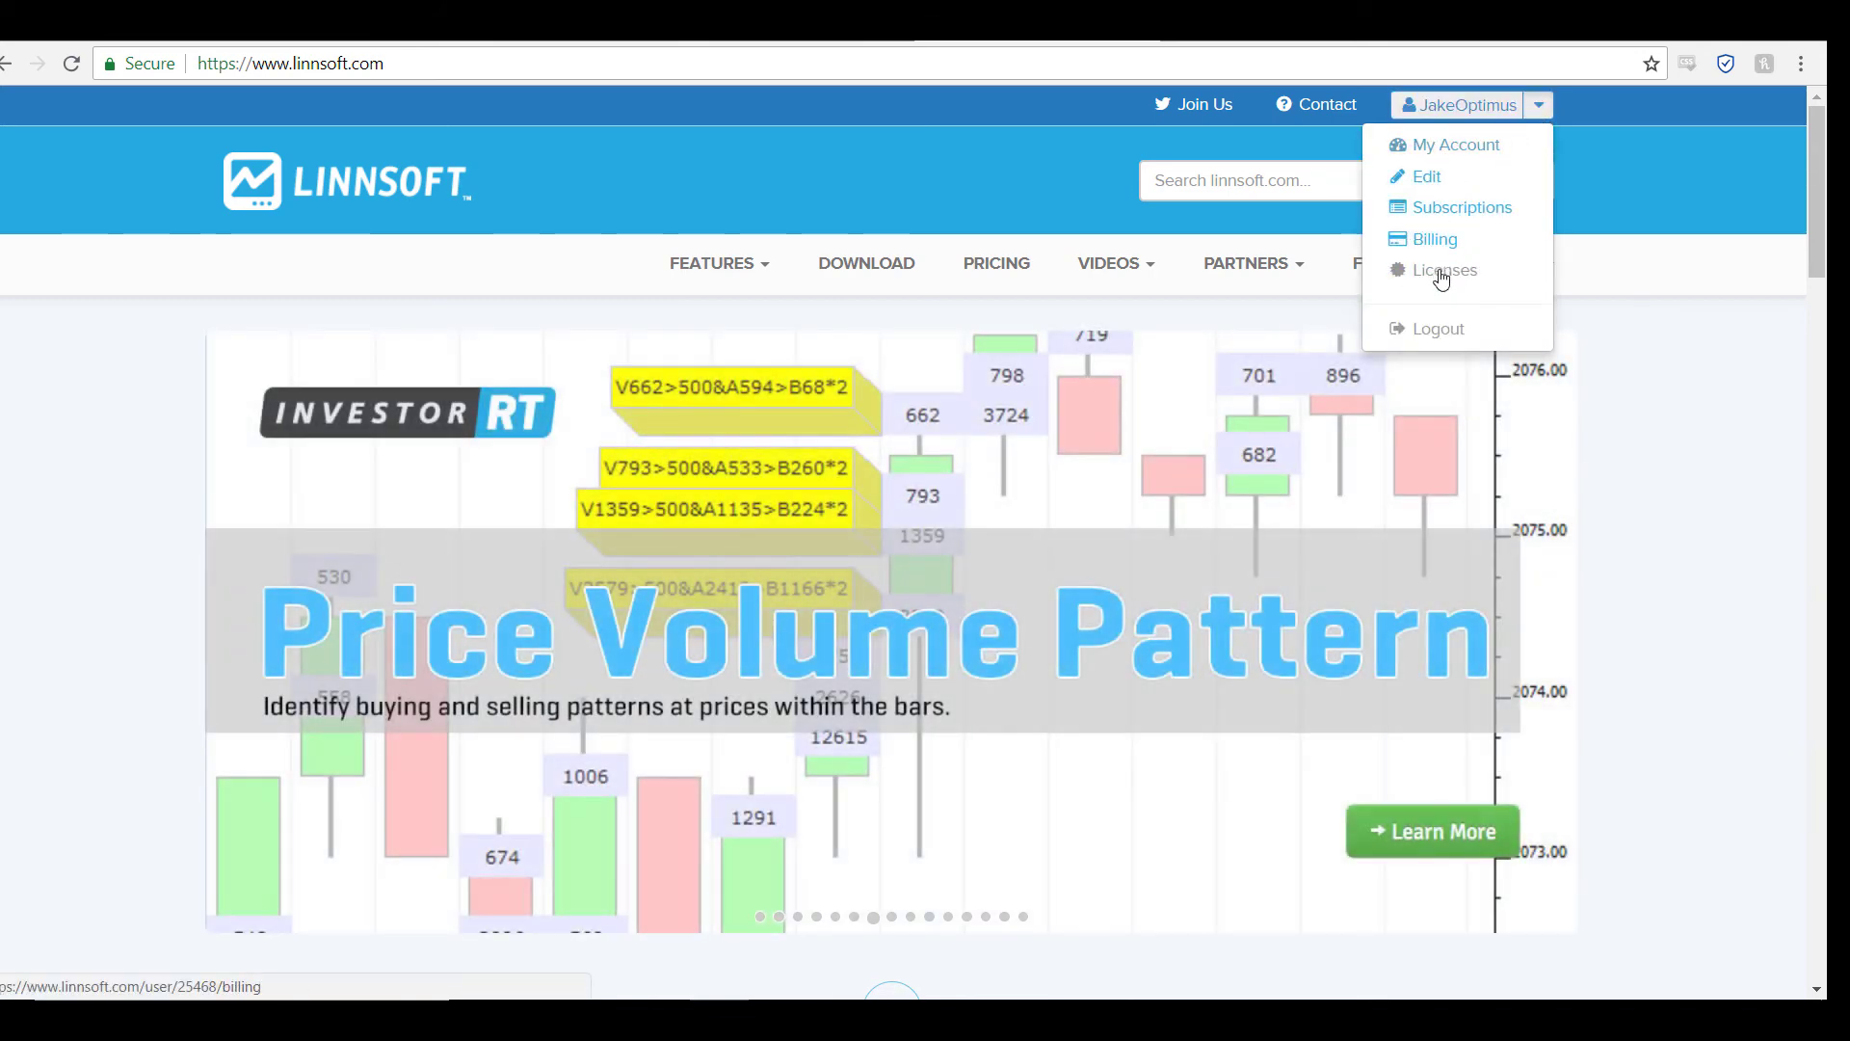
{"action": "left_click", "coordinate": [1442, 277]}
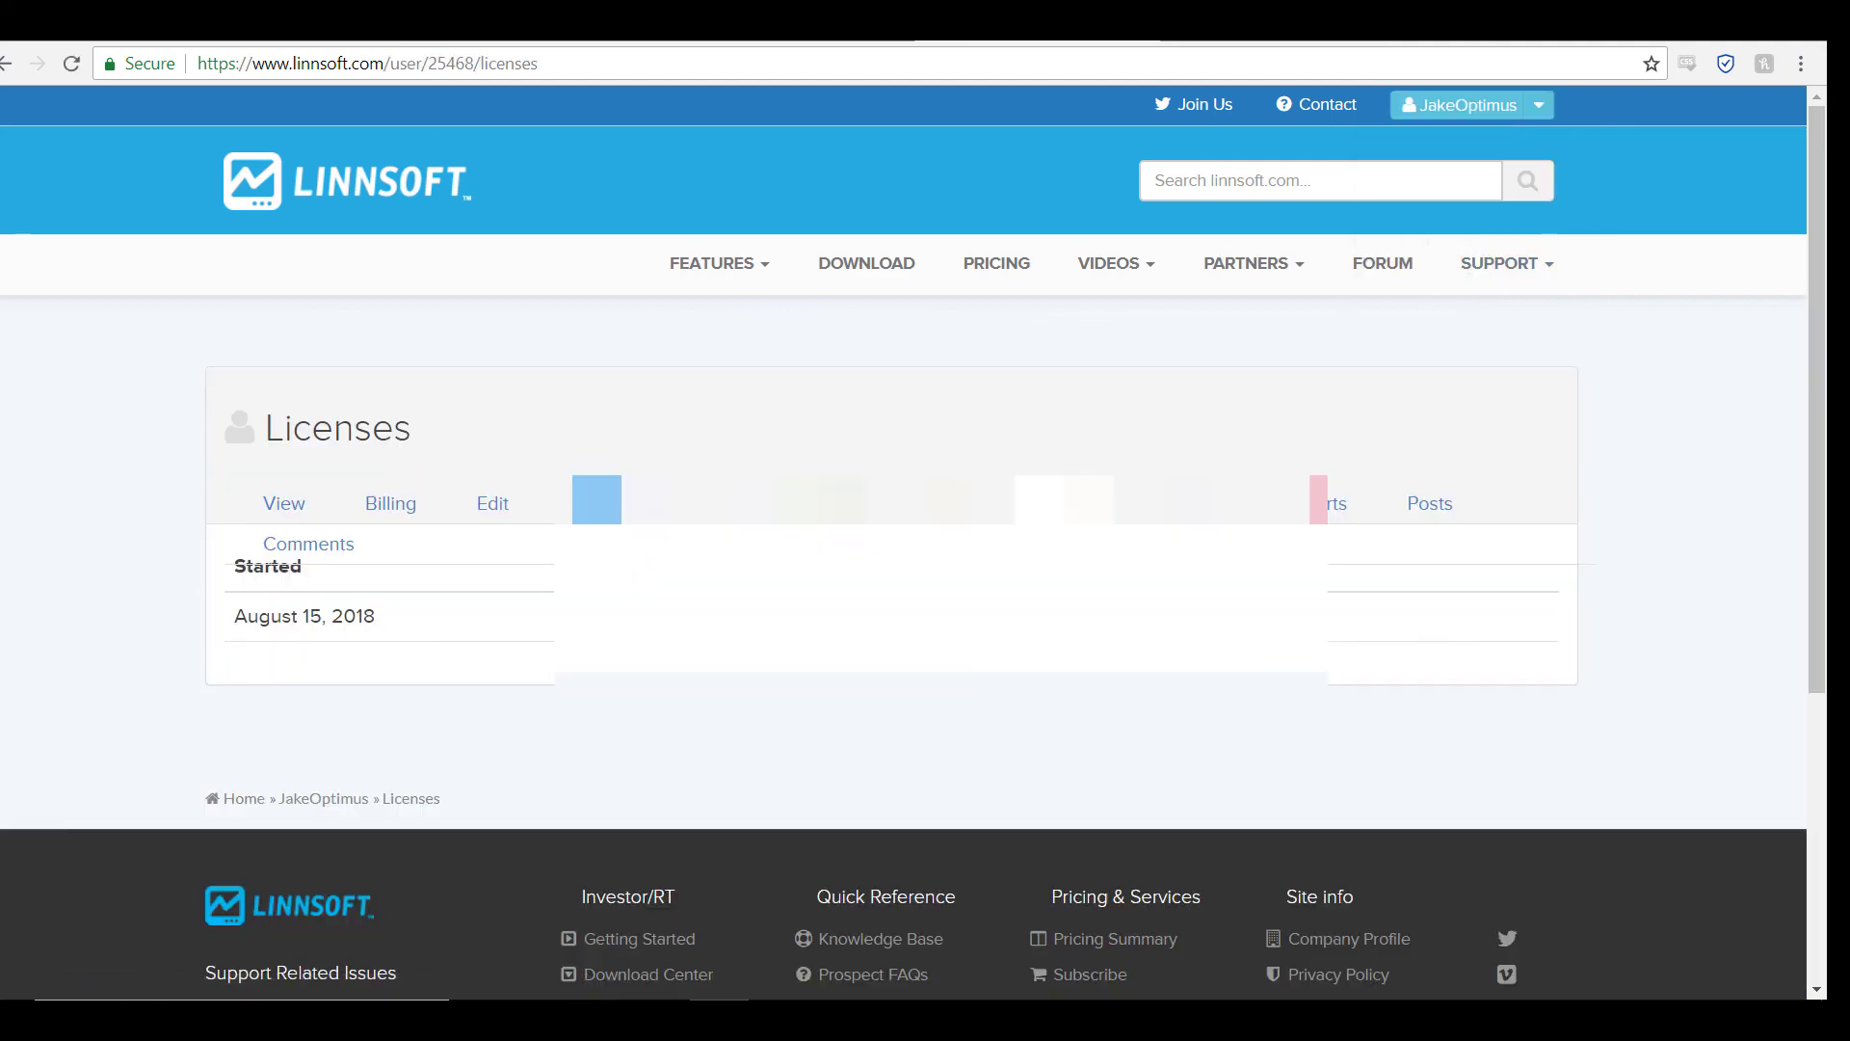
{"action": "scroll", "coordinate": [1060, 366], "scroll_direction": "down", "scroll_amount": 1}
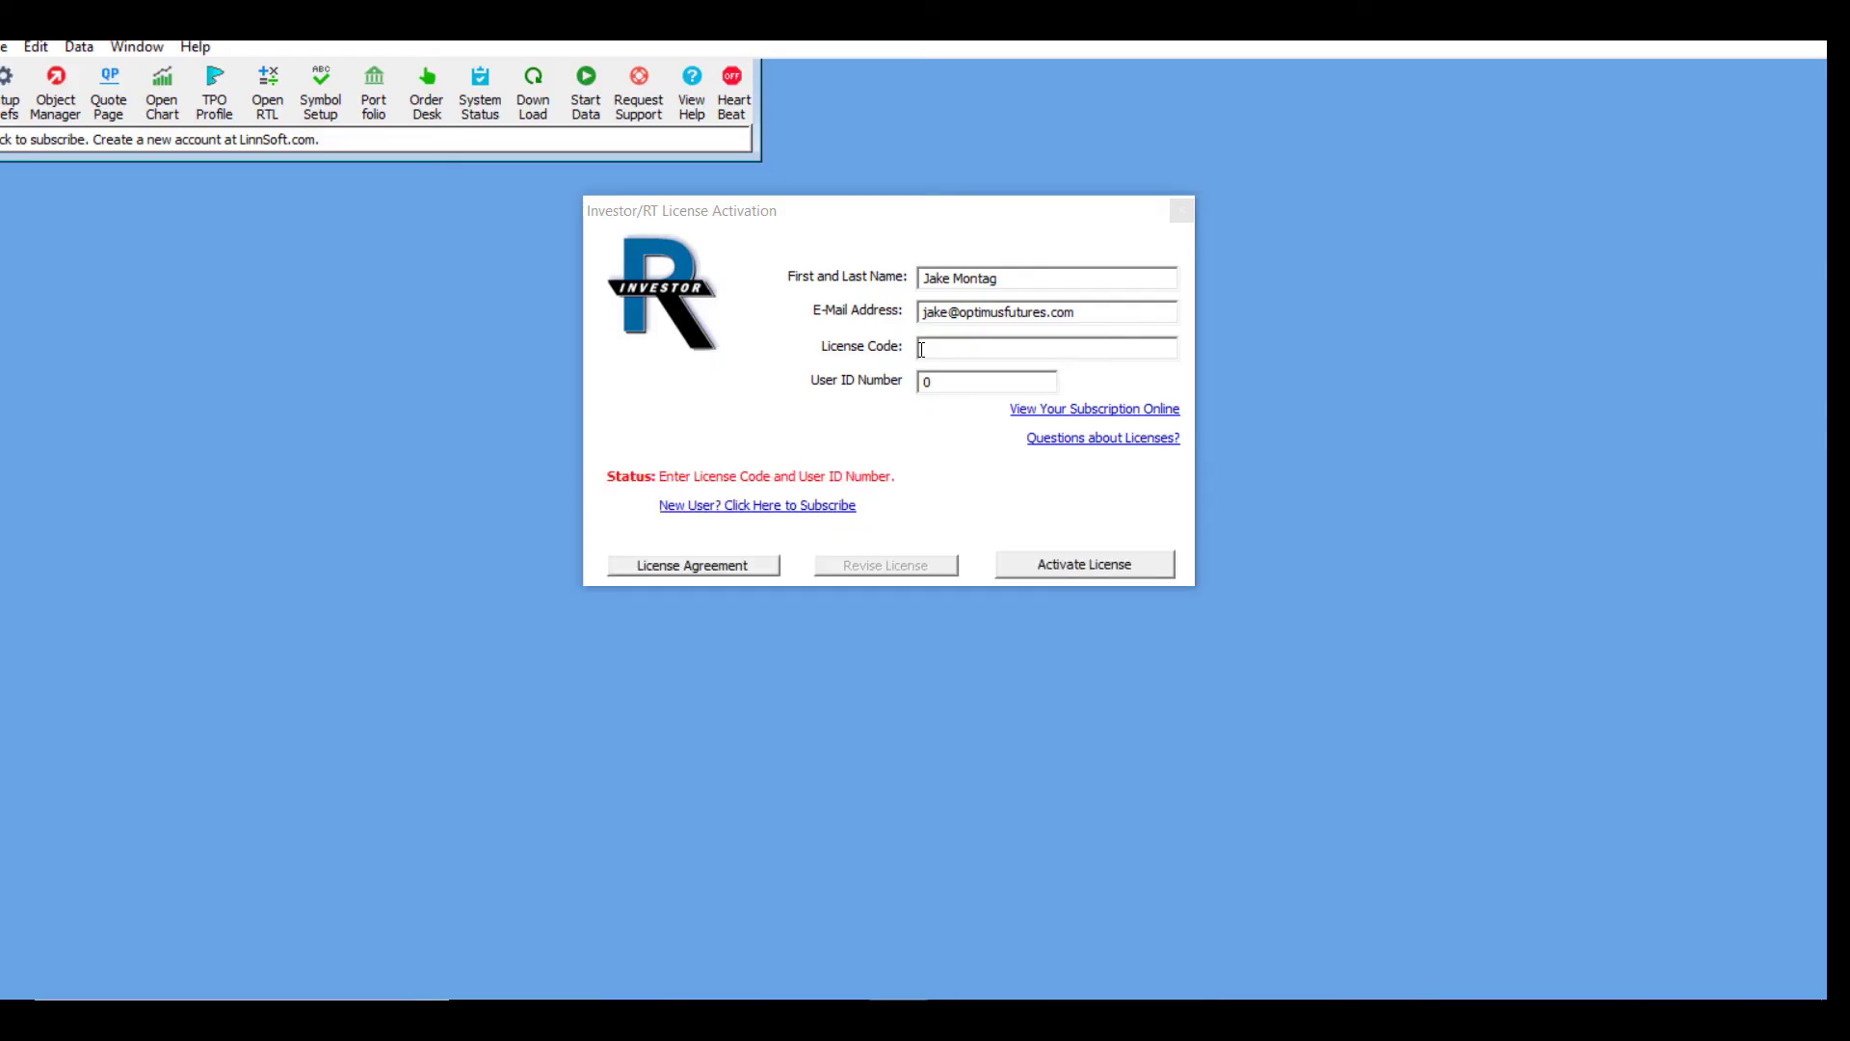
Step: Paste the License Code into the activation form and select the User ID to copy
{"action": "left_click", "coordinate": [920, 349]}
{"action": "key", "text": "ctrl+v"}
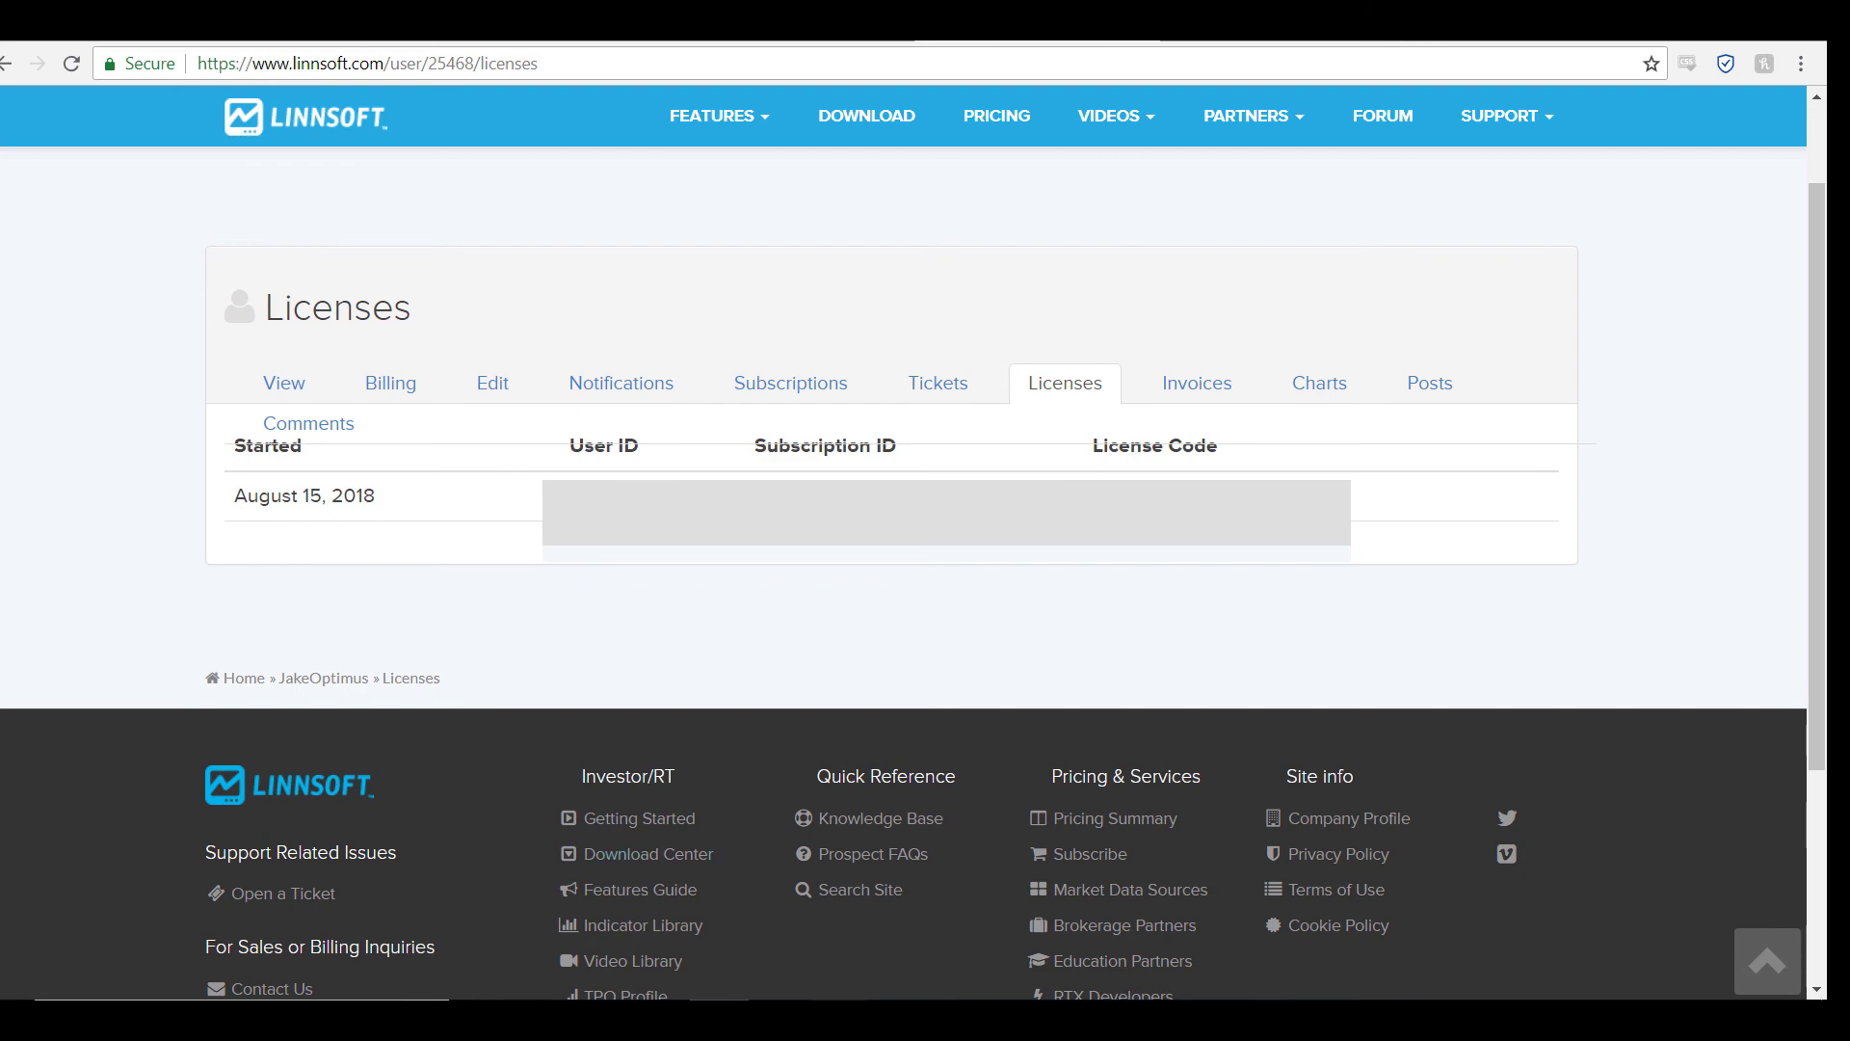
{"action": "double_click", "coordinate": [602, 496]}
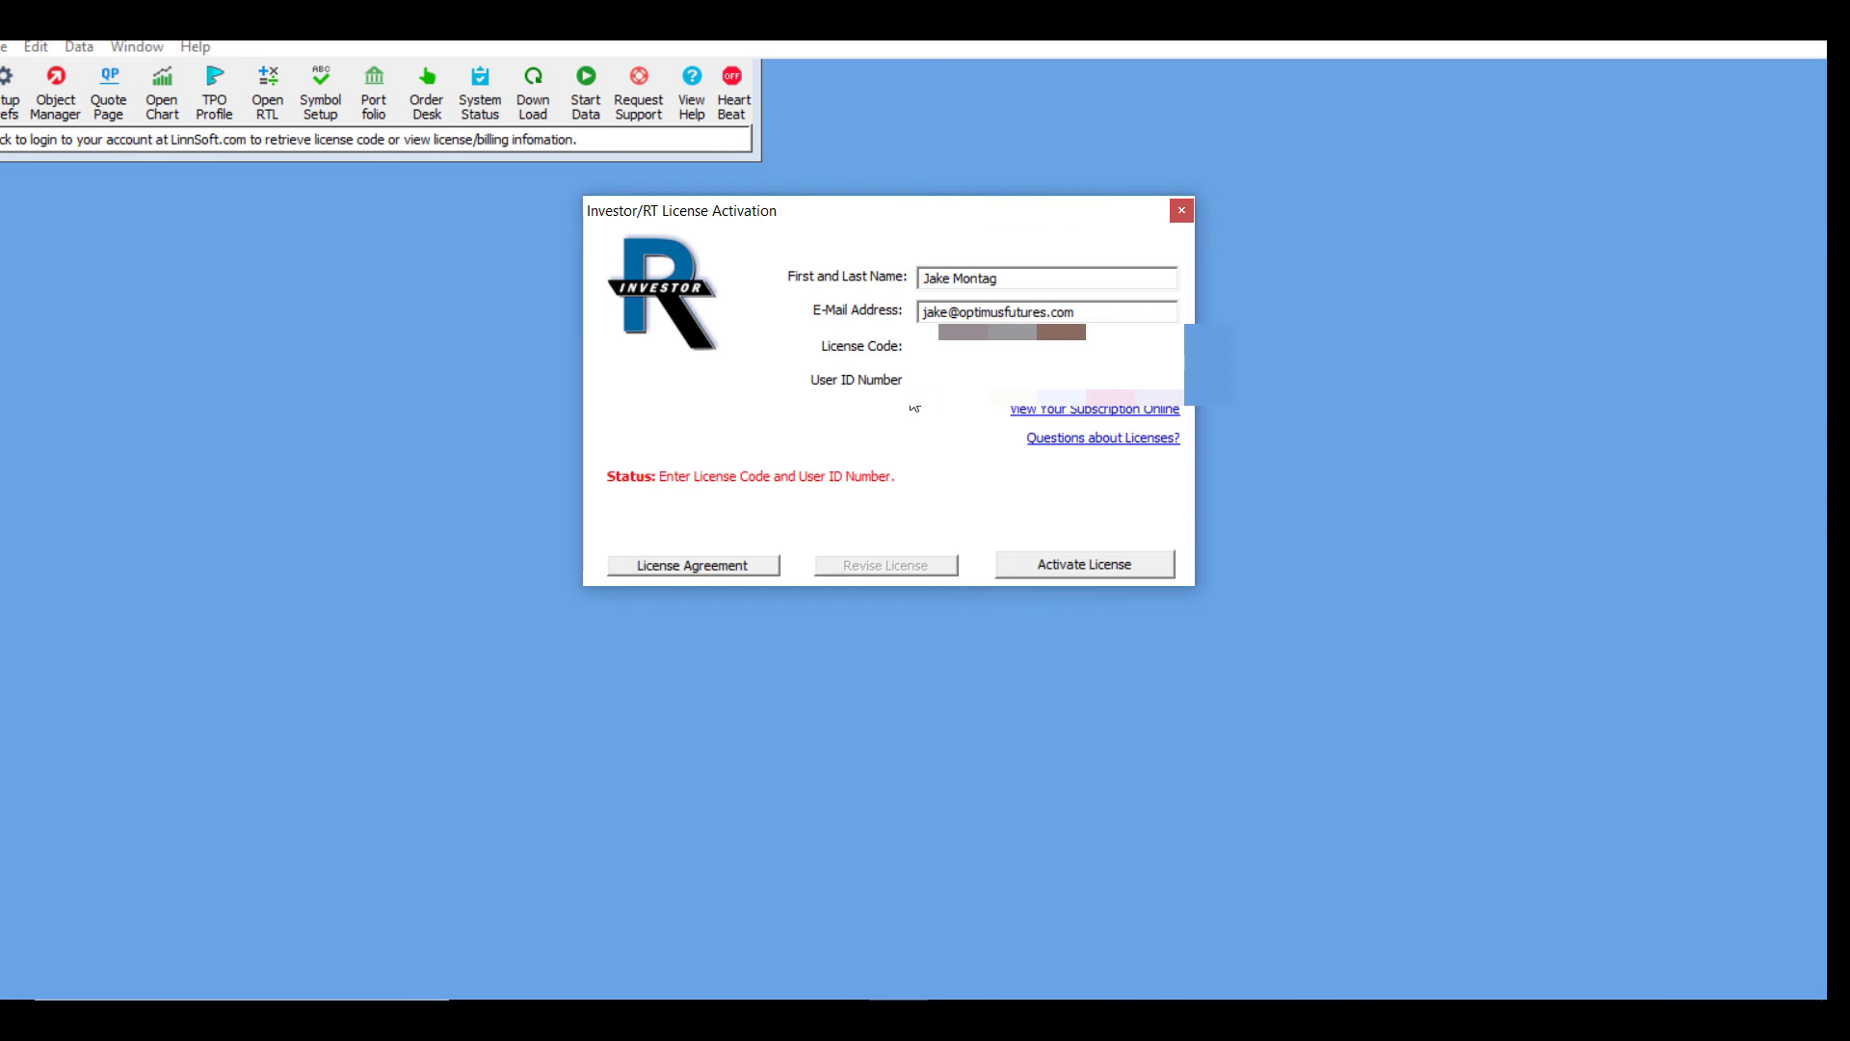
Step: Activate the license, tick 'Yes, I agree' to the license terms, and advance to time zone
{"action": "left_click", "coordinate": [1110, 569]}
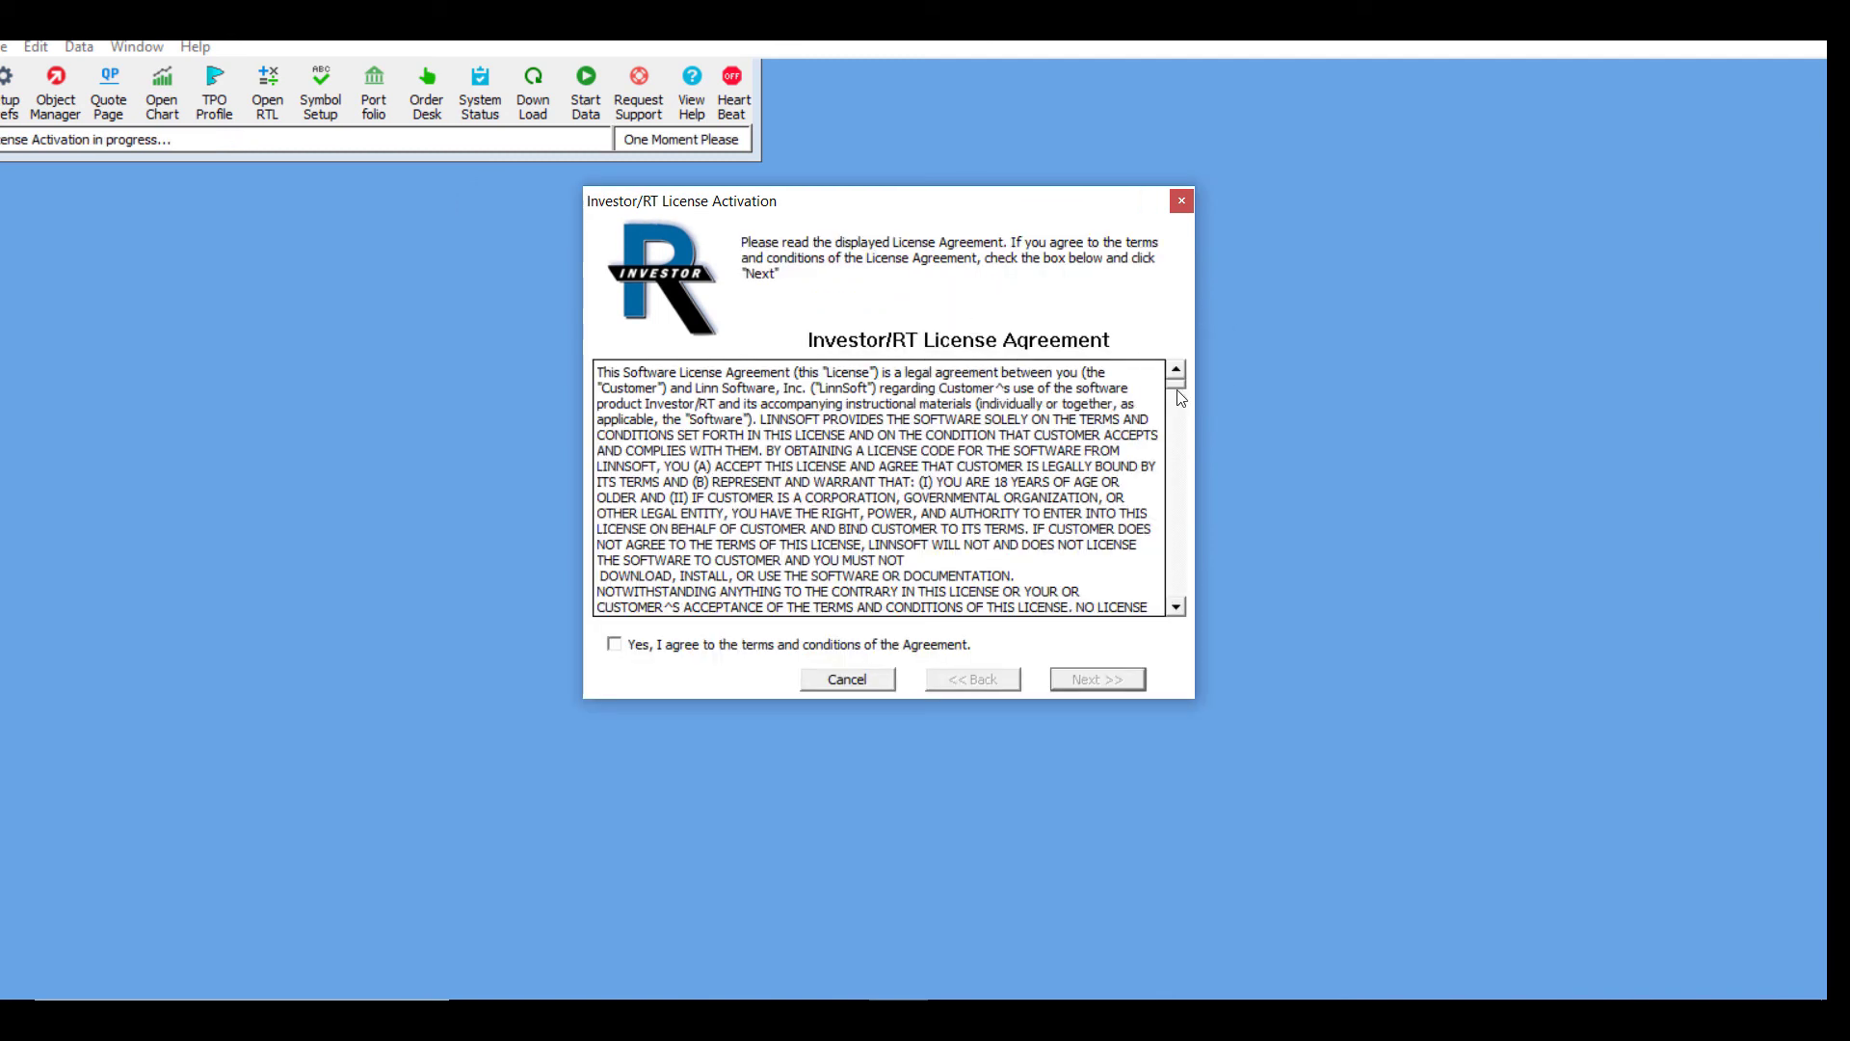
{"action": "left_click_drag", "start_coordinate": [1181, 391], "coordinate": [1180, 602]}
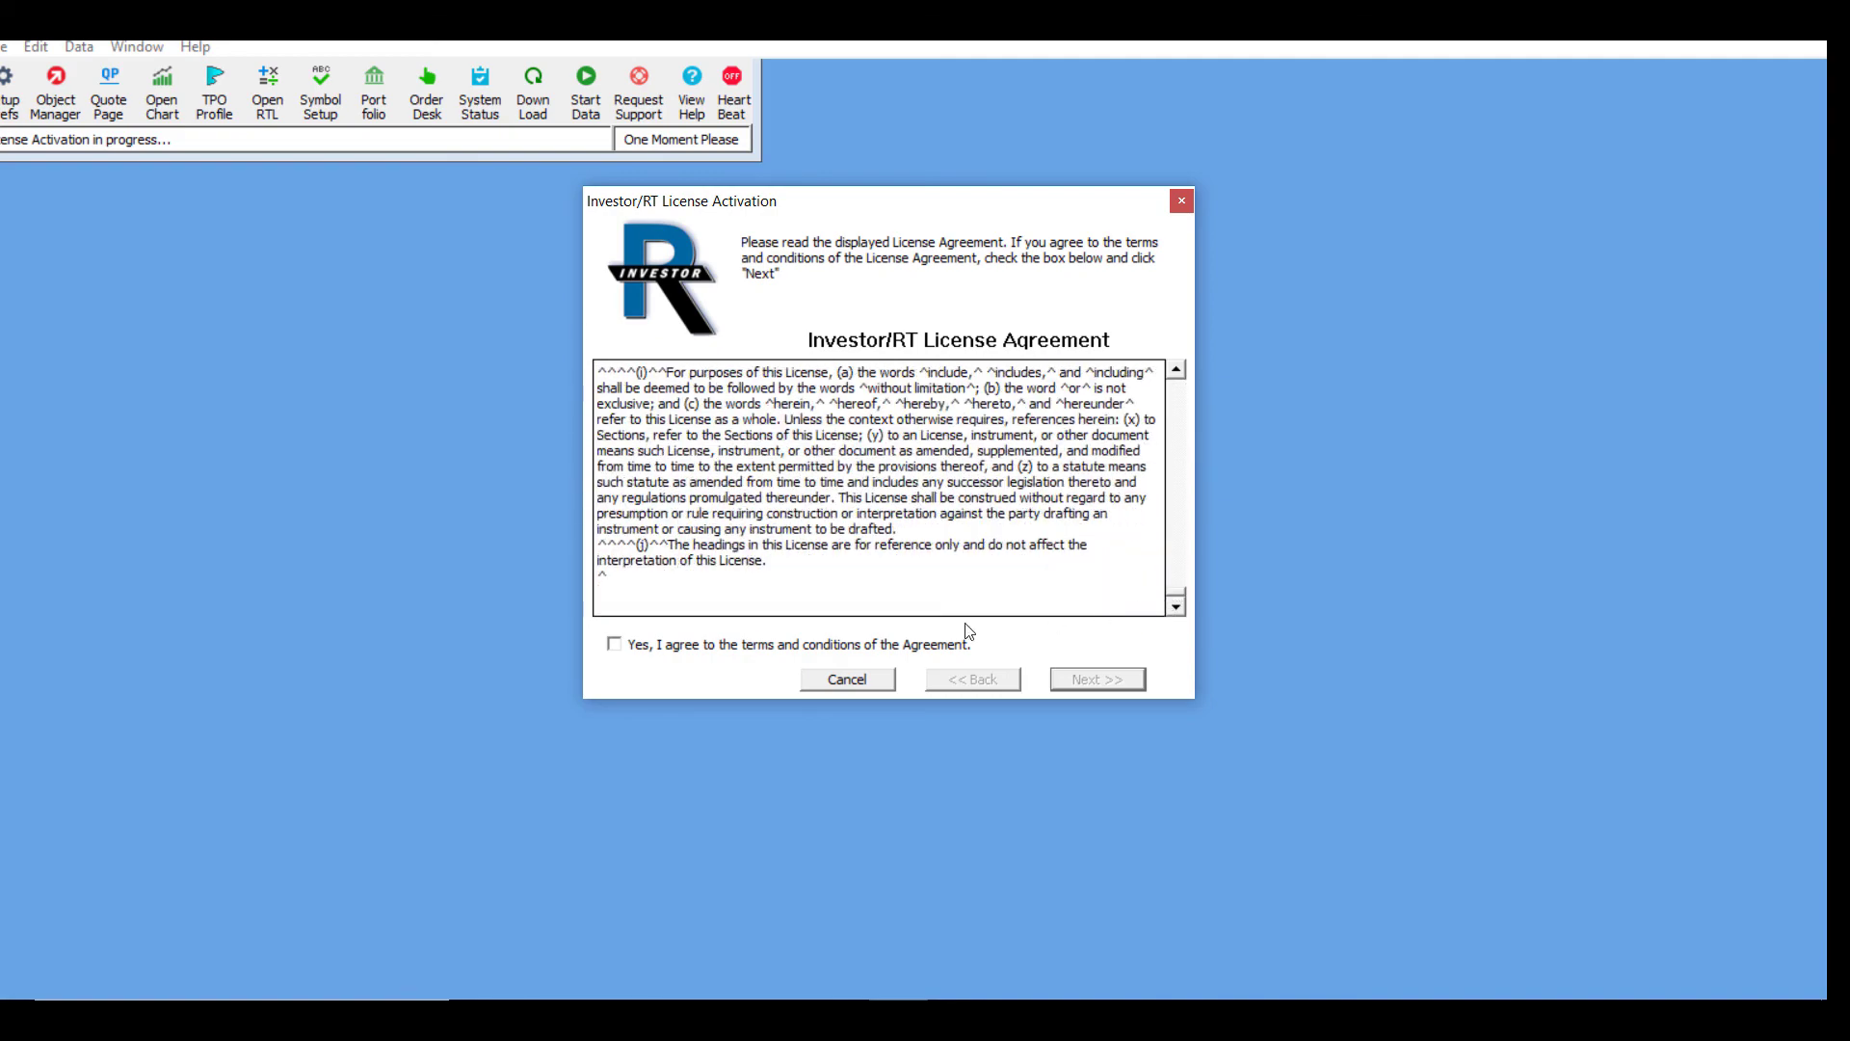
{"action": "left_click", "coordinate": [615, 645]}
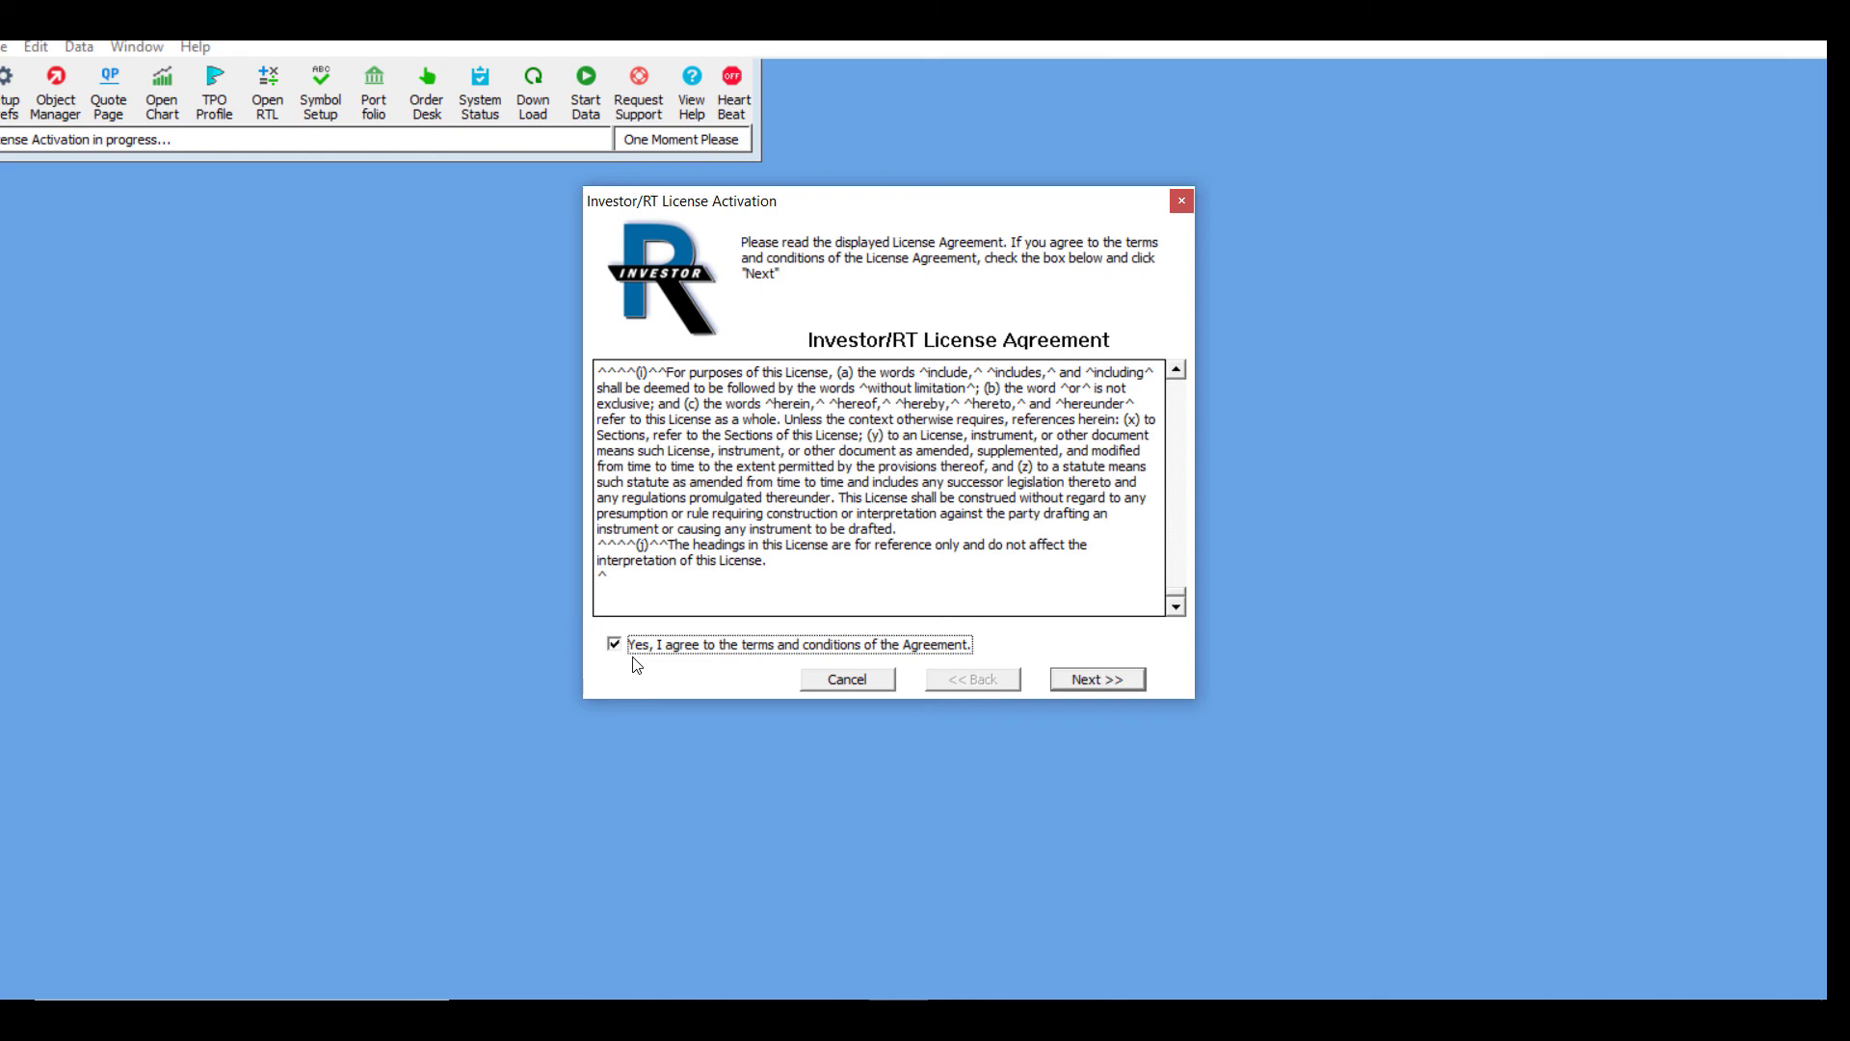
{"action": "left_click", "coordinate": [1099, 680]}
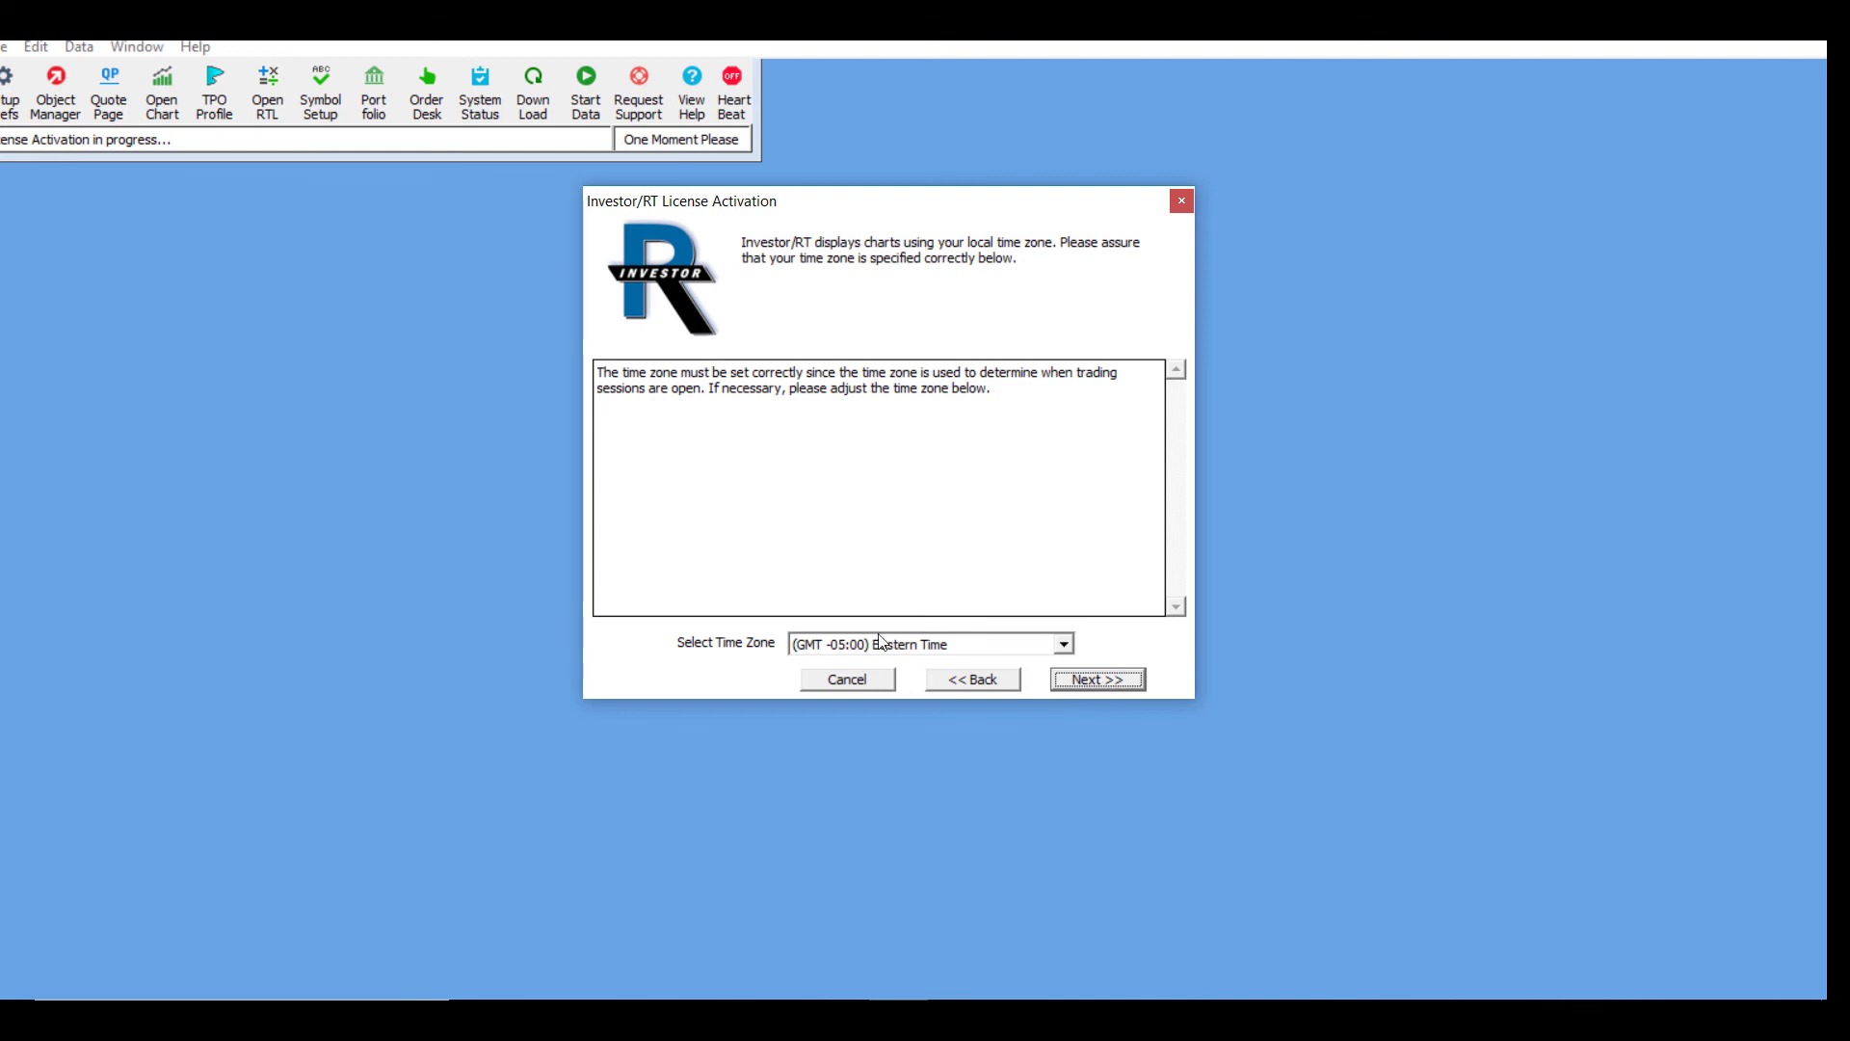
Step: Accept Eastern Time and the daily backup defaults, then activate the license via the server
{"action": "left_click", "coordinate": [1078, 682]}
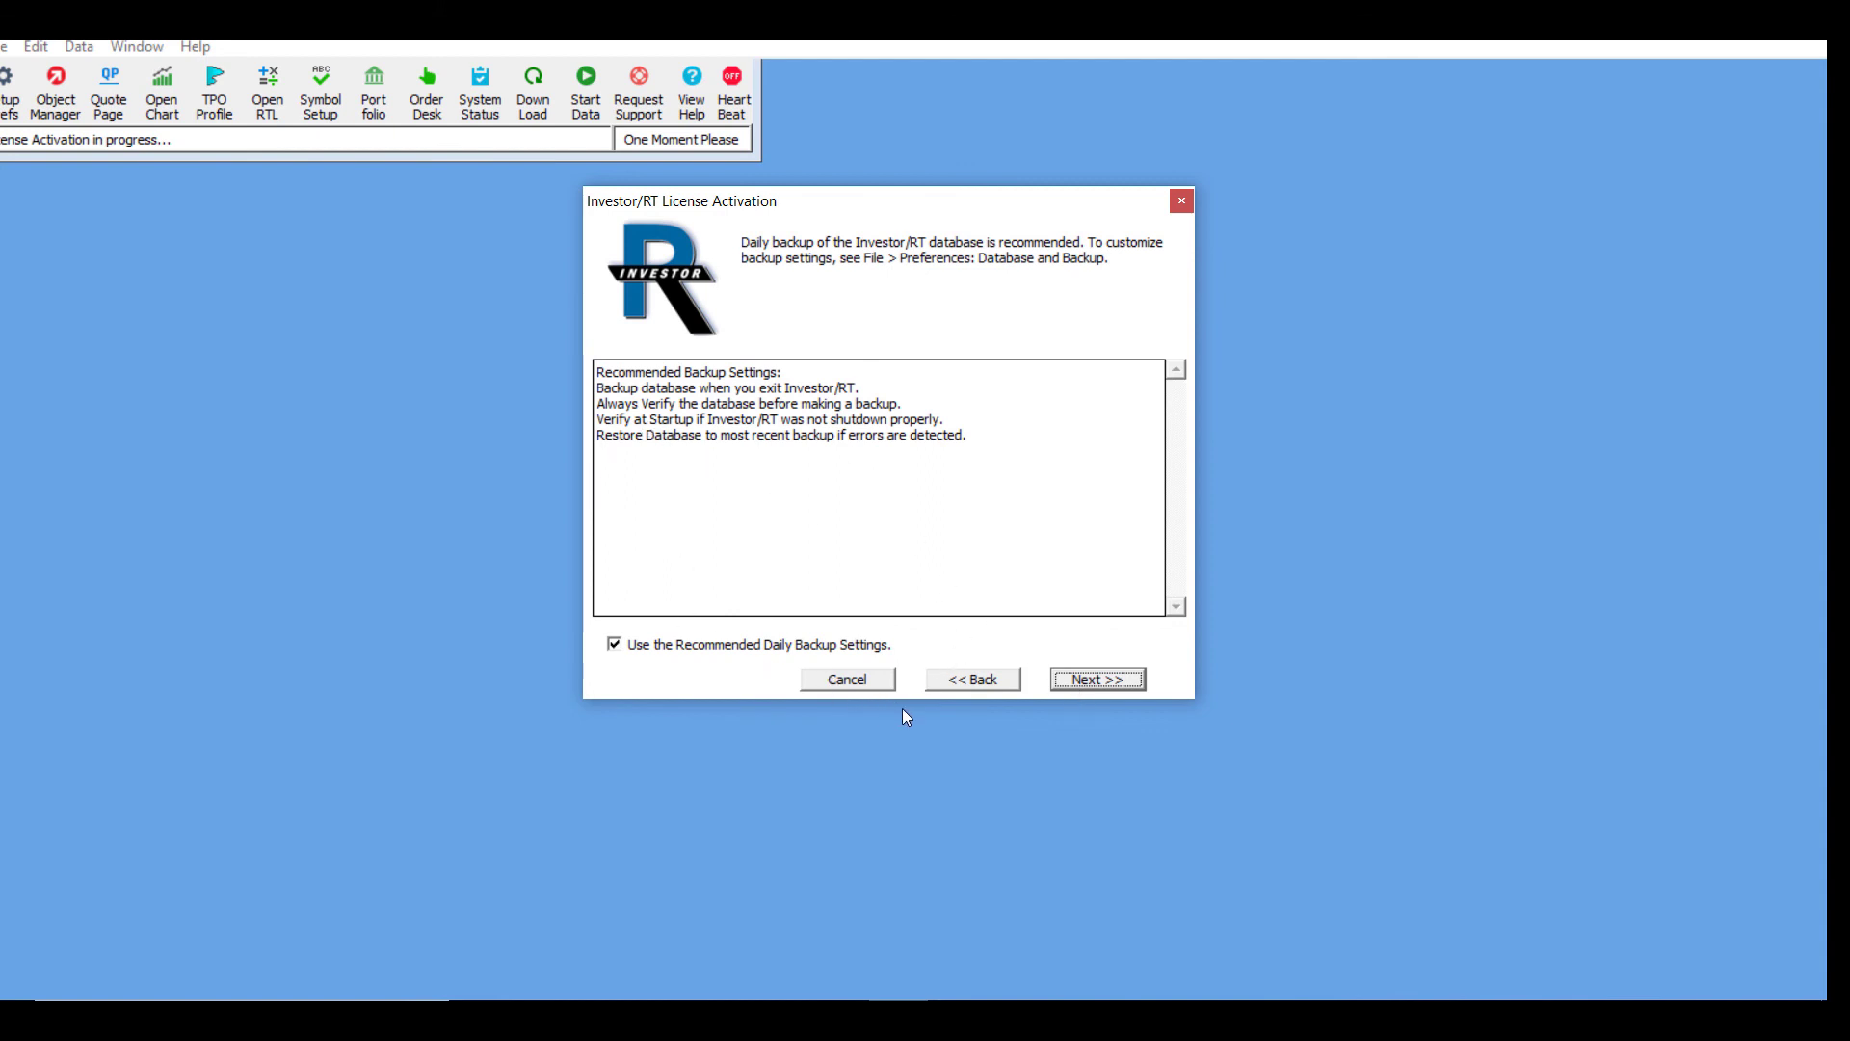
{"action": "left_click", "coordinate": [1075, 682]}
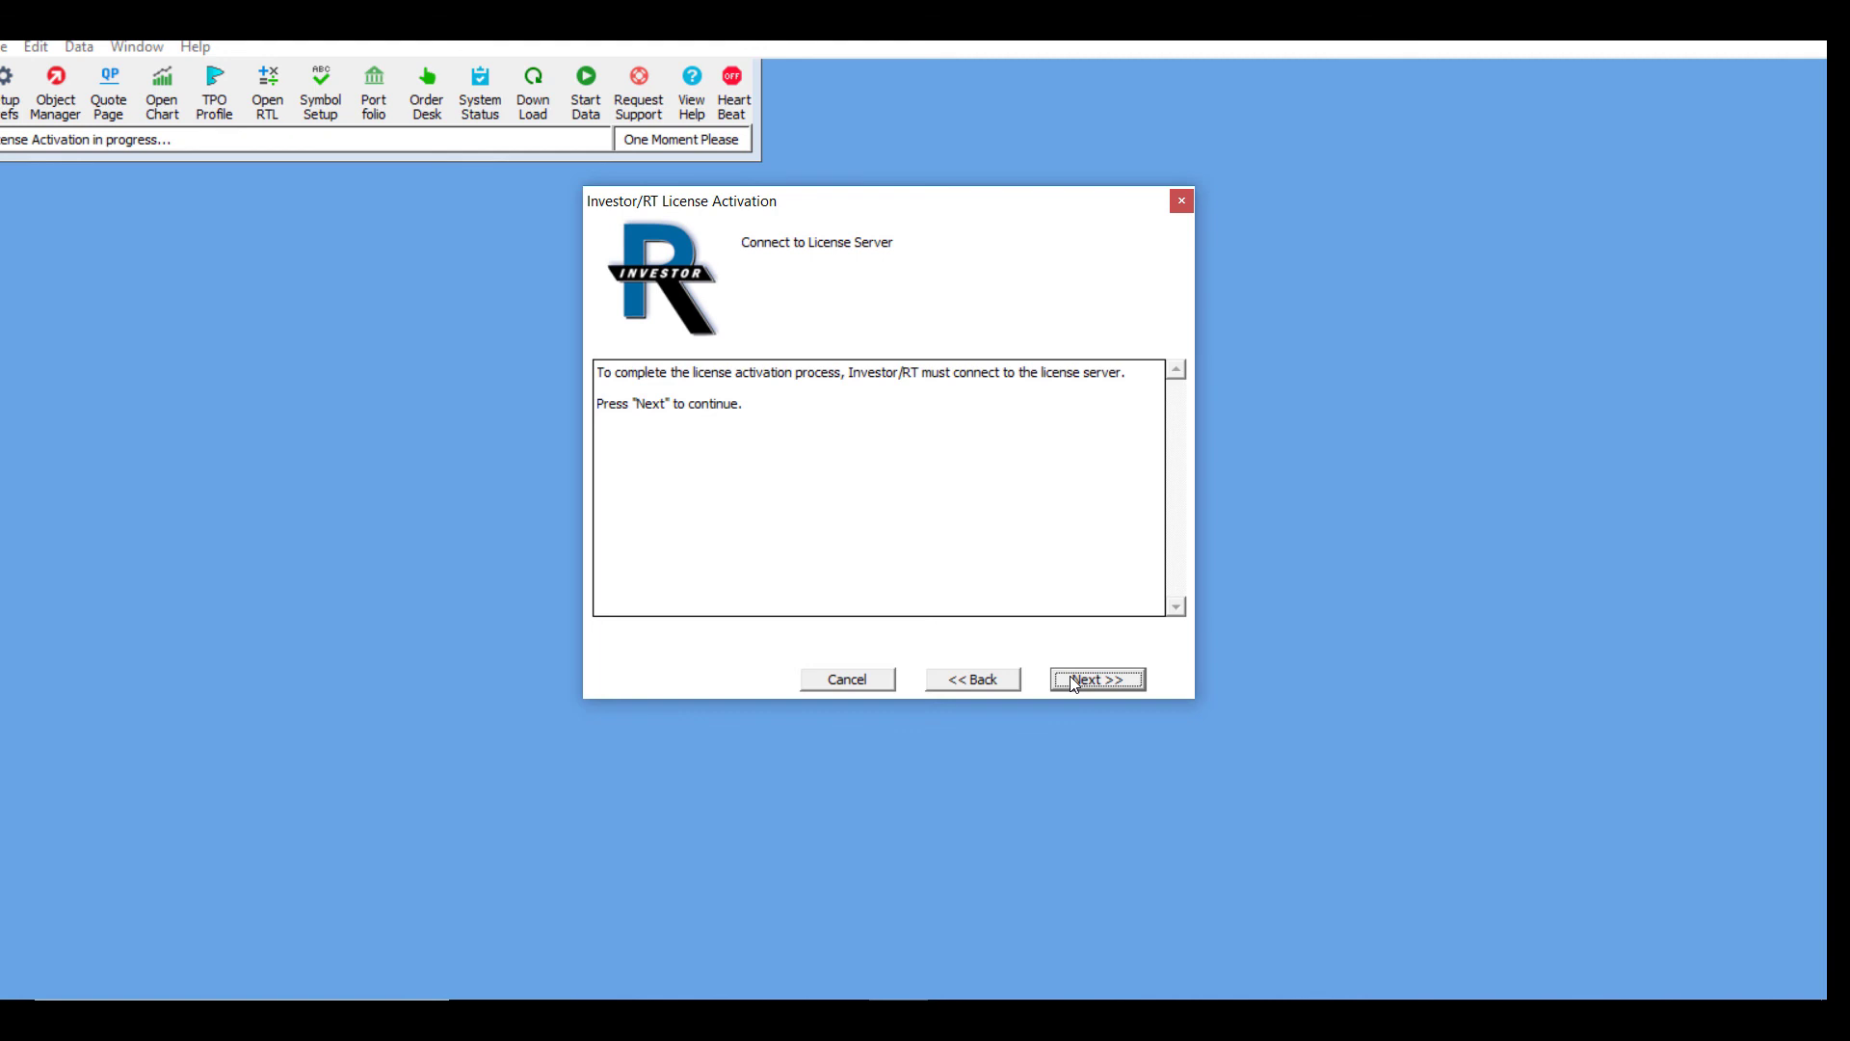
{"action": "left_click", "coordinate": [1073, 680]}
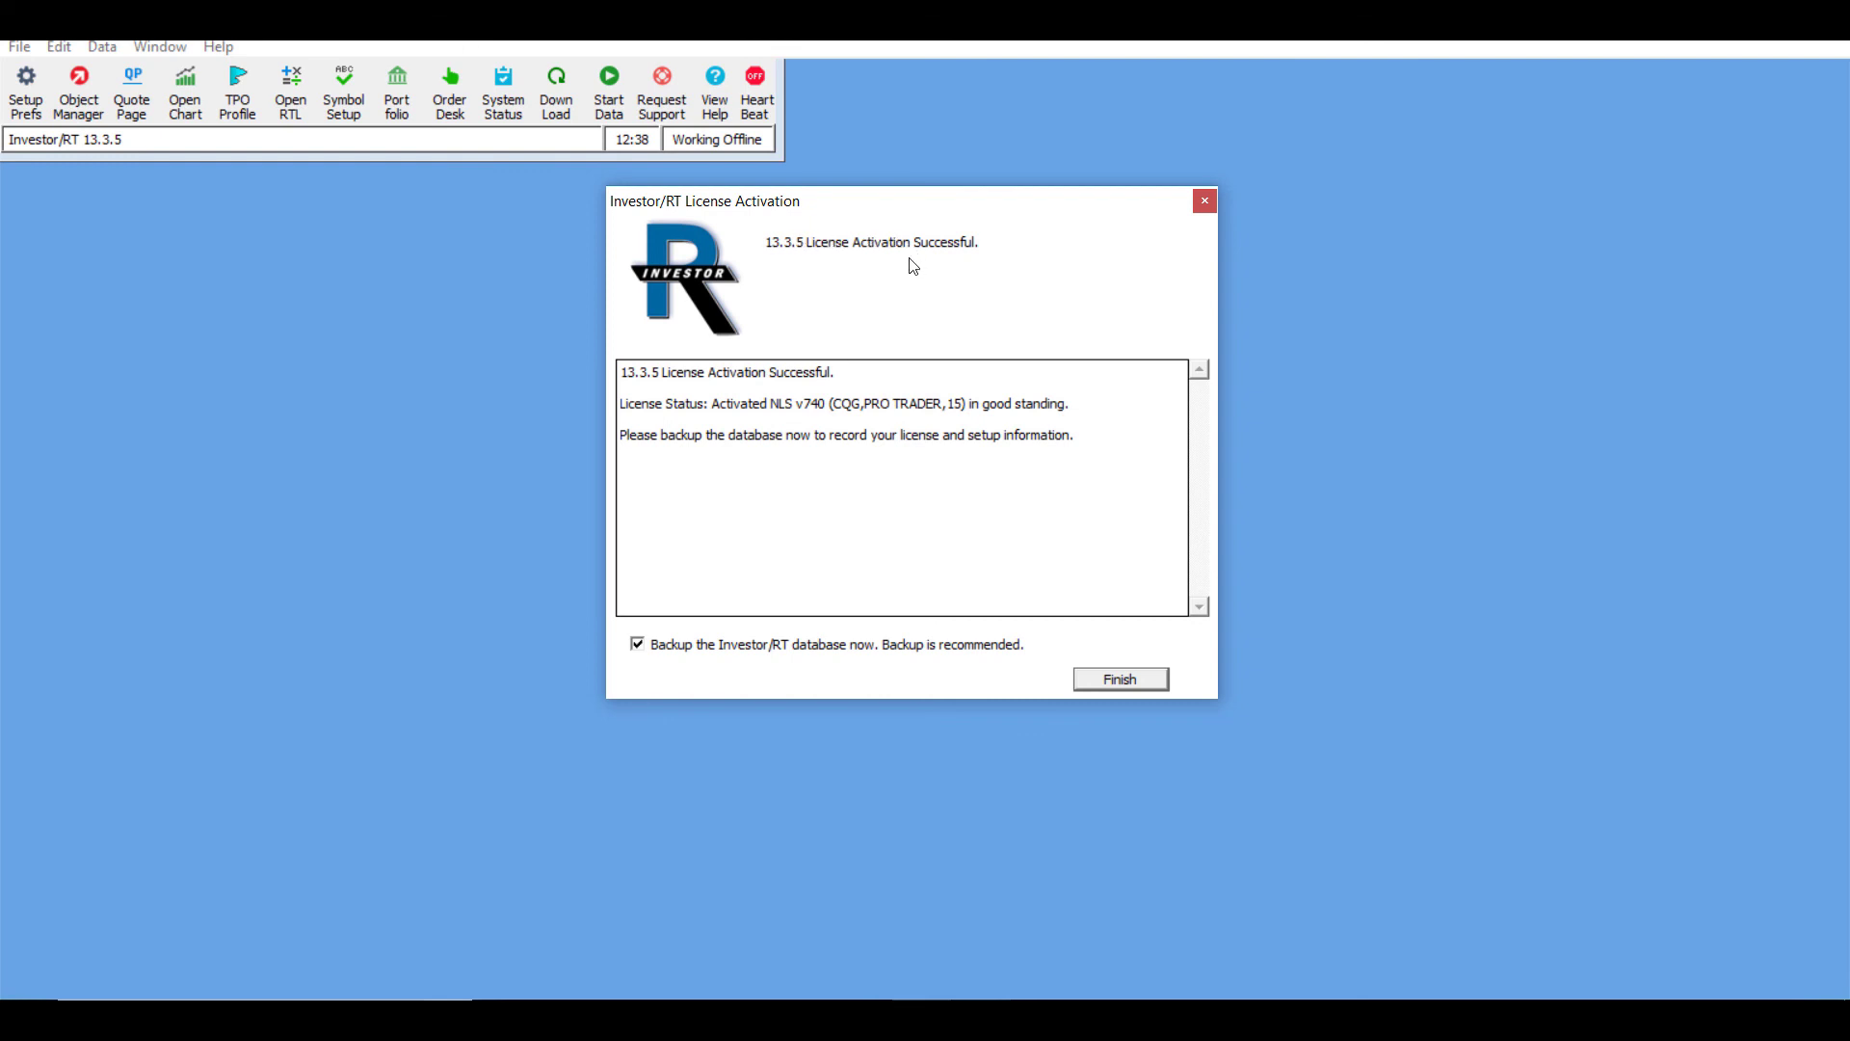
Step: Finish activation with a database backup and dismiss the Rithmic Preferences welcome notice
{"action": "left_click", "coordinate": [1124, 679]}
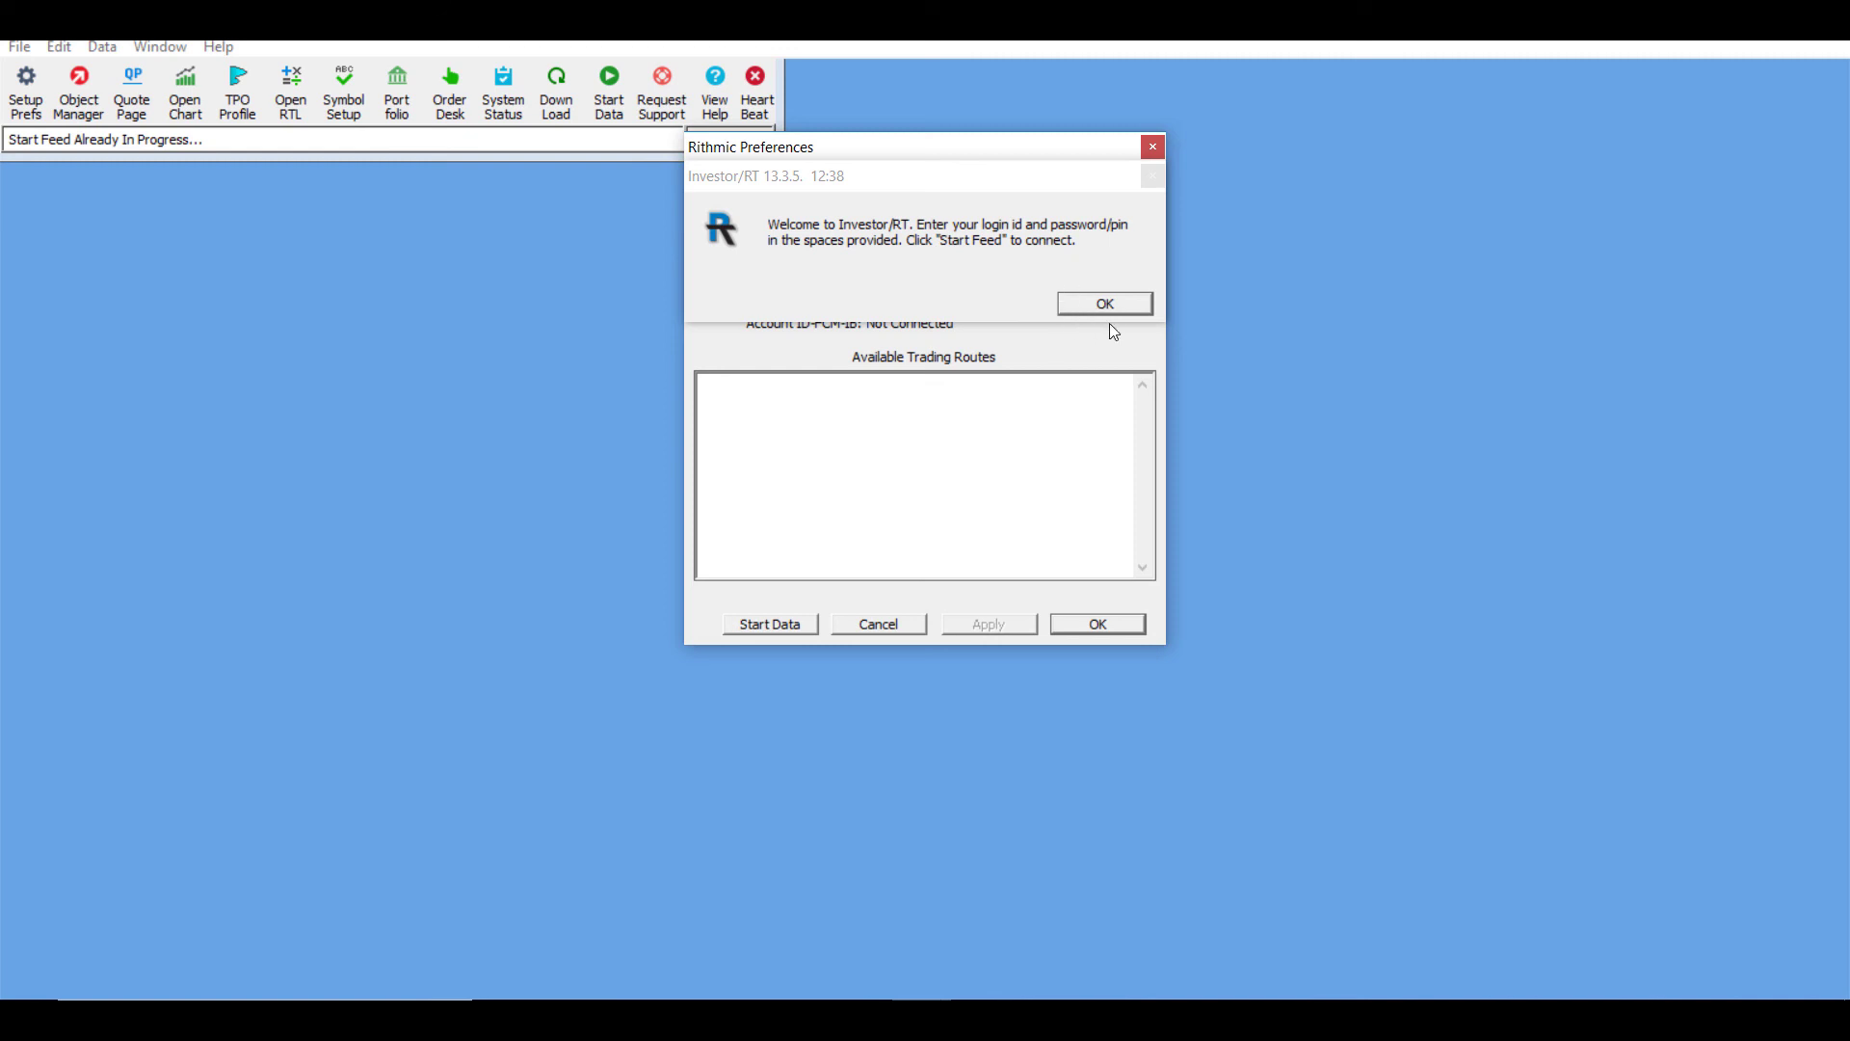
{"action": "left_click", "coordinate": [1108, 309]}
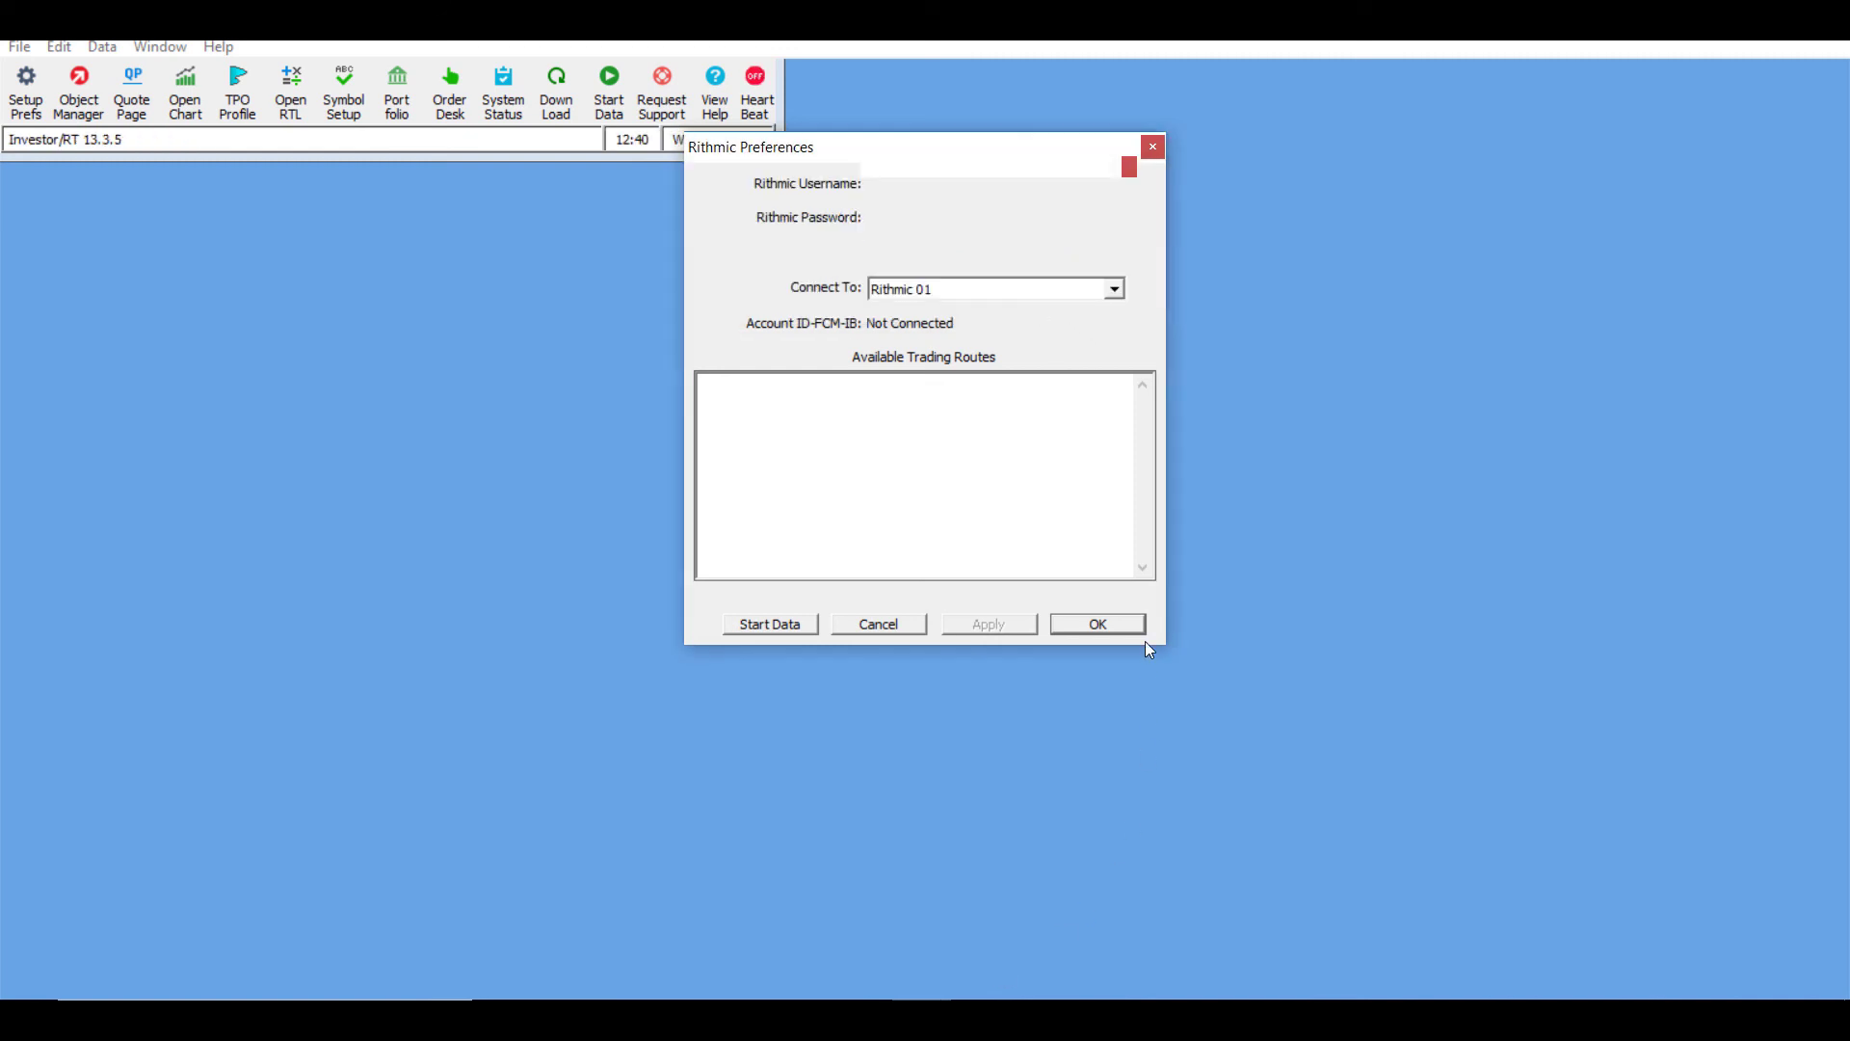